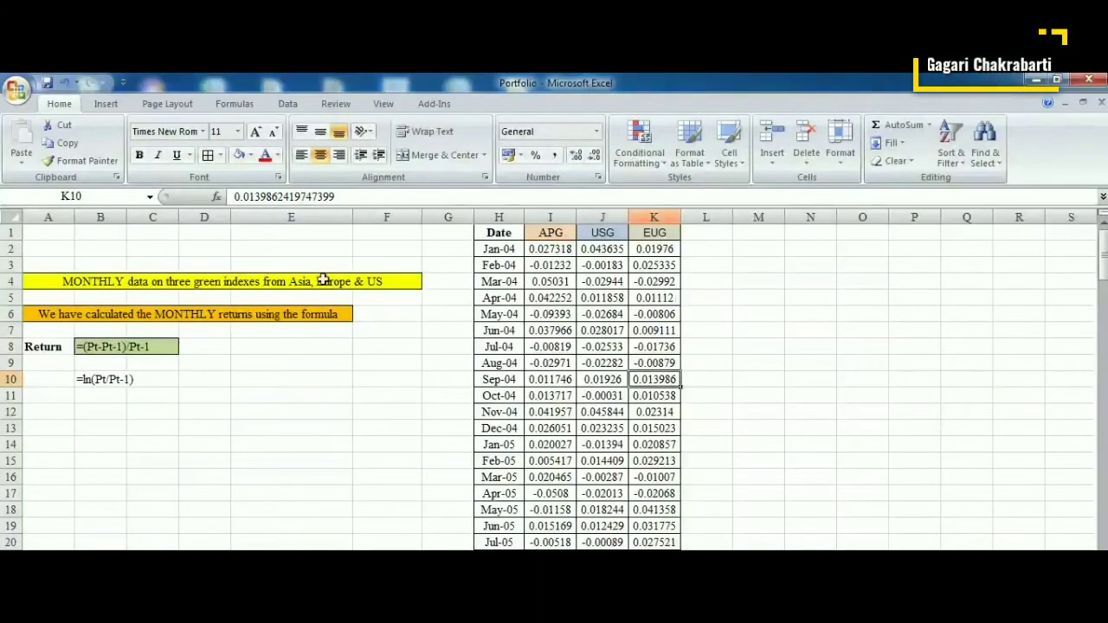
Review the monthly index data: APG, USG and EUG returns from Jan-04 to Jul-19, plus the return formula notes.
{"action": "left_click", "coordinate": [272, 282]}
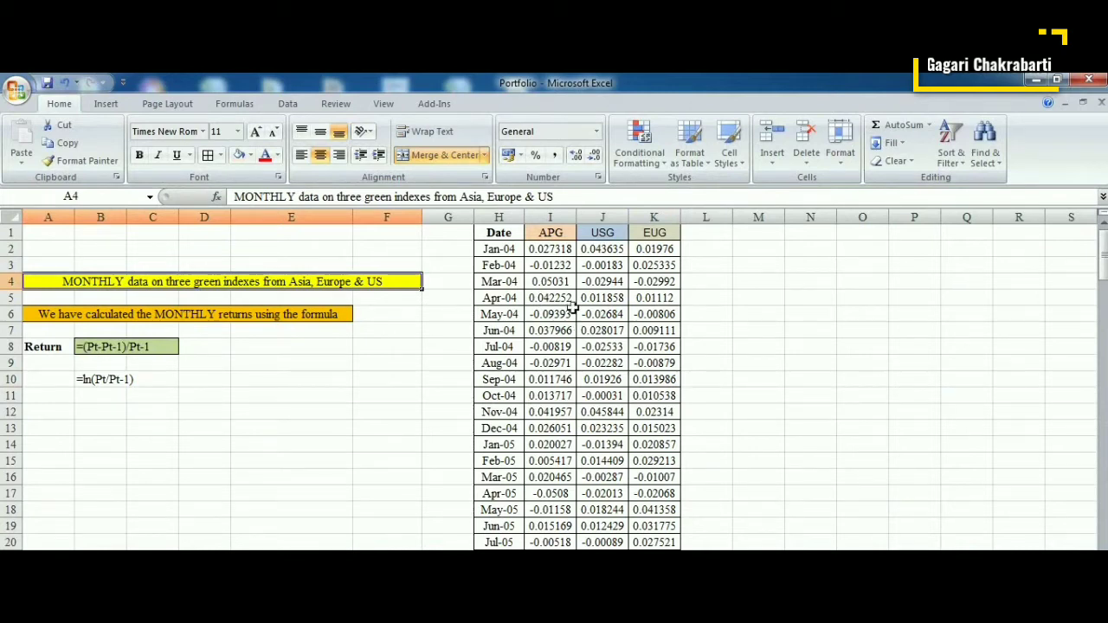
{"action": "left_click", "coordinate": [550, 235]}
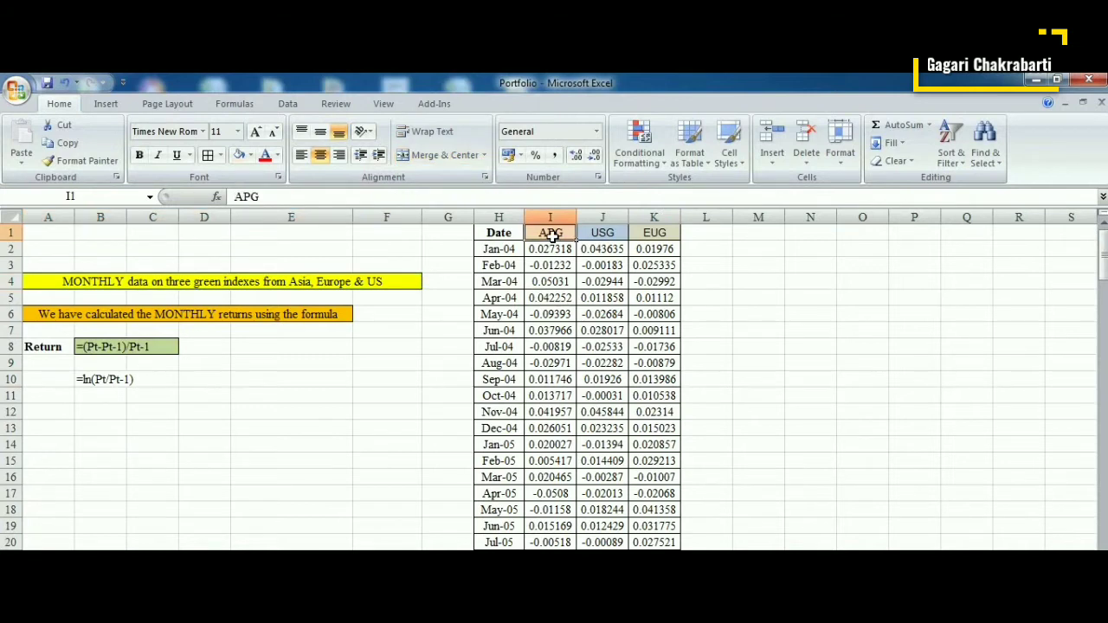
{"action": "left_click", "coordinate": [580, 234]}
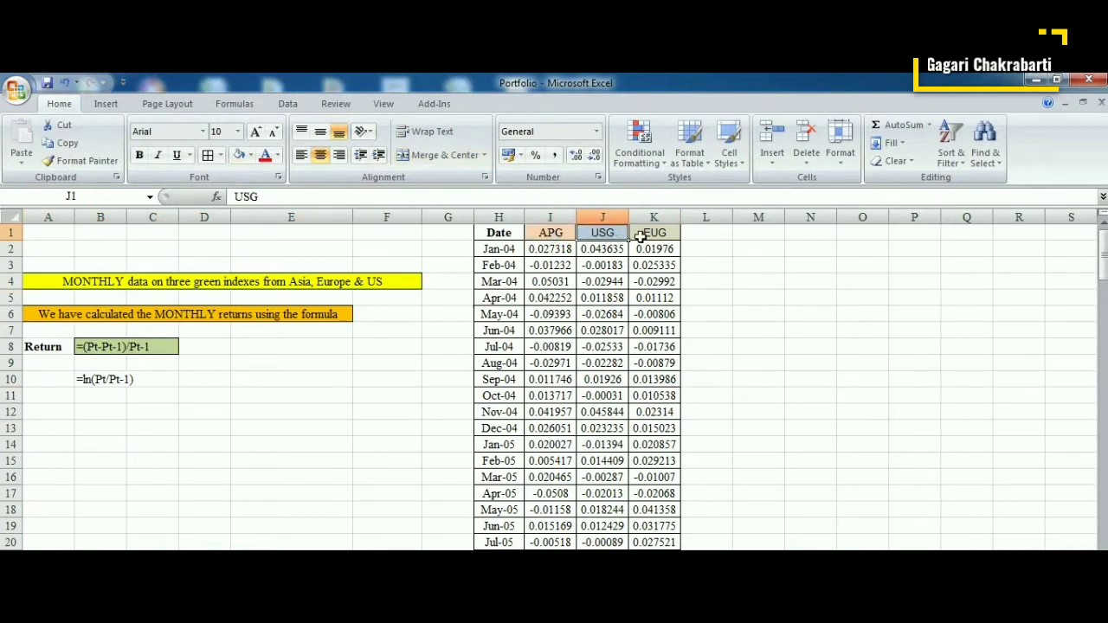
{"action": "left_click", "coordinate": [642, 234]}
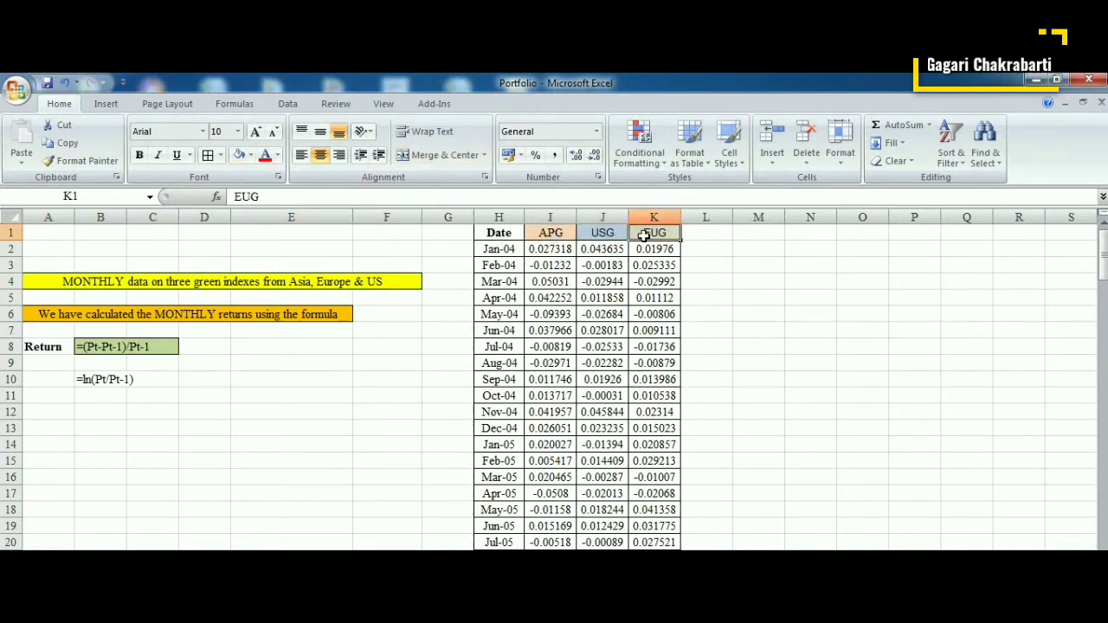
{"action": "left_click", "coordinate": [500, 247]}
{"action": "left_click_drag", "start_coordinate": [1105, 248], "coordinate": [1104, 256]}
{"action": "scroll", "coordinate": [667, 444], "scroll_direction": "down", "scroll_amount": 4}
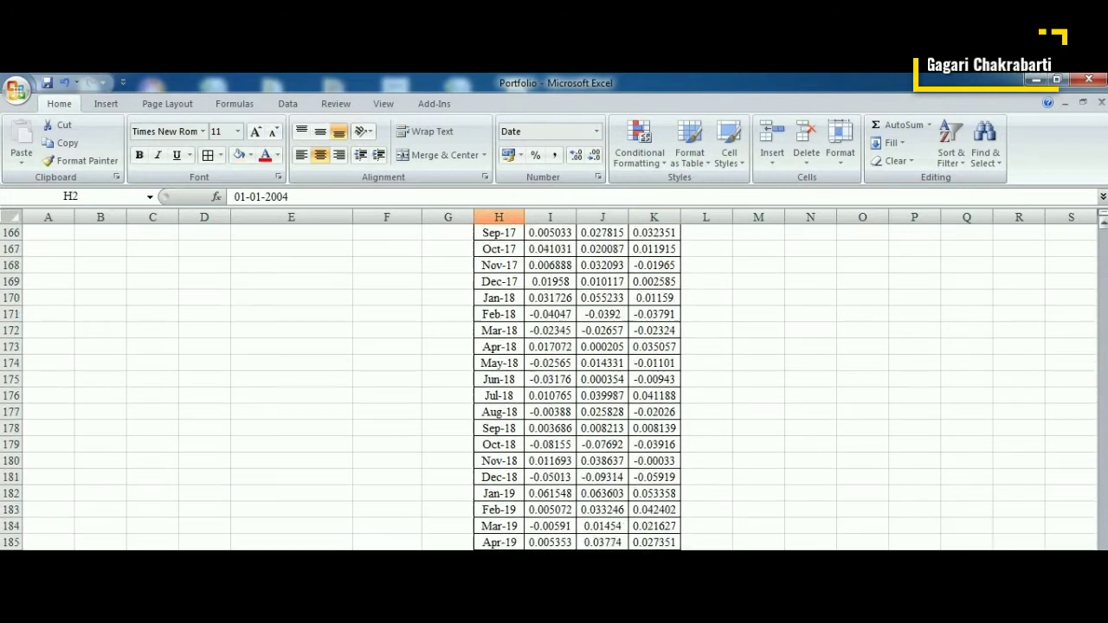
{"action": "left_click", "coordinate": [512, 430]}
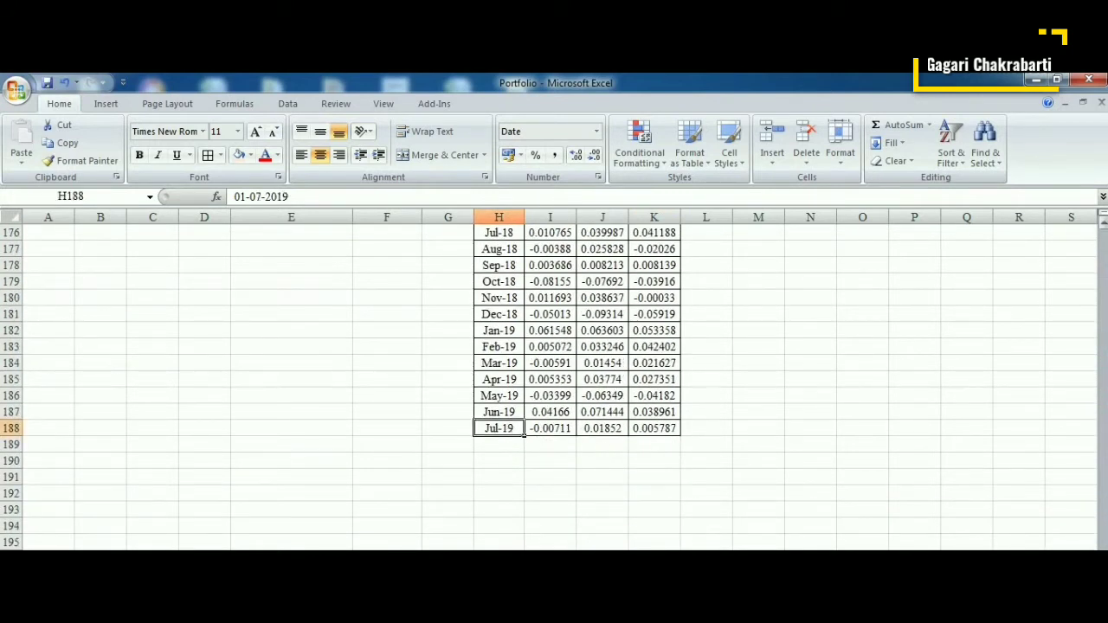
{"action": "left_click_drag", "start_coordinate": [1103, 528], "coordinate": [1101, 247]}
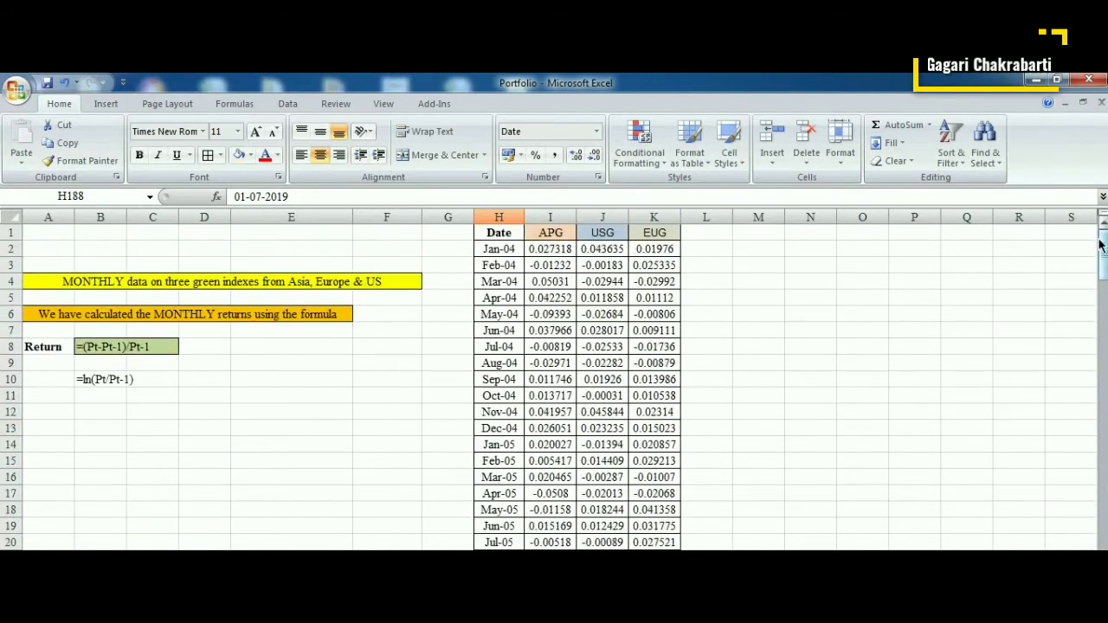
{"action": "left_click", "coordinate": [106, 345]}
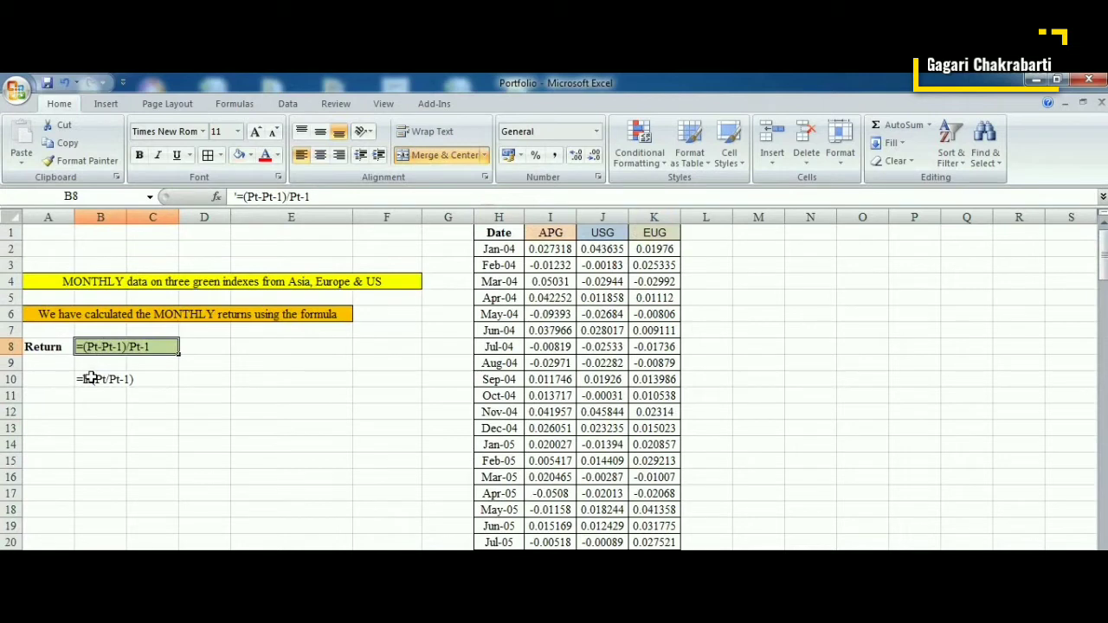
{"action": "left_click", "coordinate": [90, 379]}
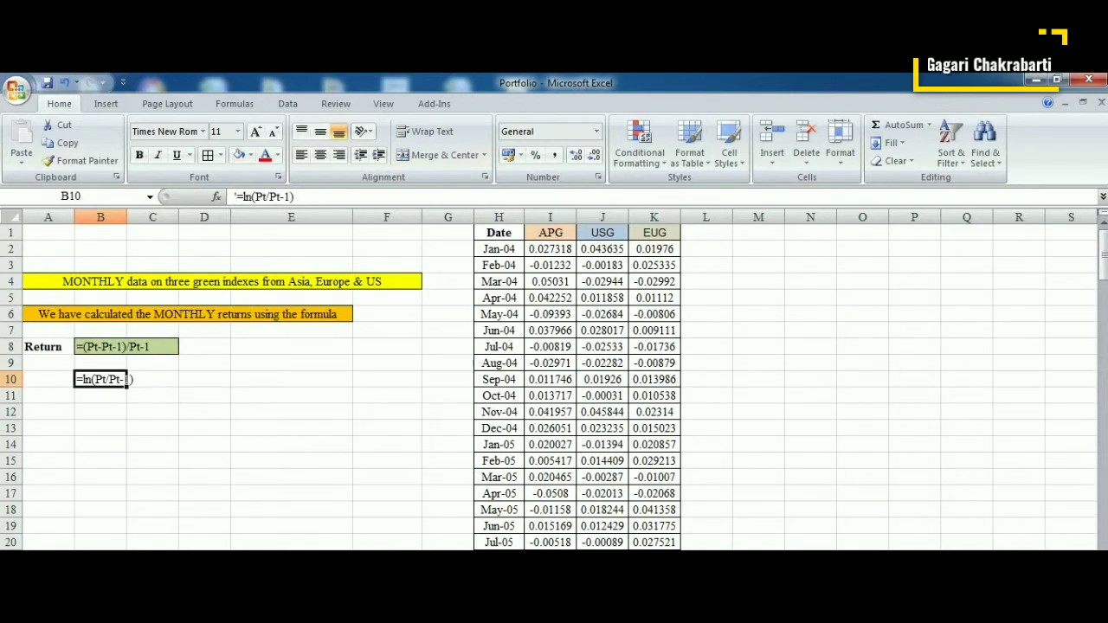
Scroll right to the USG and EUG return columns and select the statistics table Z2:AB14.
{"action": "scroll", "coordinate": [560, 379], "scroll_direction": "right", "scroll_amount": 8}
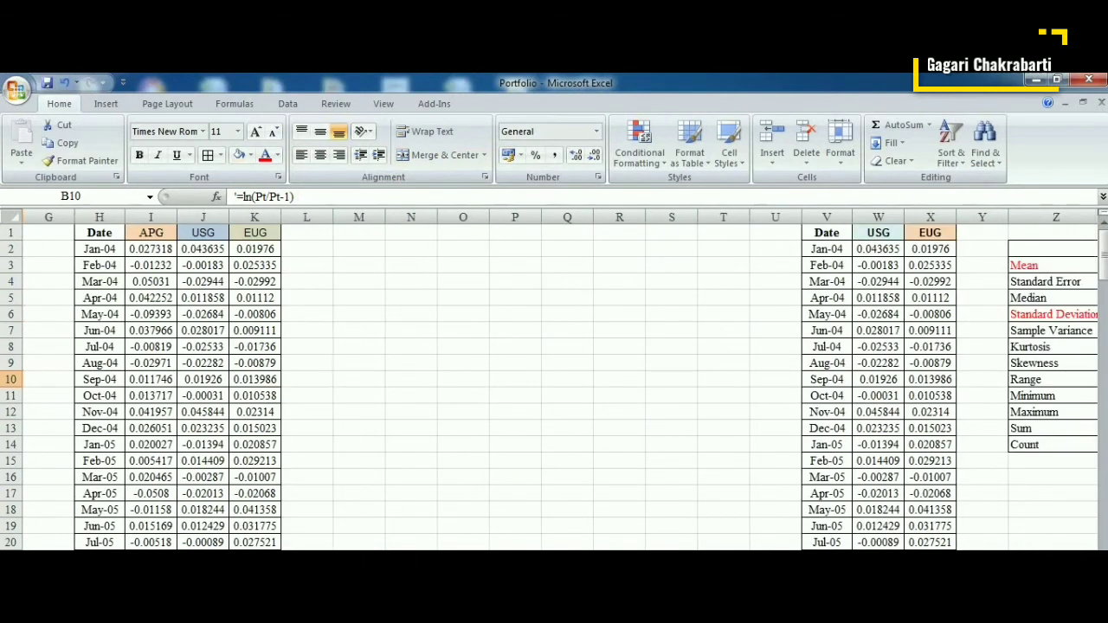
{"action": "scroll", "coordinate": [560, 379], "scroll_direction": "right", "scroll_amount": 1}
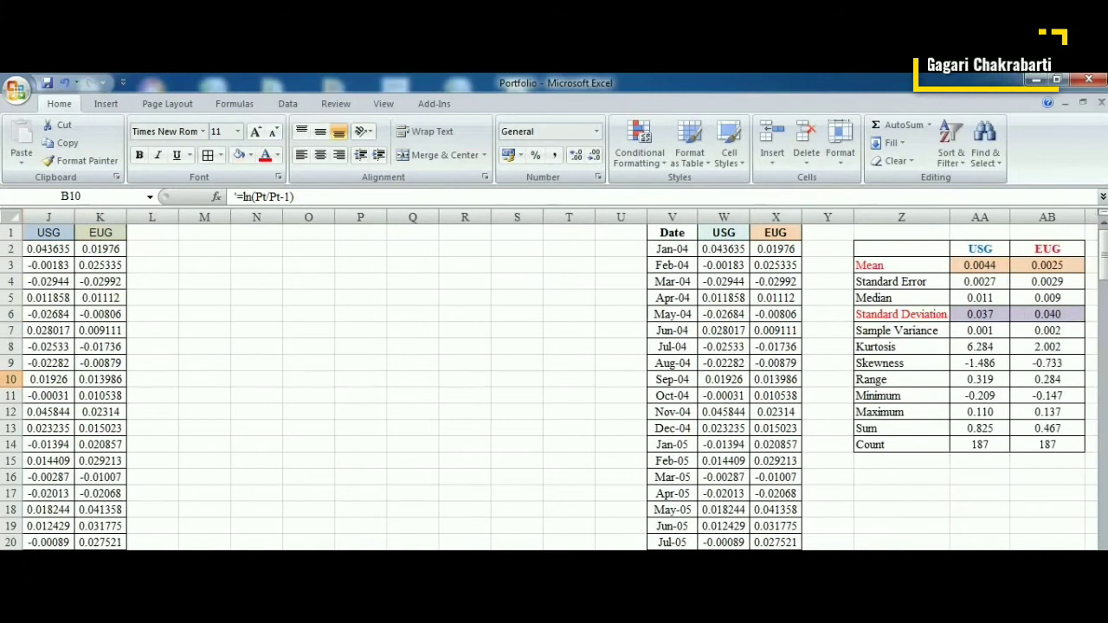
{"action": "scroll", "coordinate": [560, 379], "scroll_direction": "right", "scroll_amount": 7}
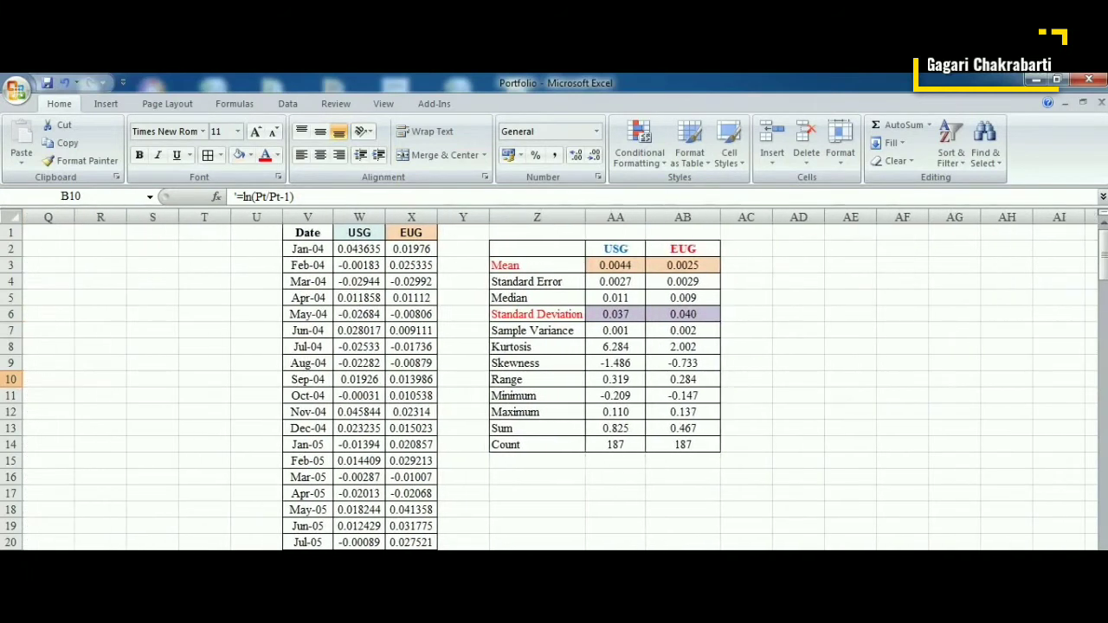
{"action": "scroll", "coordinate": [556, 379], "scroll_direction": "right", "scroll_amount": 3}
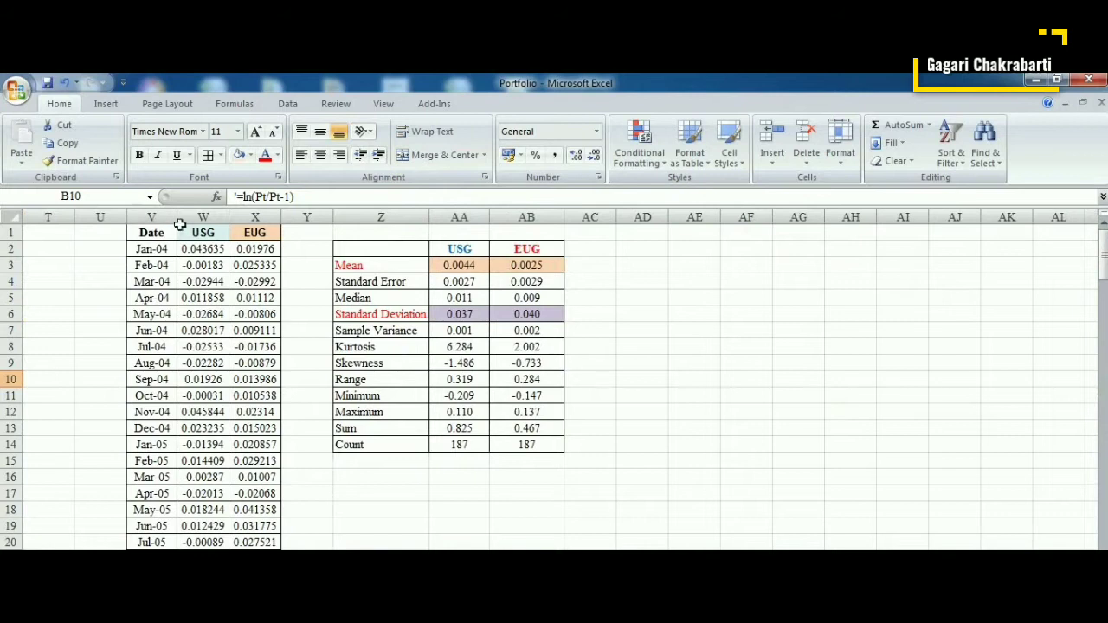
{"action": "left_click", "coordinate": [195, 232]}
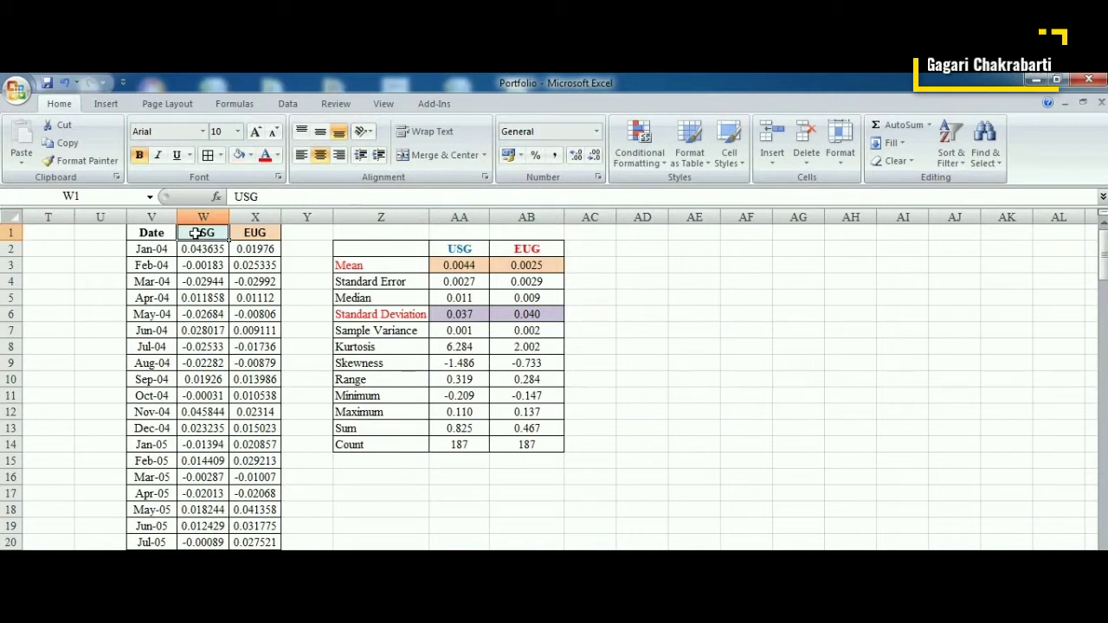
{"action": "left_click", "coordinate": [246, 233]}
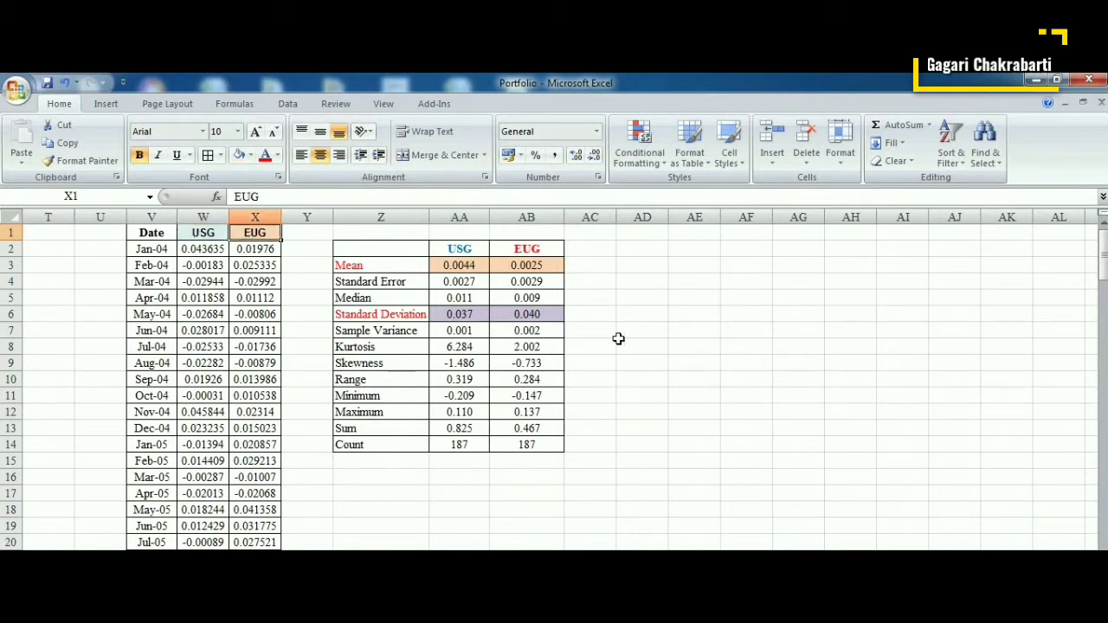
{"action": "left_click", "coordinate": [443, 247]}
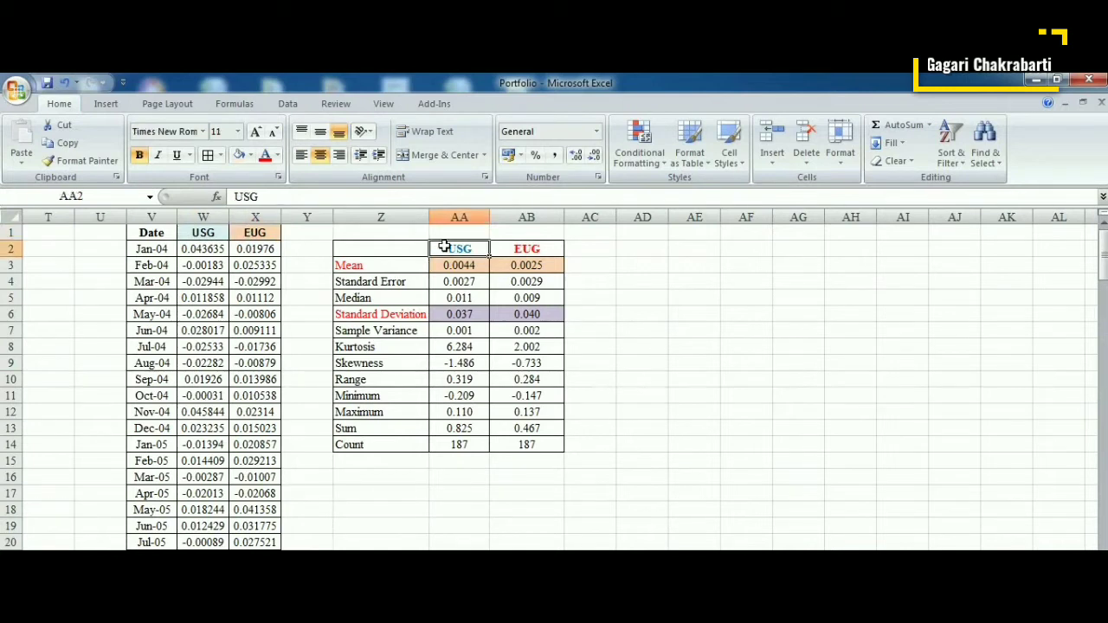
{"action": "left_click_drag", "start_coordinate": [403, 249], "coordinate": [549, 444]}
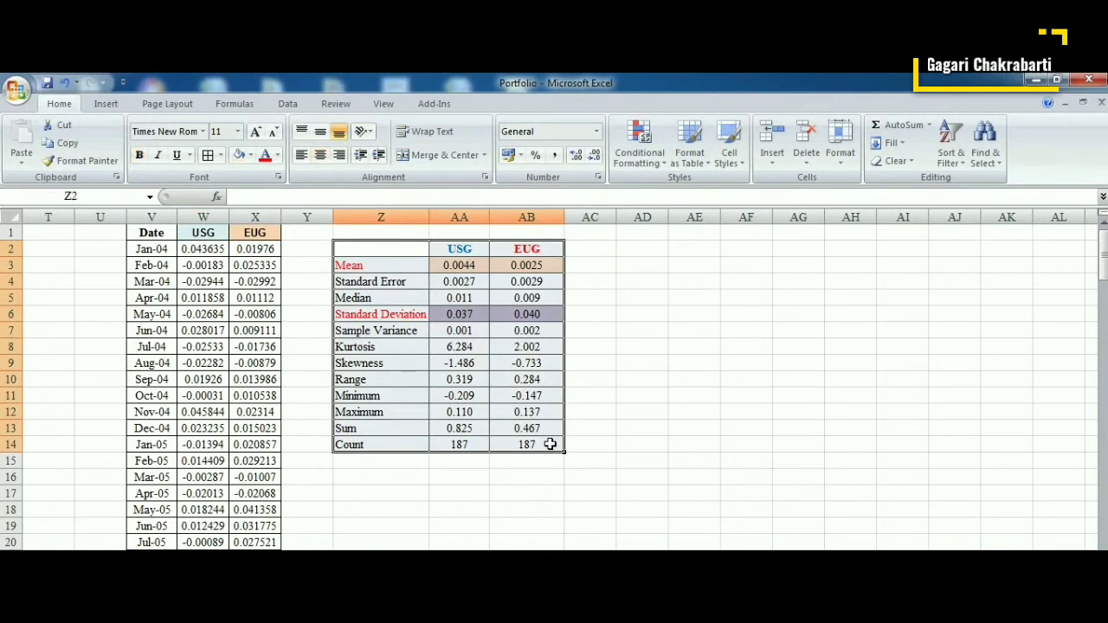
Check the USG and EUG means (0.0044, 0.0025) and standard deviations (0.037, 0.040).
{"action": "left_click", "coordinate": [646, 348]}
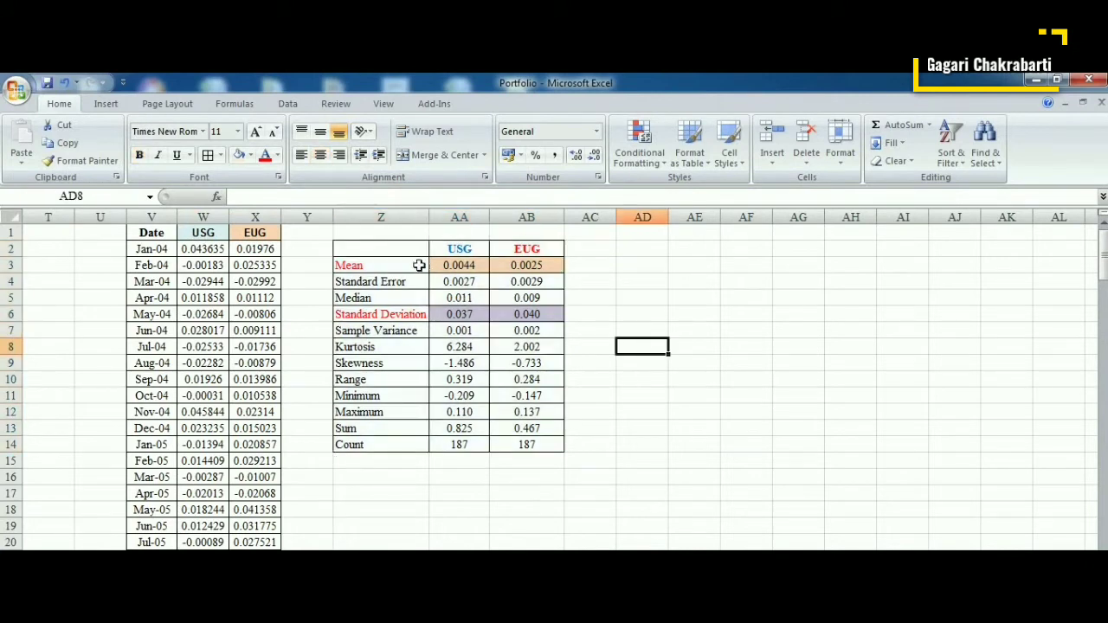
{"action": "left_click", "coordinate": [418, 265]}
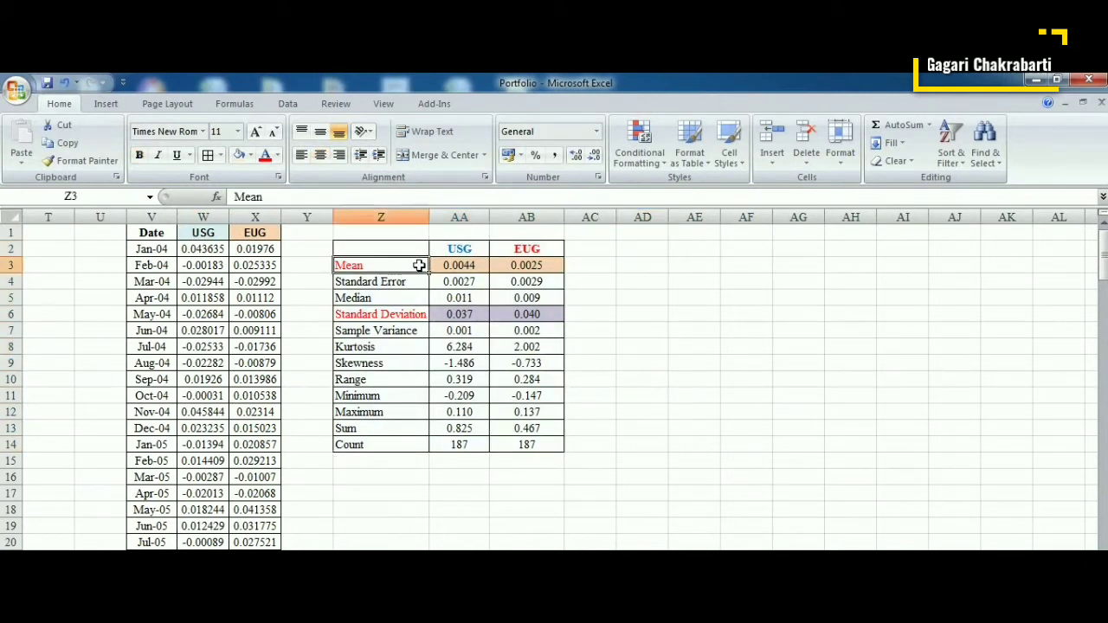
{"action": "left_click", "coordinate": [397, 316]}
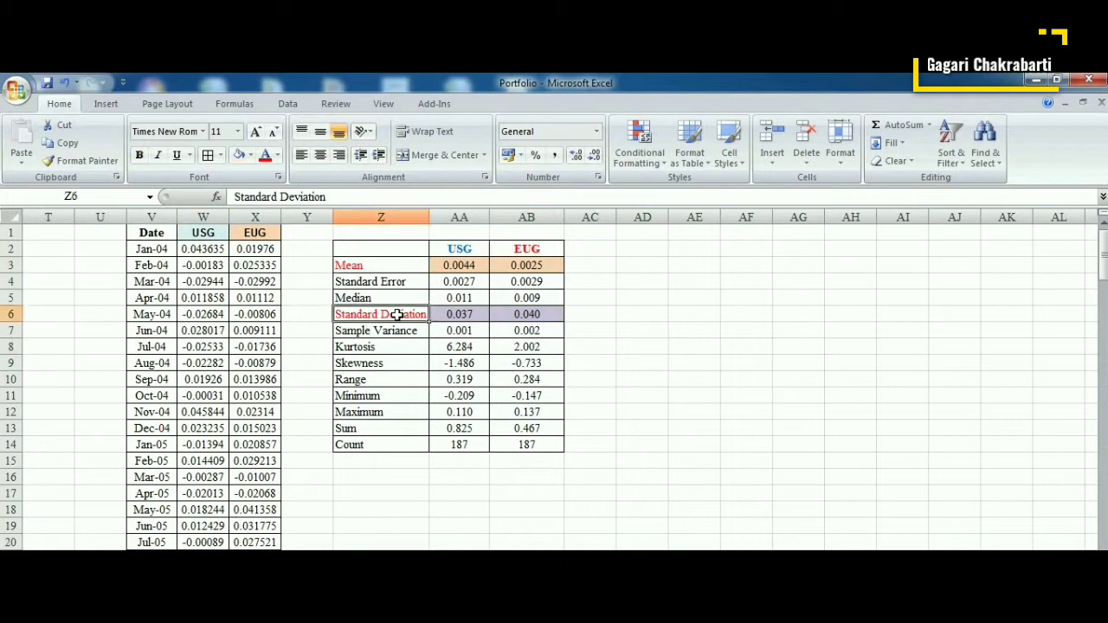
{"action": "left_click", "coordinate": [474, 268]}
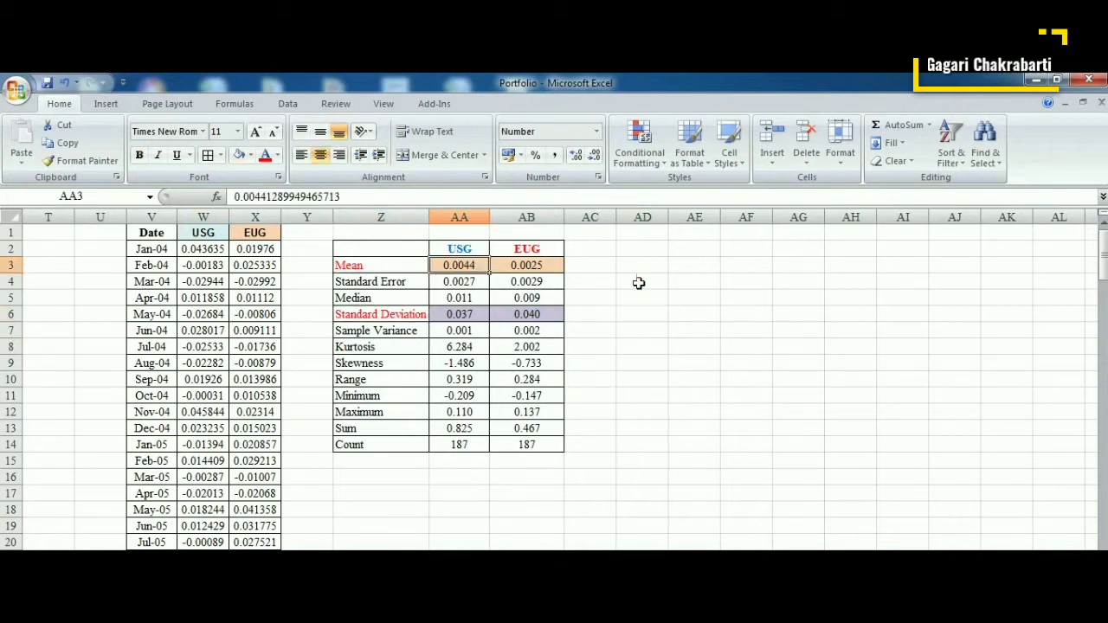
{"action": "left_click", "coordinate": [559, 267]}
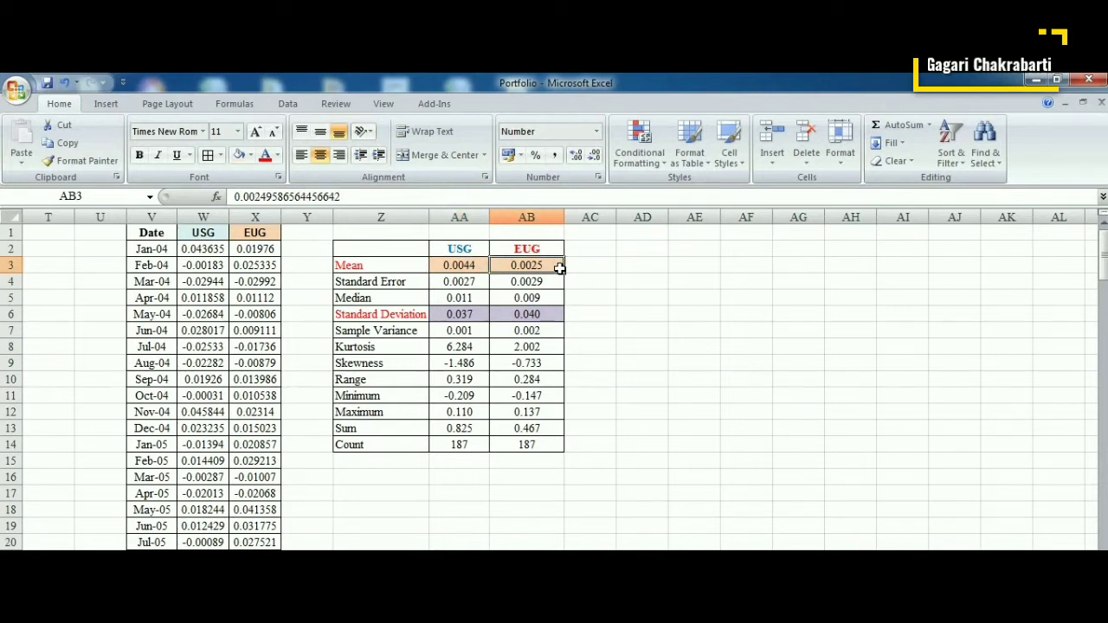
{"action": "left_click", "coordinate": [440, 315]}
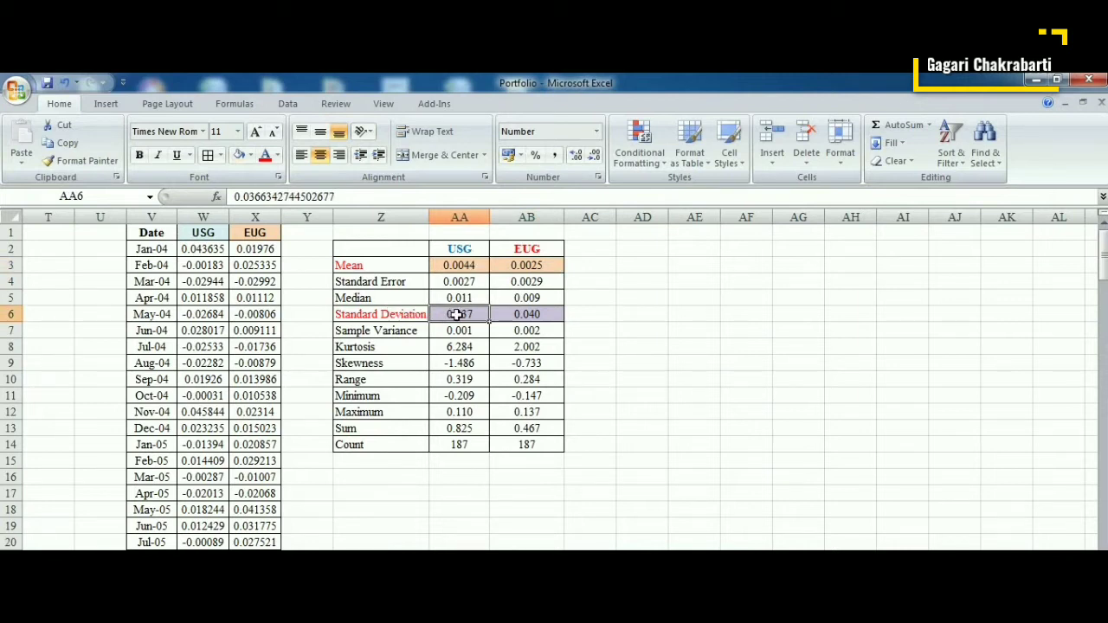
{"action": "left_click", "coordinate": [536, 315]}
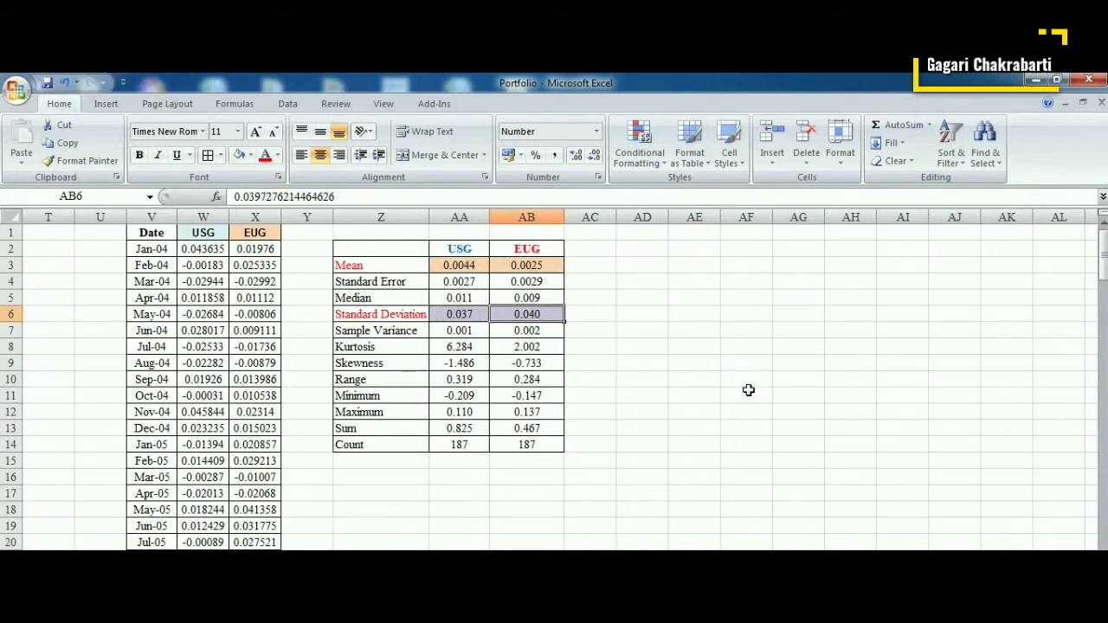
{"action": "left_click", "coordinate": [638, 266]}
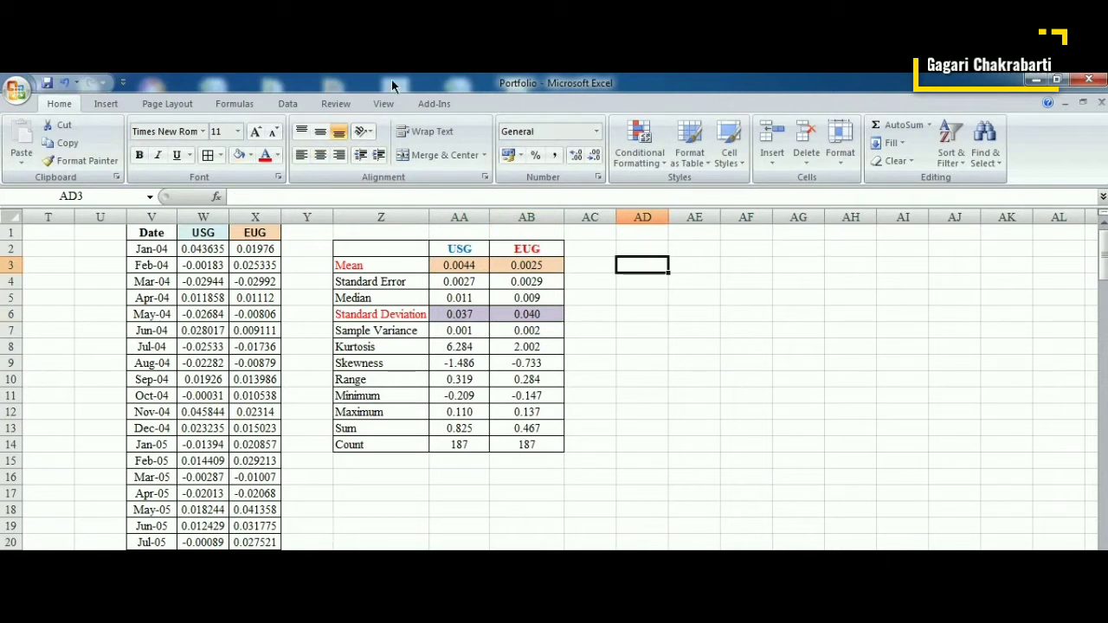
Start the Data Analysis Covariance tool with input range $W$1:$X$188.
{"action": "left_click", "coordinate": [286, 105]}
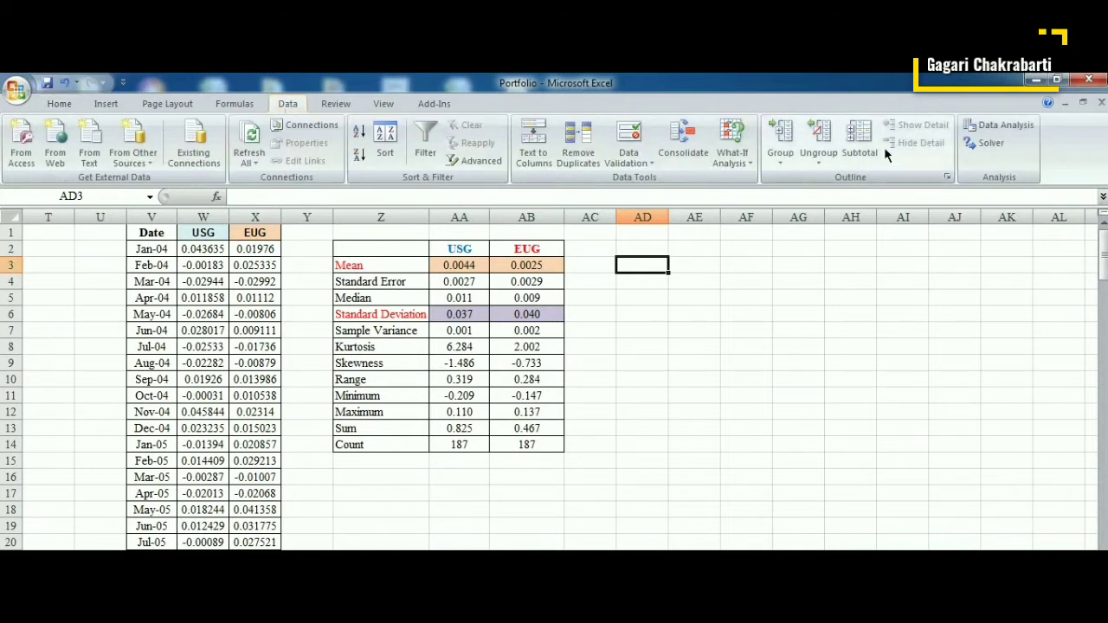
{"action": "left_click", "coordinate": [979, 130]}
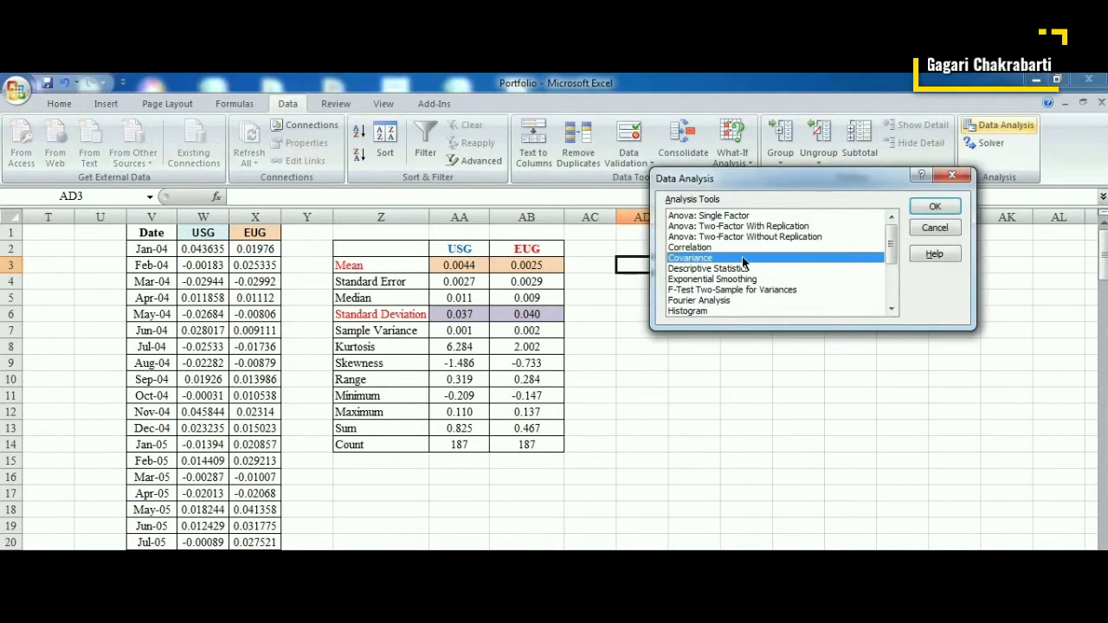
{"action": "left_click", "coordinate": [934, 206]}
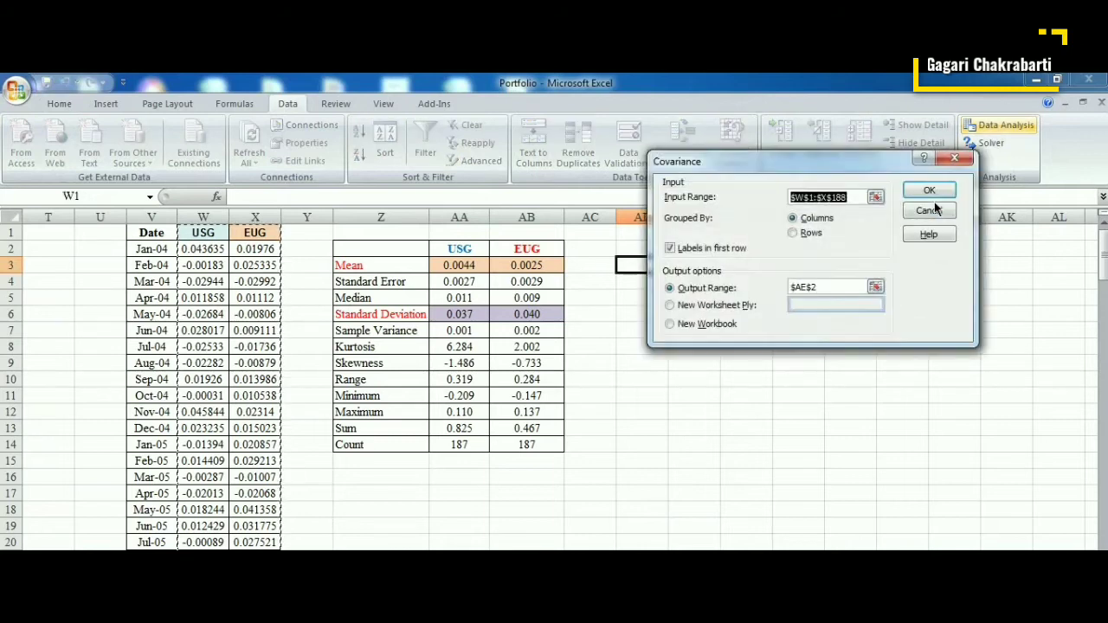
{"action": "left_click", "coordinate": [876, 198]}
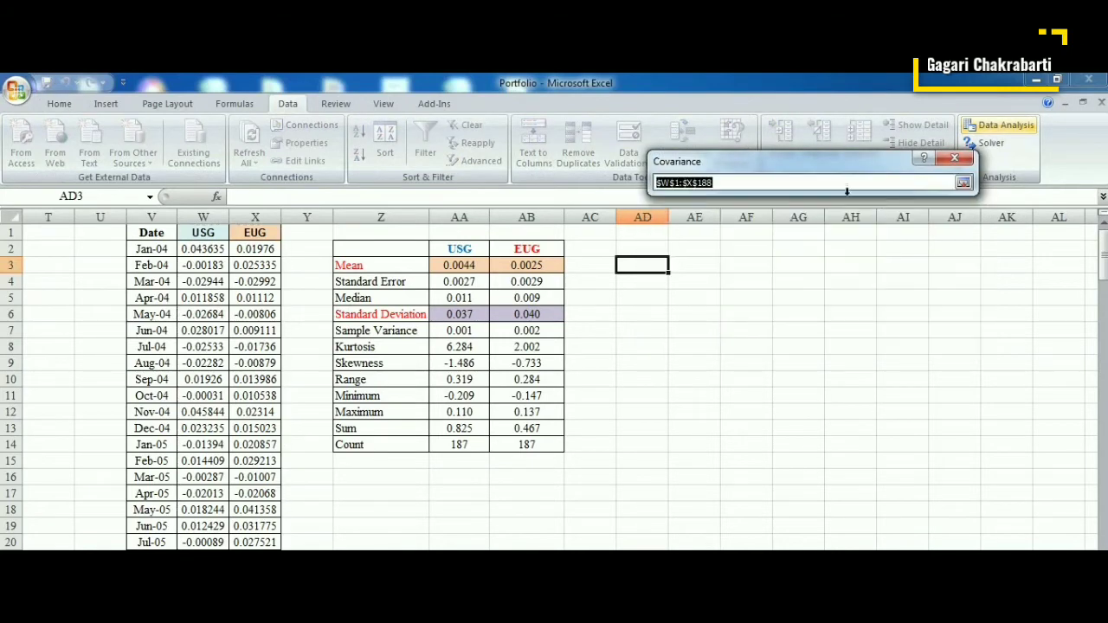
{"action": "left_click_drag", "start_coordinate": [203, 233], "coordinate": [259, 396]}
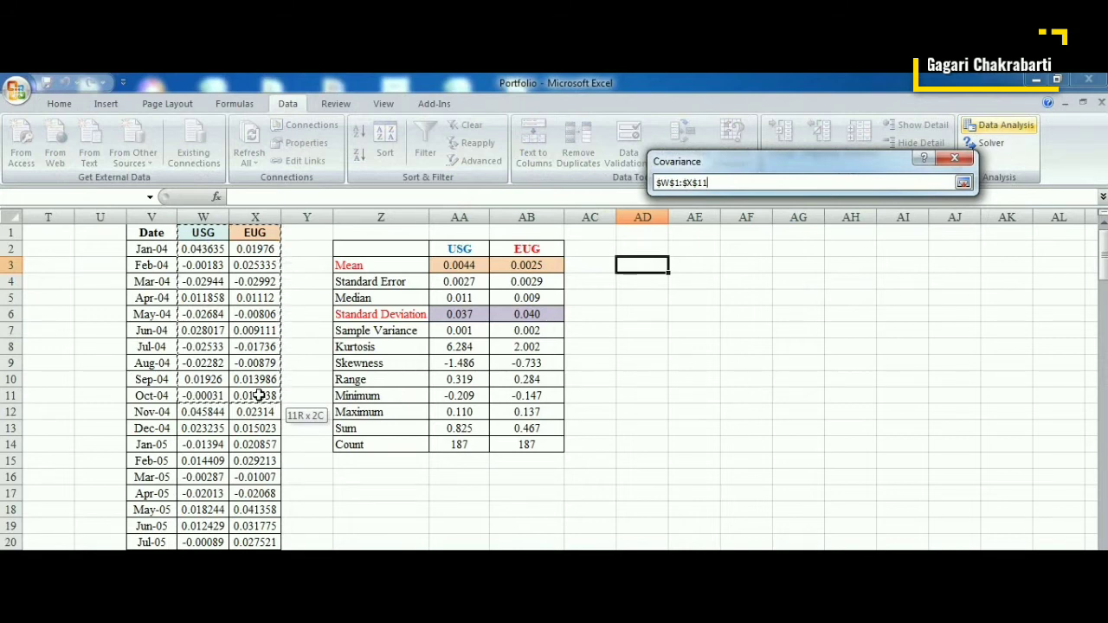
{"action": "left_click", "coordinate": [717, 180]}
{"action": "key", "text": "BackSpace"}
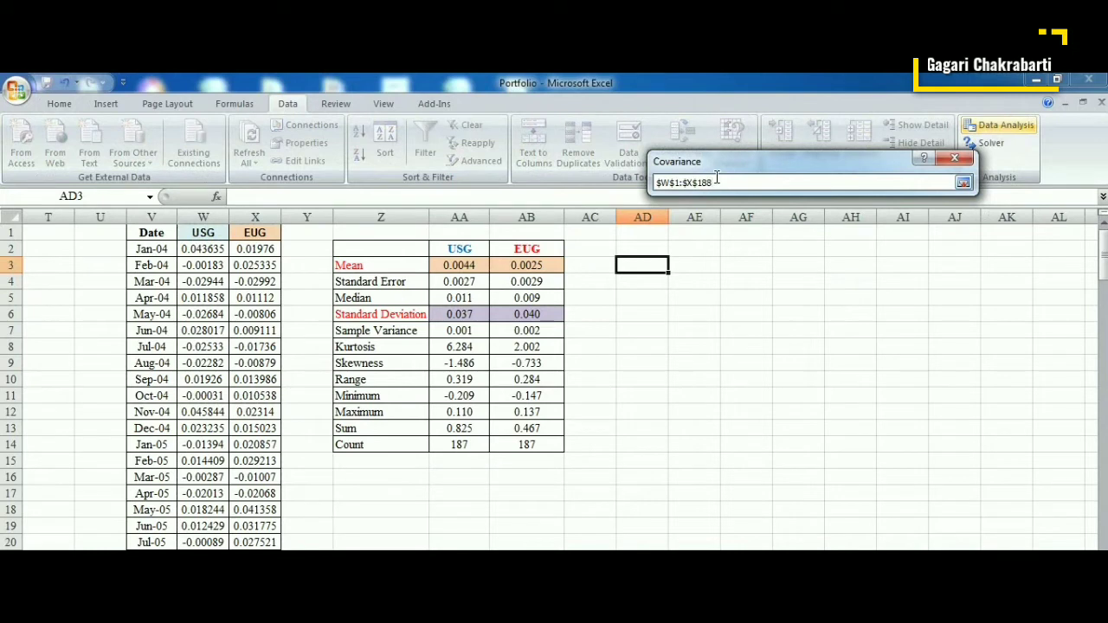
{"action": "left_click", "coordinate": [963, 184]}
Keep labels in the first row, set output to $AD$3, and run the covariance.
{"action": "double_click", "coordinate": [707, 248]}
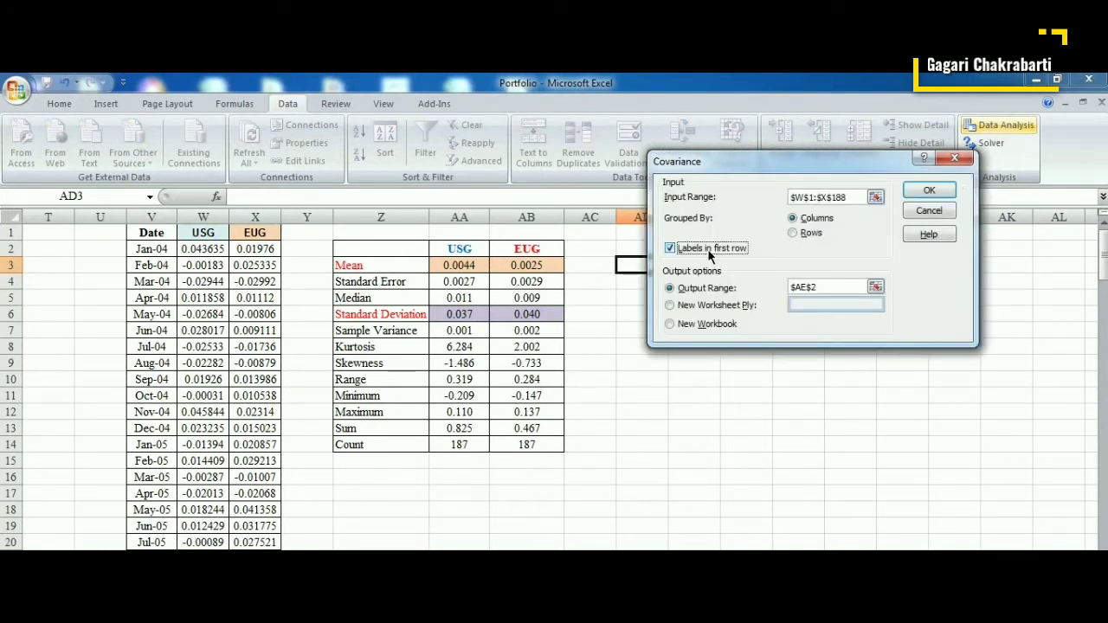
{"action": "left_click", "coordinate": [693, 291]}
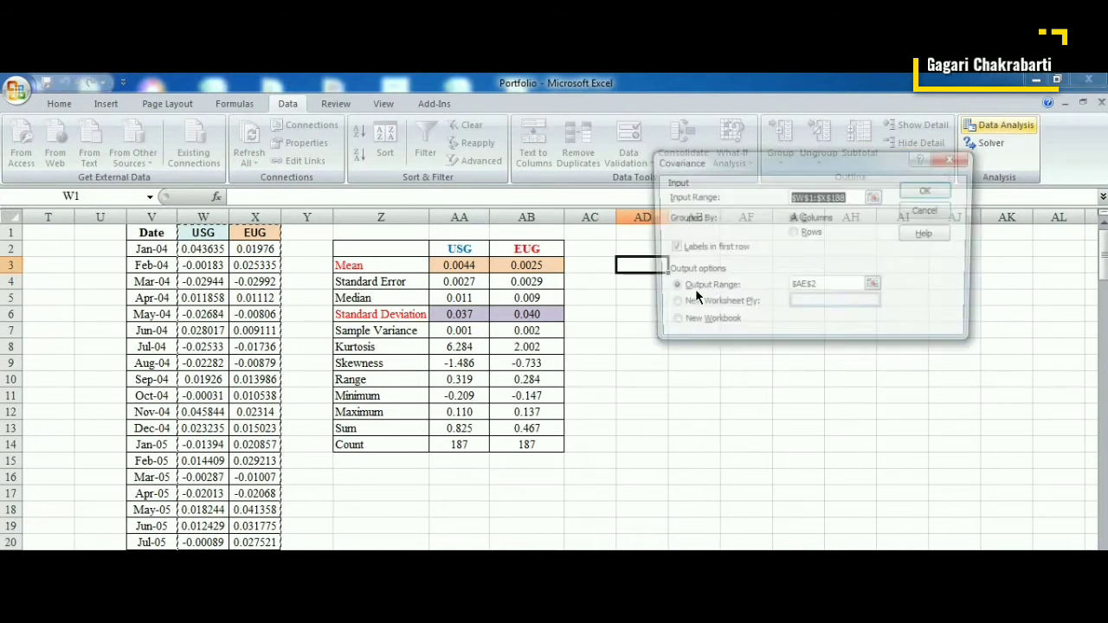
{"action": "left_click", "coordinate": [822, 289]}
{"action": "key", "text": "BackSpace"}
{"action": "key", "text": "BackSpace"}
{"action": "key", "text": "BackSpace"}
{"action": "key", "text": "BackSpace"}
{"action": "key", "text": "BackSpace"}
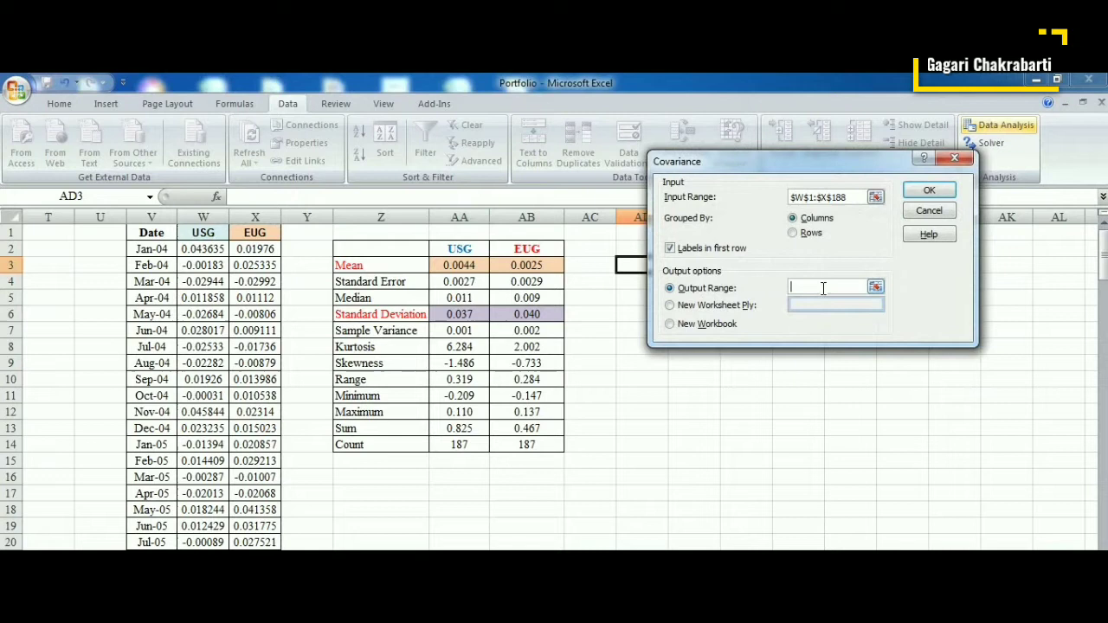
{"action": "left_click", "coordinate": [875, 287]}
{"action": "left_click", "coordinate": [660, 266]}
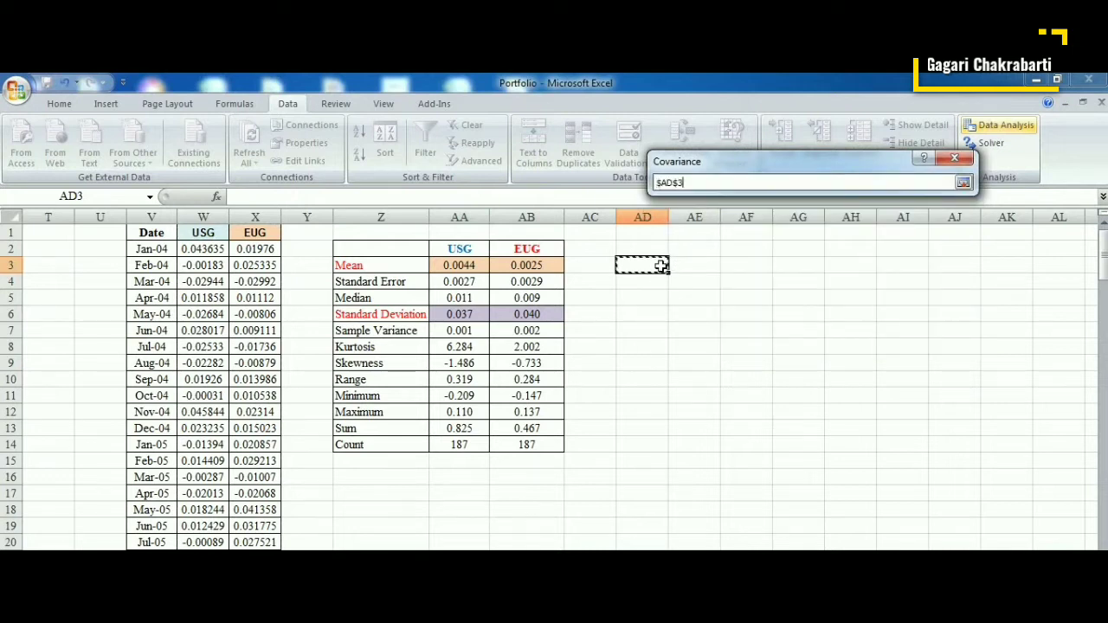
{"action": "left_click", "coordinate": [962, 184]}
{"action": "left_click", "coordinate": [931, 190]}
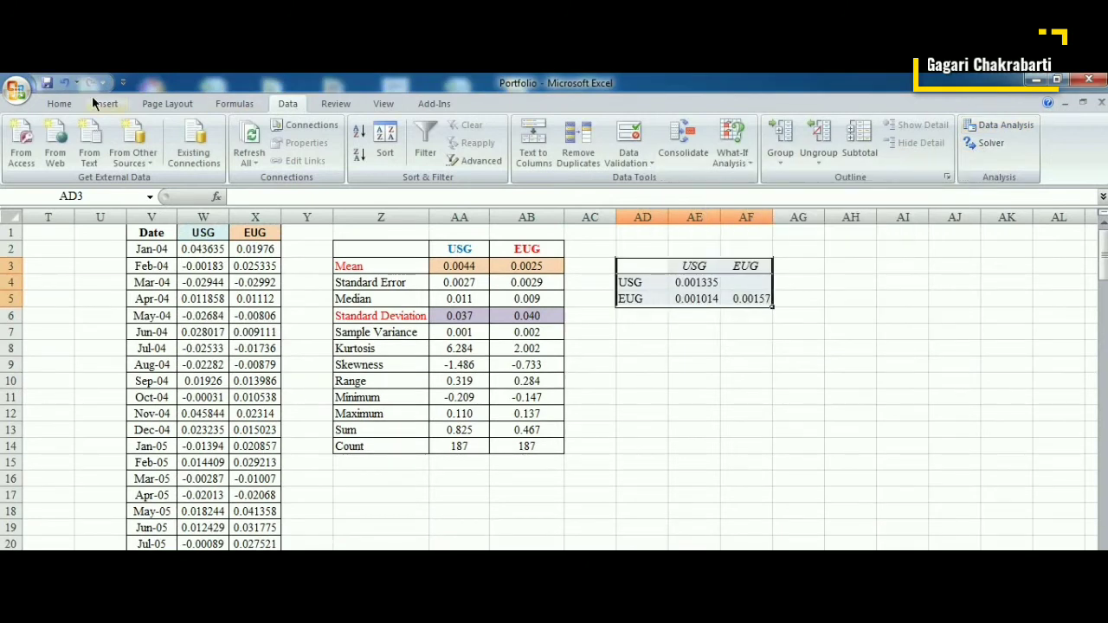
Remove italics from the USG/EUG headers and add All Borders to the covariance matrix.
{"action": "left_click", "coordinate": [60, 103]}
{"action": "left_click", "coordinate": [157, 162]}
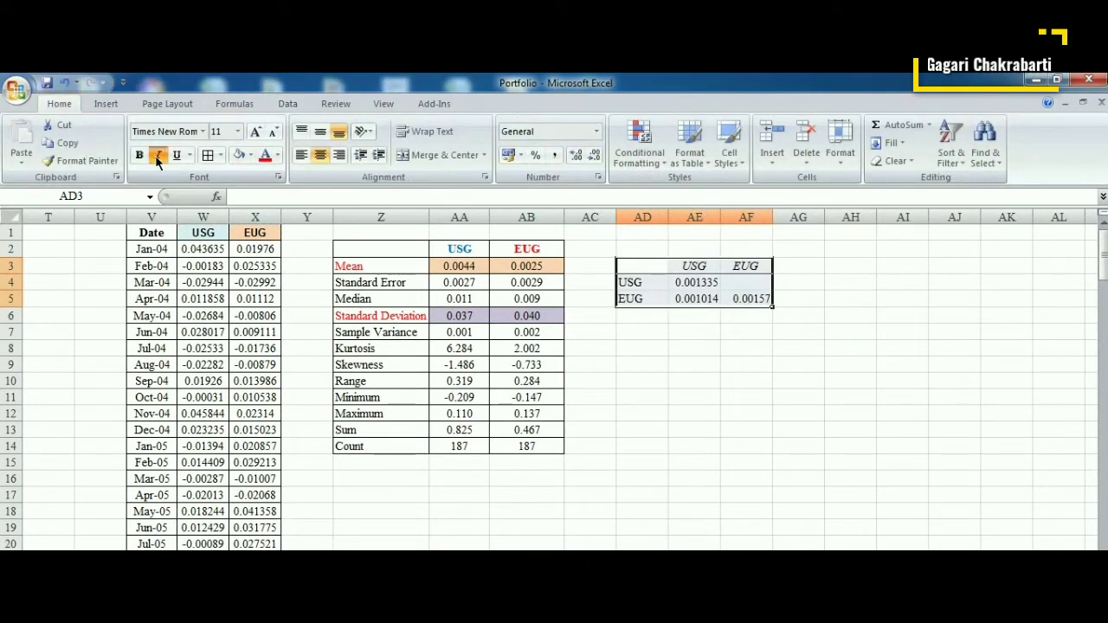
{"action": "left_click", "coordinate": [209, 153]}
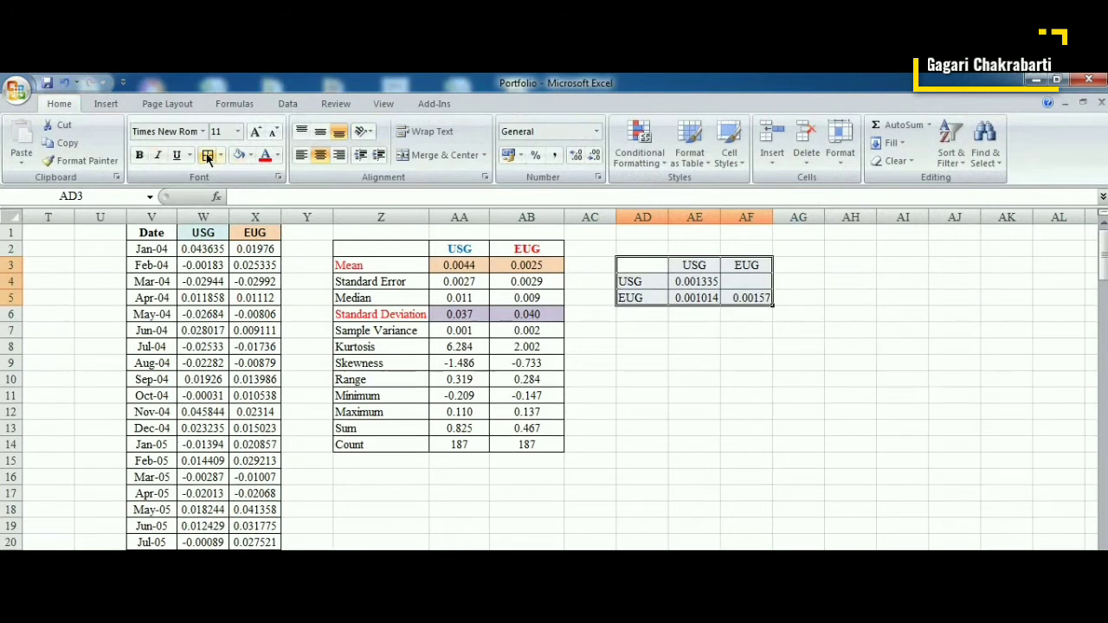
{"action": "left_click", "coordinate": [683, 345]}
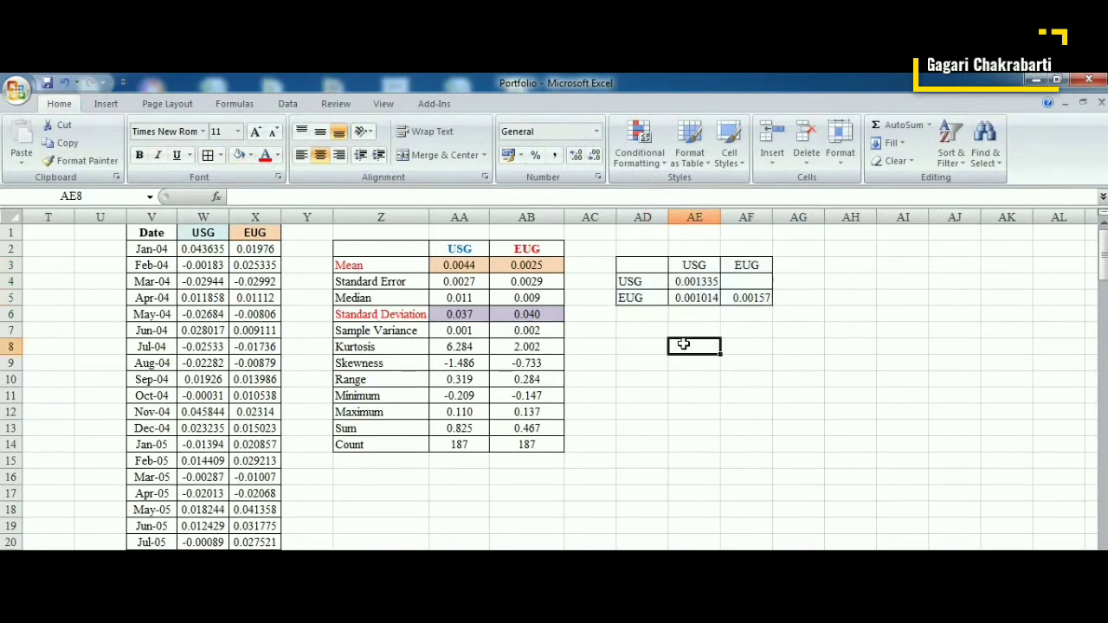
Copy the covariance 0.001014 from AE5 into the empty cell AF4.
{"action": "left_click", "coordinate": [698, 297]}
{"action": "key", "text": "ctrl+c"}
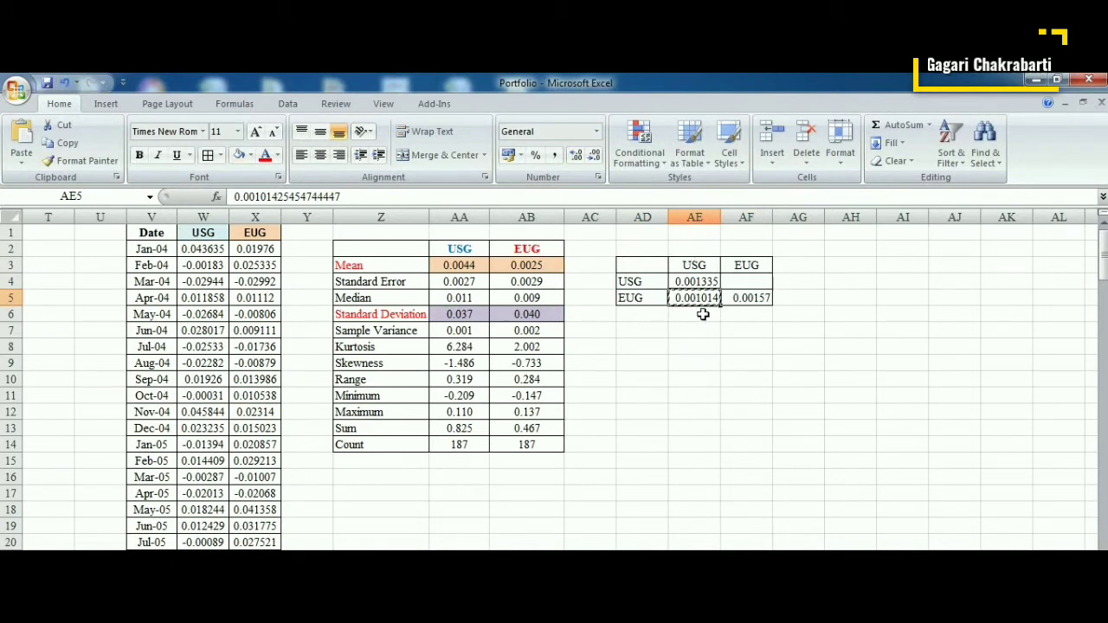
{"action": "left_click", "coordinate": [742, 282]}
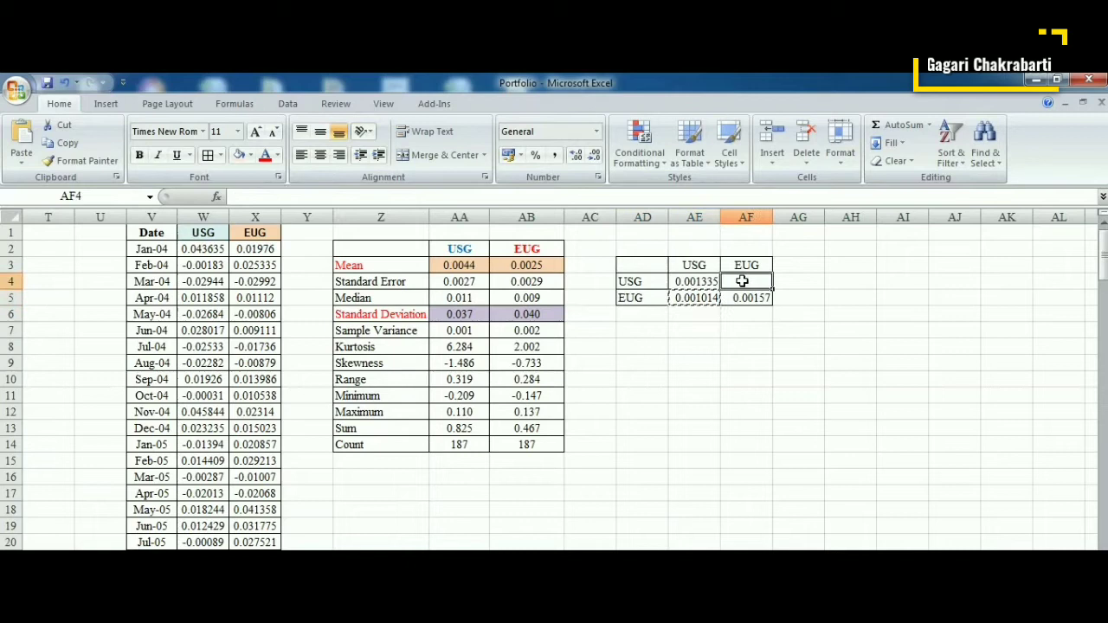
{"action": "key", "text": "ctrl+v"}
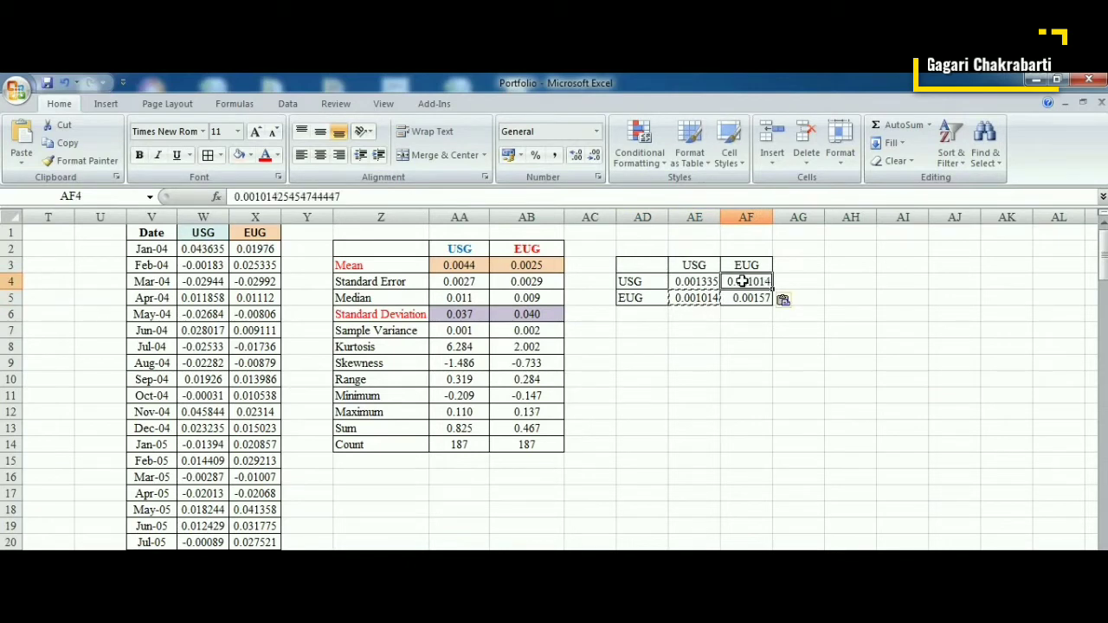
{"action": "left_click", "coordinate": [777, 397]}
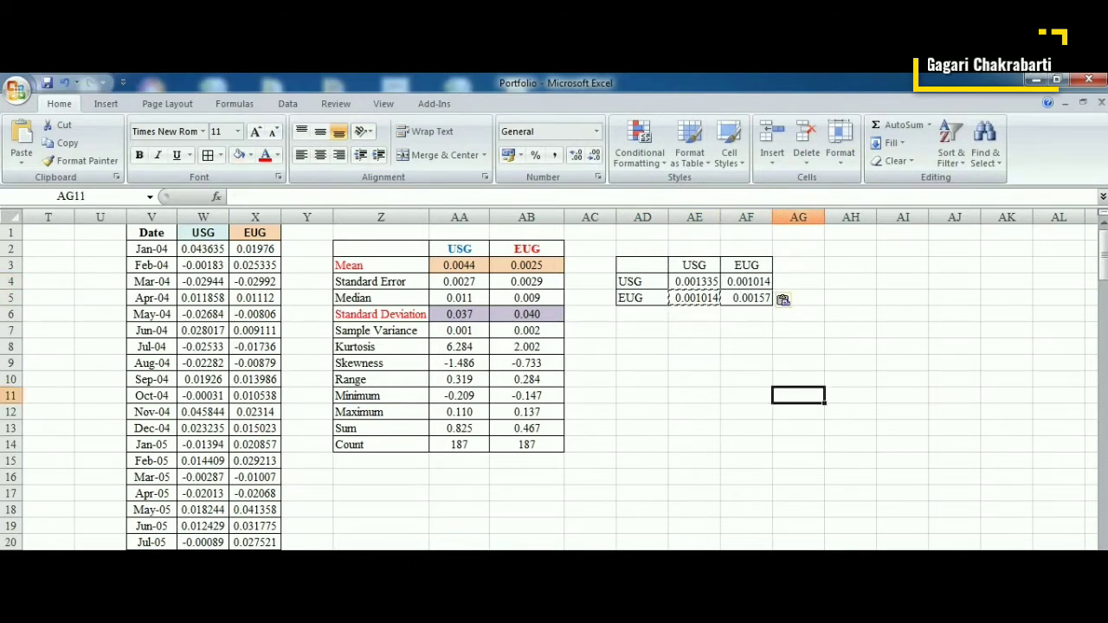
{"action": "scroll", "coordinate": [554, 379], "scroll_direction": "right", "scroll_amount": 4}
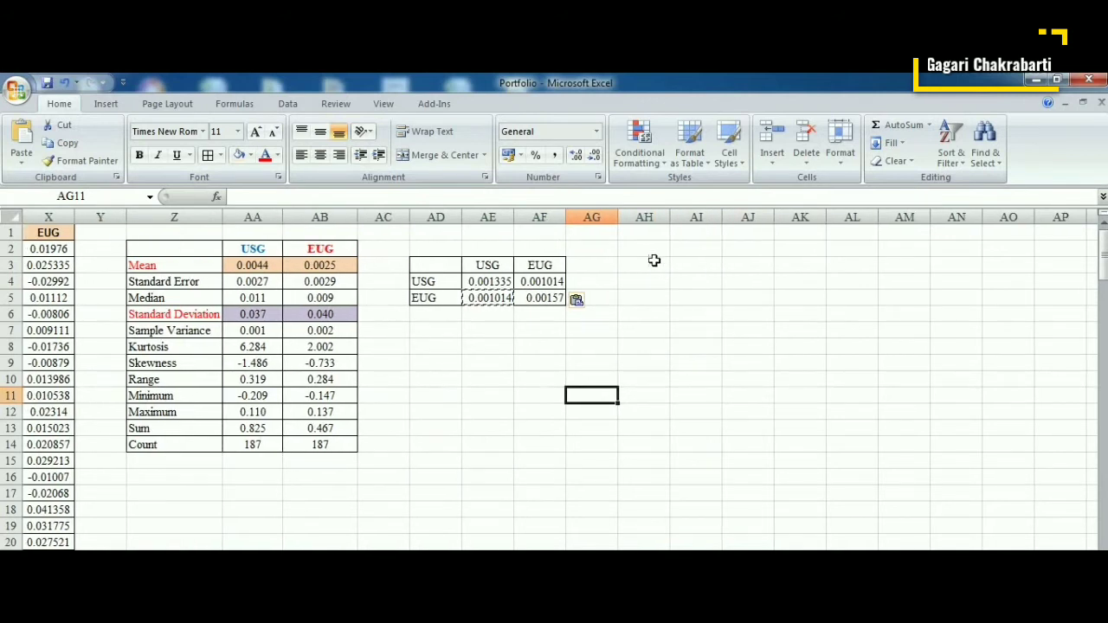
{"action": "left_click", "coordinate": [647, 250]}
Enter the WEIGHT header in AI2 and paste USG and EUG transposed down AH3:AH4.
{"action": "left_click", "coordinate": [695, 250]}
{"action": "type", "text": "WEIGHT"}
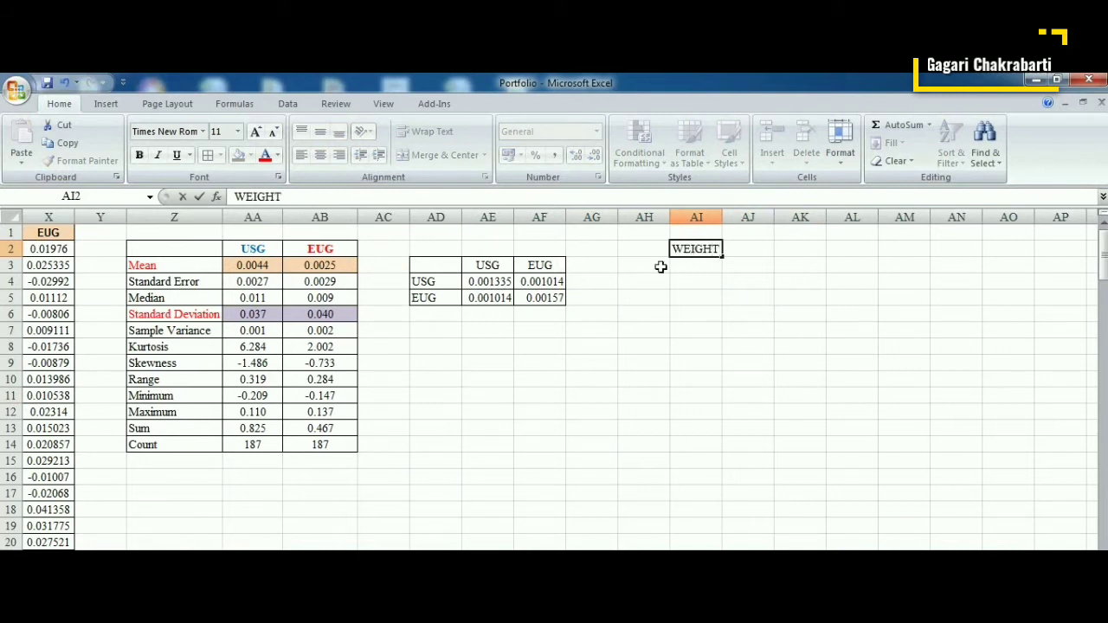
{"action": "left_click", "coordinate": [656, 264]}
{"action": "left_click_drag", "start_coordinate": [502, 265], "coordinate": [522, 267]}
{"action": "key", "text": "ctrl+c"}
{"action": "left_click", "coordinate": [623, 264]}
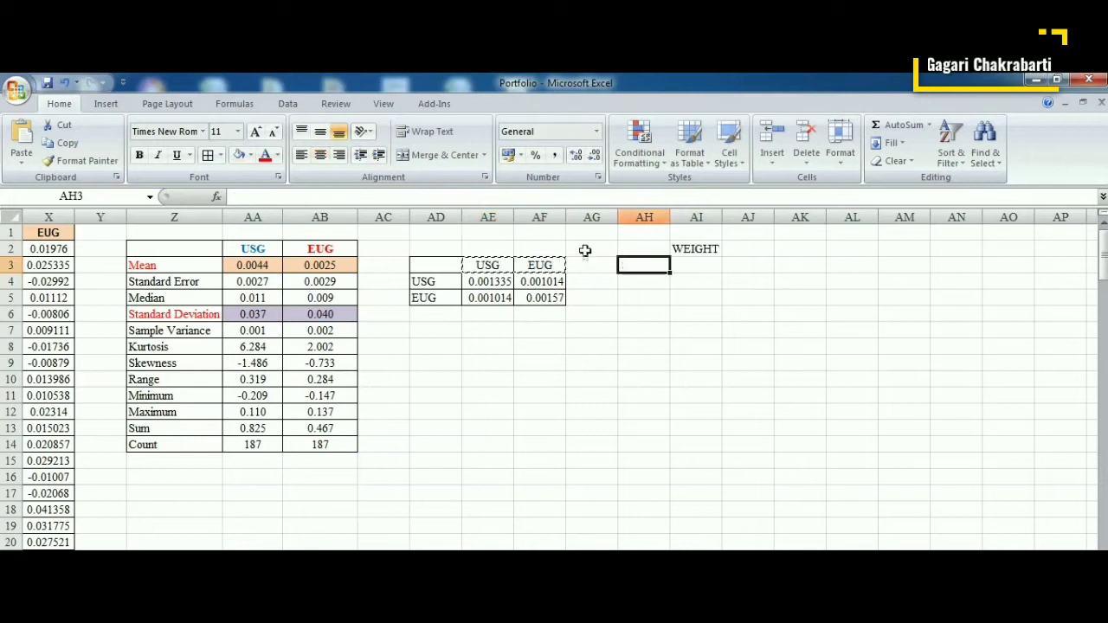
{"action": "left_click", "coordinate": [18, 165]}
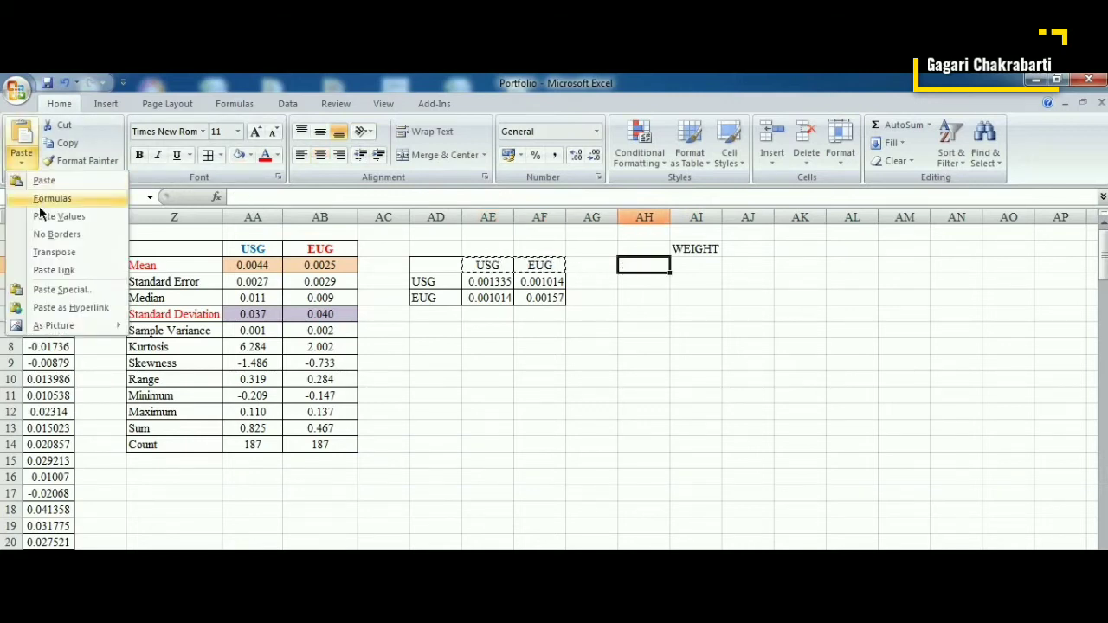
{"action": "left_click", "coordinate": [43, 254]}
{"action": "left_click", "coordinate": [707, 320]}
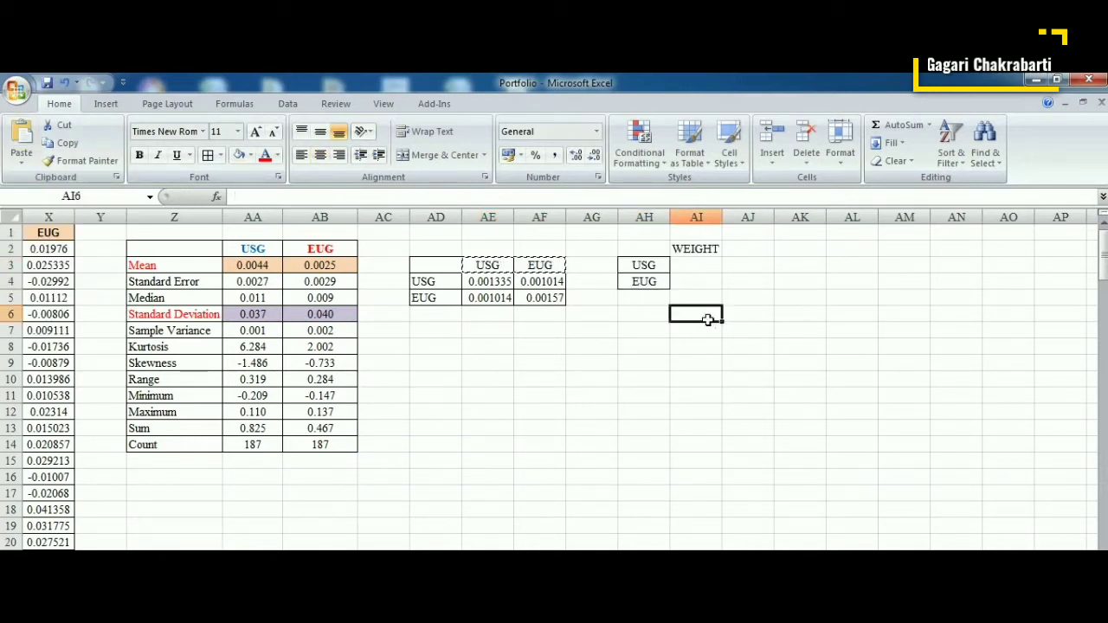
Enter weights 0 and 1 in AI3:AI4, centred with borders.
{"action": "left_click", "coordinate": [695, 268]}
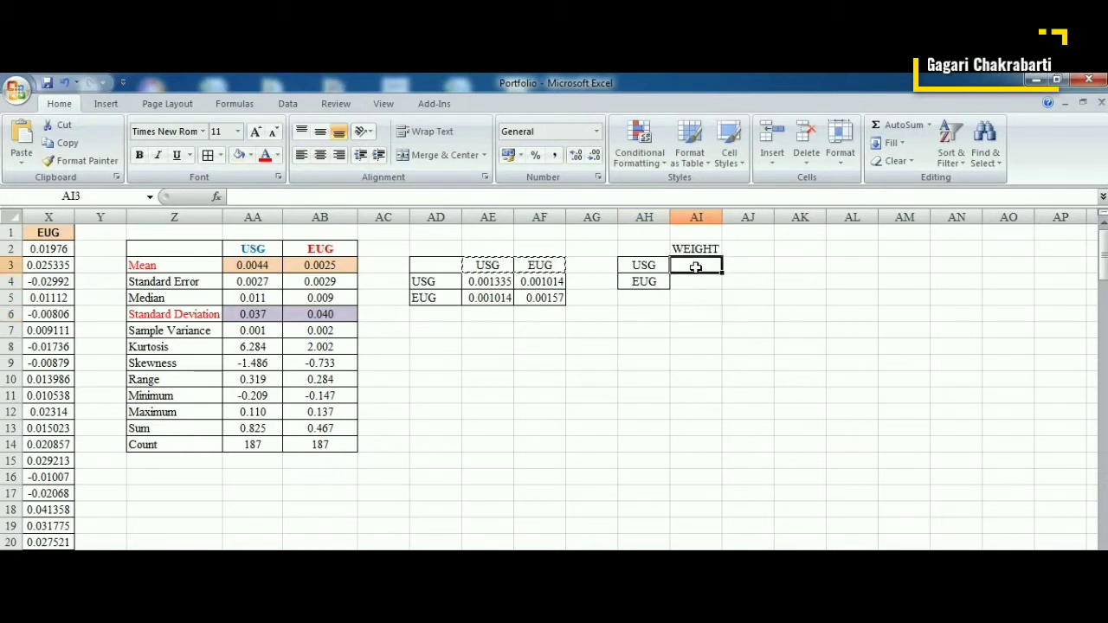
{"action": "type", "text": "0"}
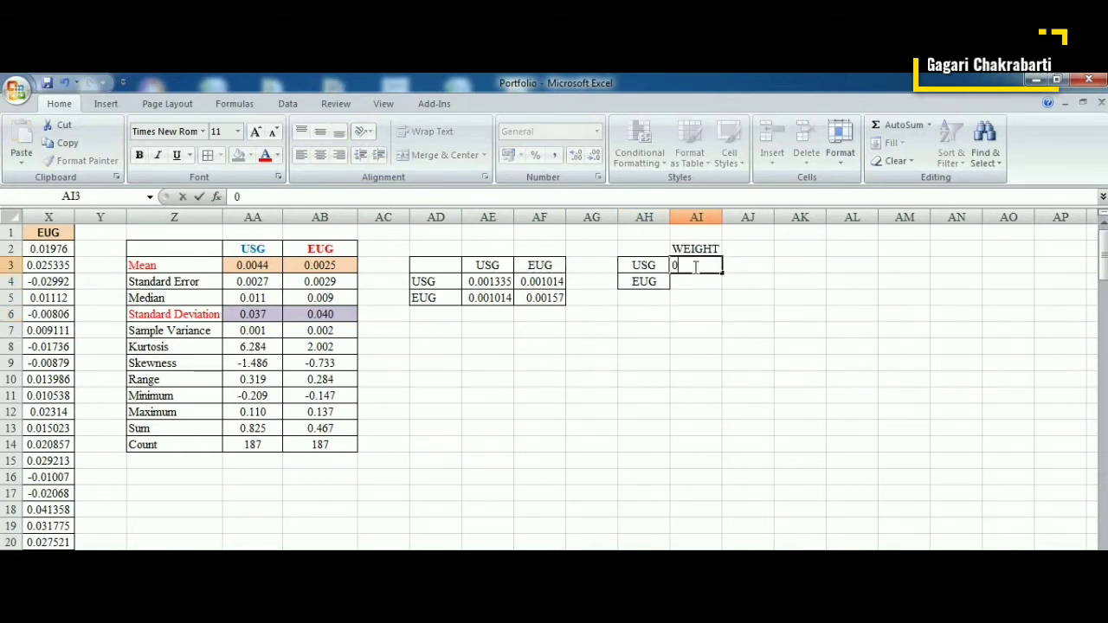
{"action": "key", "text": "Return"}
{"action": "type", "text": "1"}
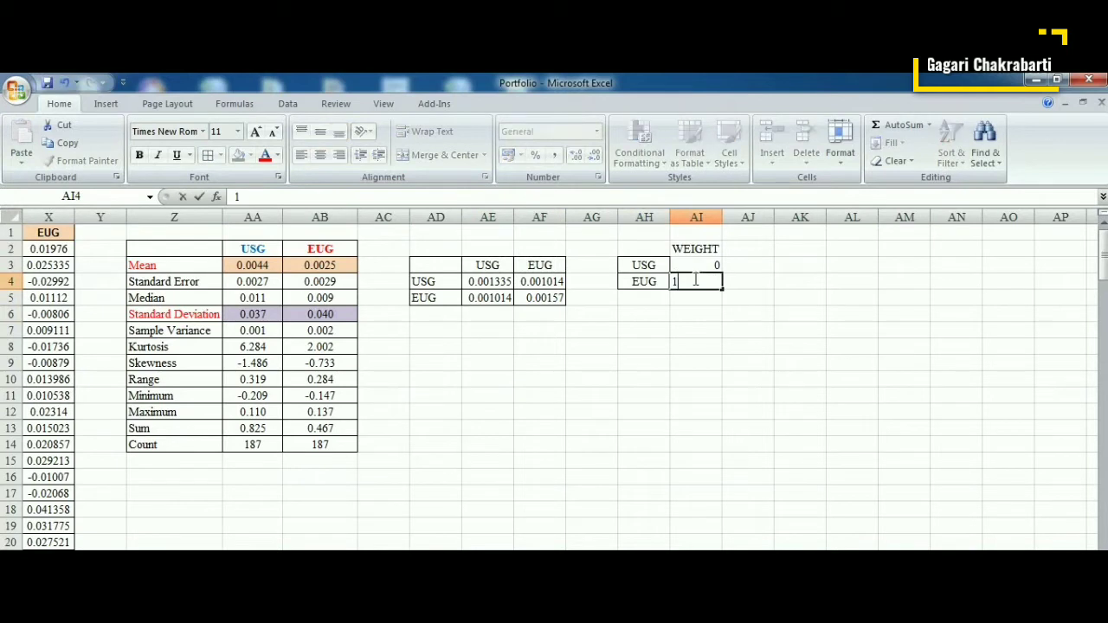
{"action": "left_click_drag", "start_coordinate": [707, 265], "coordinate": [704, 281]}
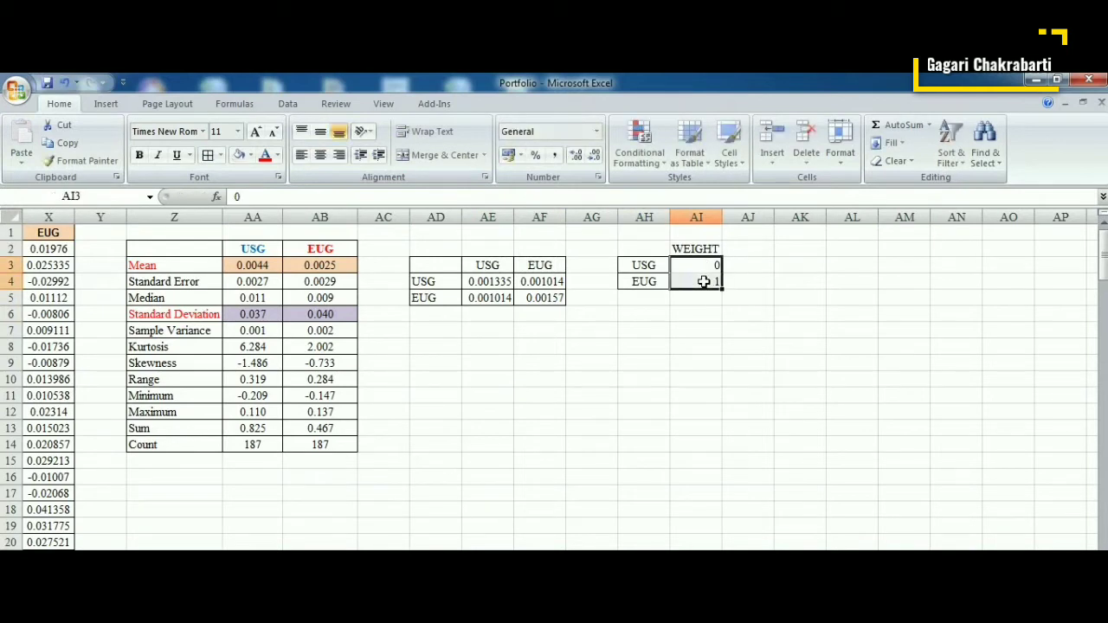
{"action": "left_click", "coordinate": [320, 155]}
{"action": "left_click", "coordinate": [208, 155]}
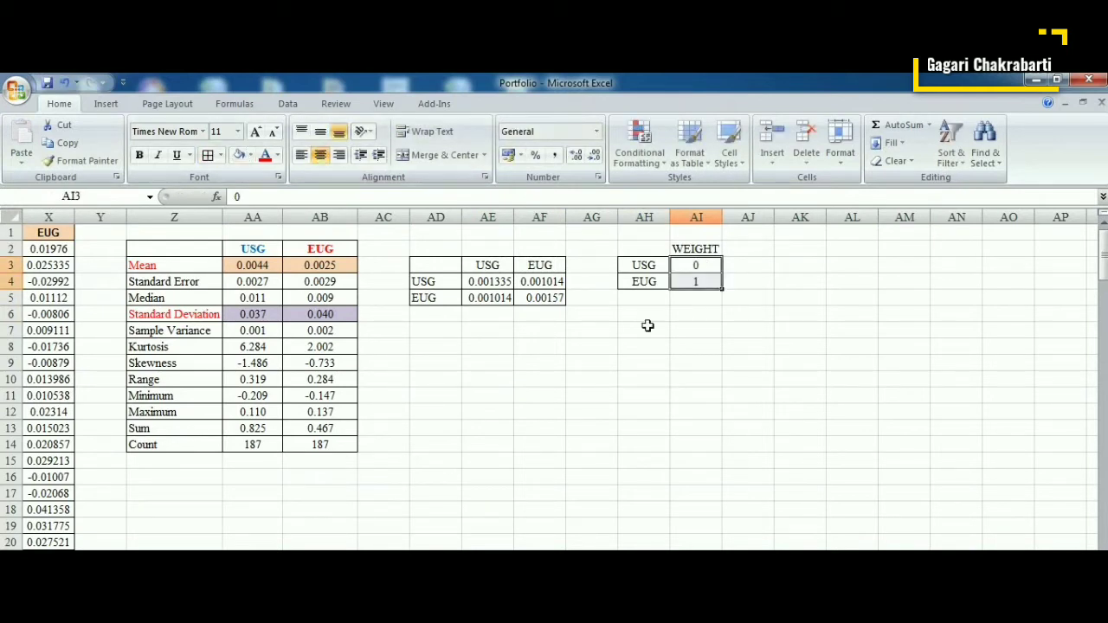
{"action": "left_click", "coordinate": [697, 298]}
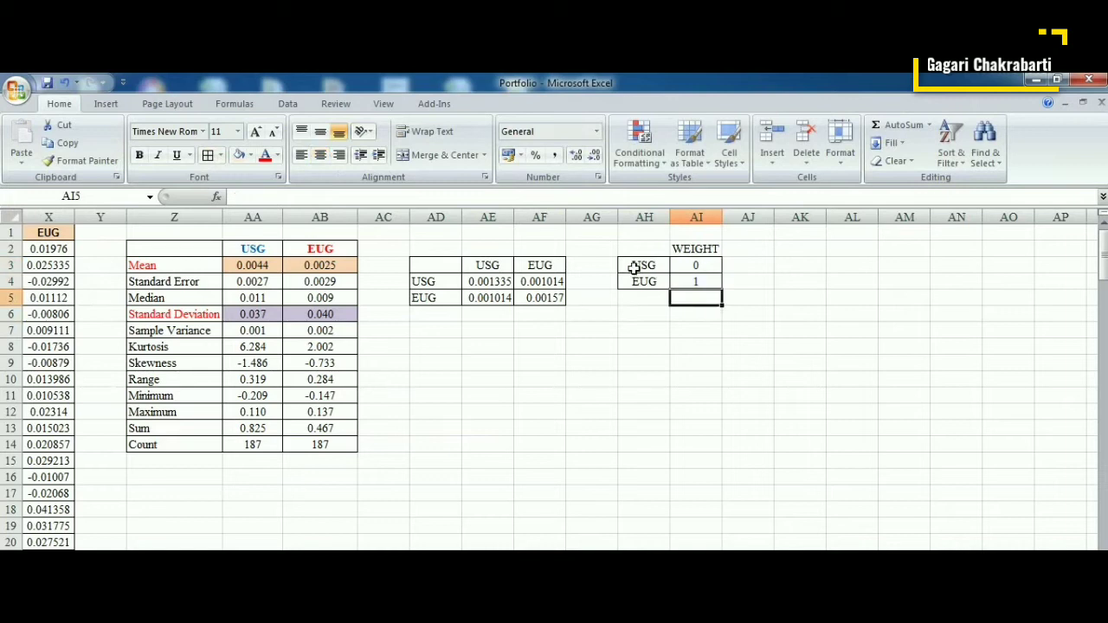
{"action": "left_click", "coordinate": [691, 262]}
{"action": "left_click", "coordinate": [689, 285]}
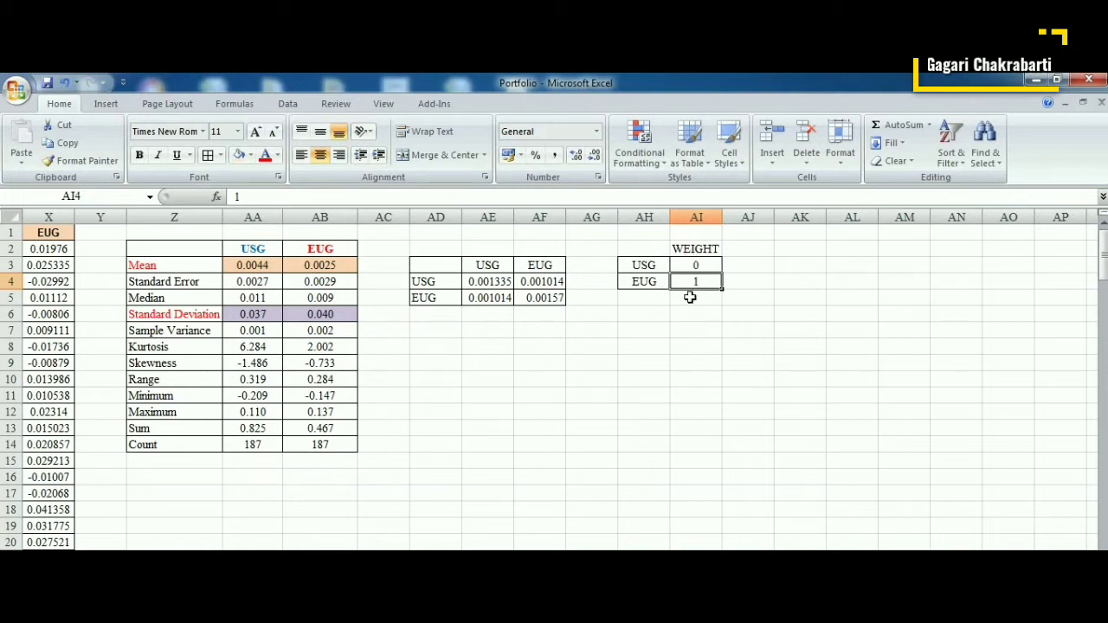
Total the weights in AI5 with =SUM(AI3:AI4).
{"action": "left_click", "coordinate": [690, 297]}
{"action": "type", "text": "=SUM"}
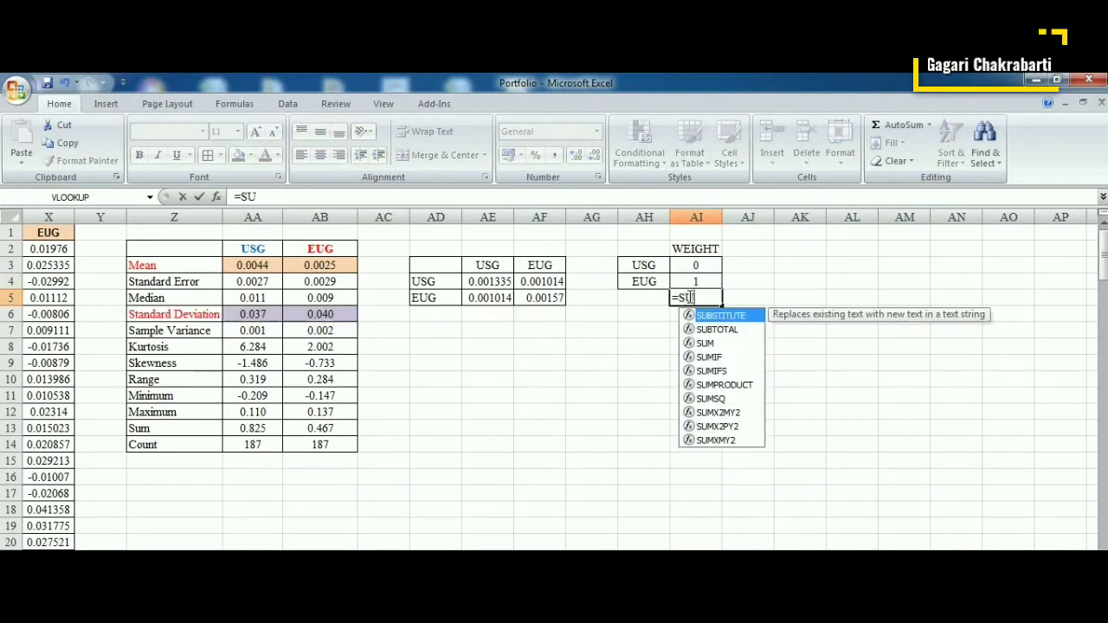
{"action": "double_click", "coordinate": [704, 318]}
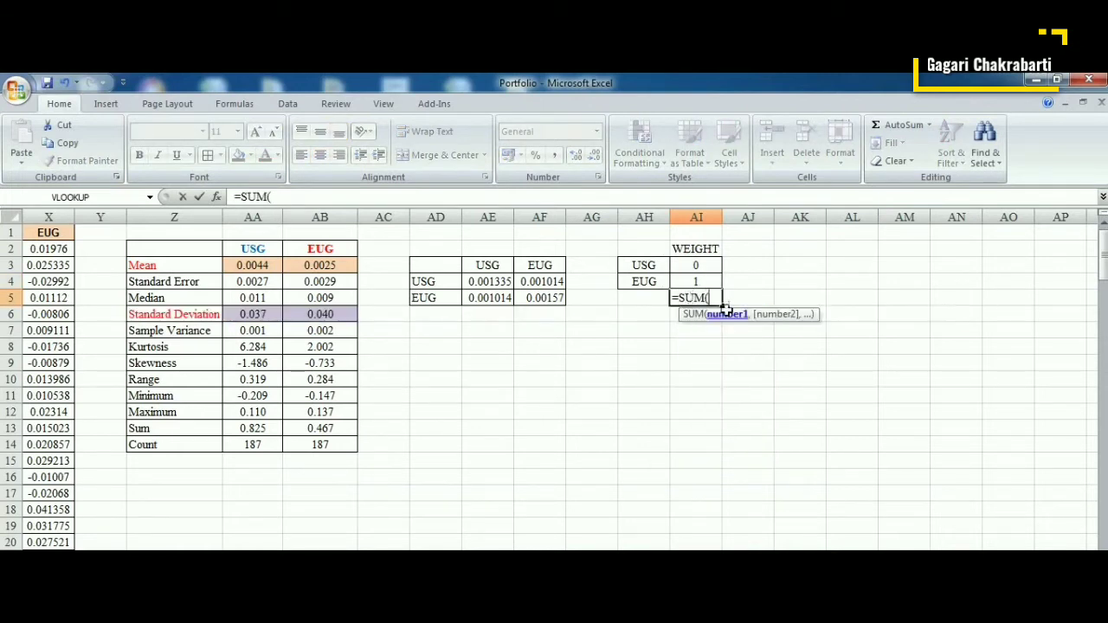
{"action": "left_click_drag", "start_coordinate": [709, 265], "coordinate": [708, 280]}
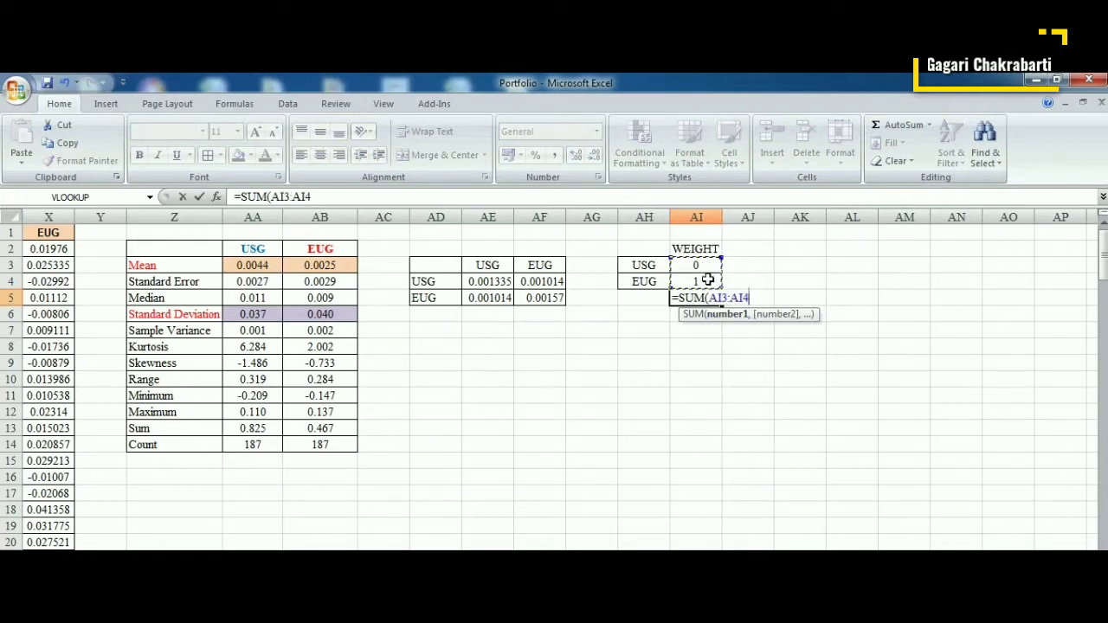
{"action": "type", "text": ")"}
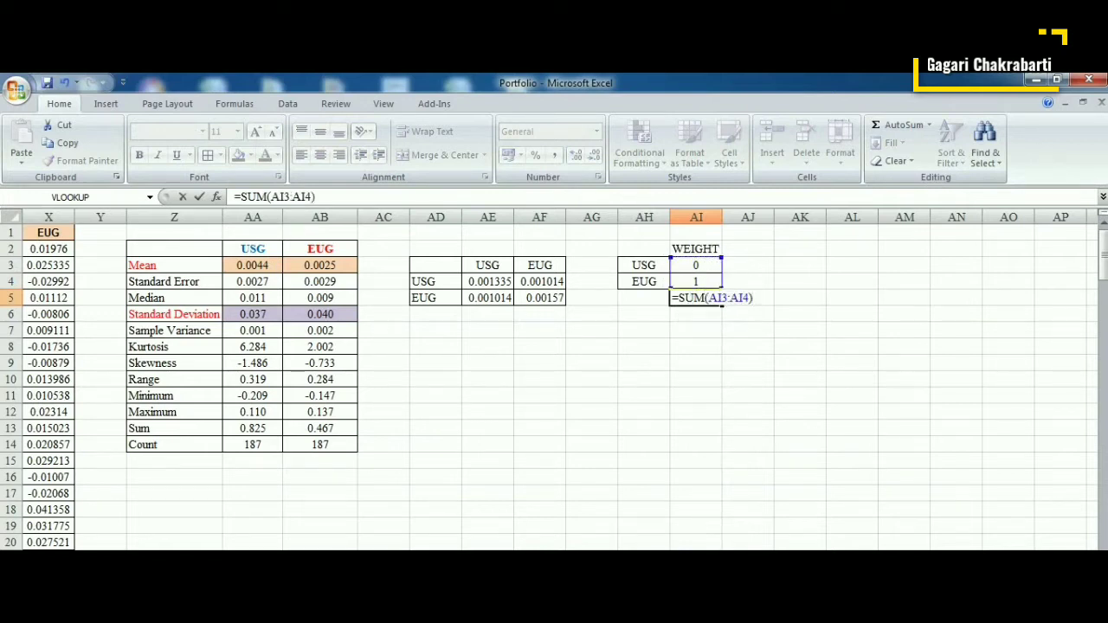
{"action": "key", "text": "Return"}
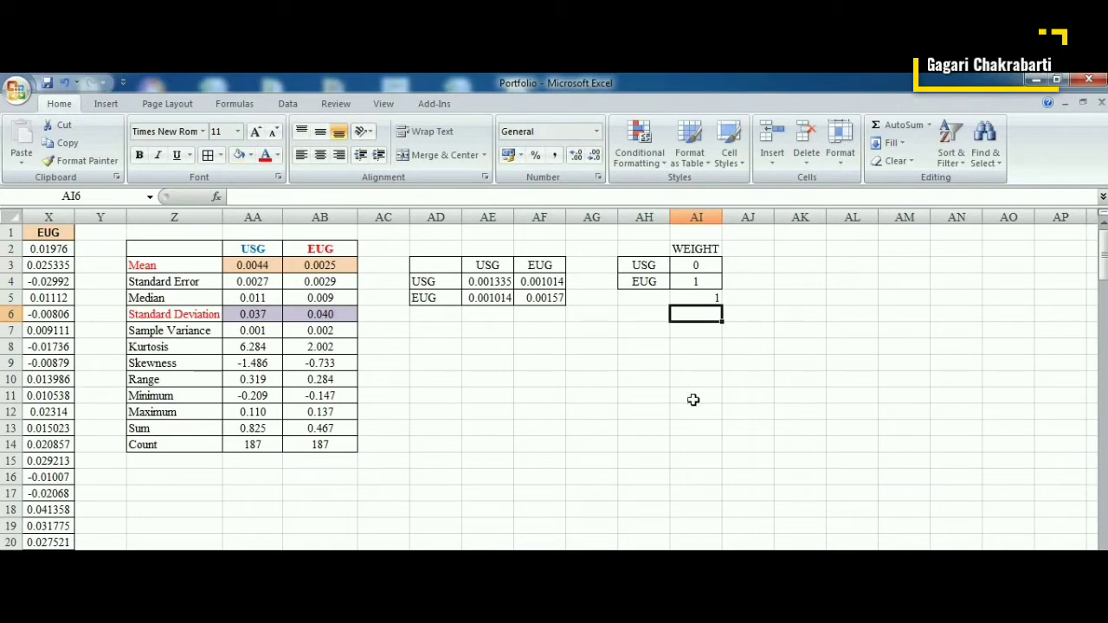
Centre the total in AI5 and give it a light orange fill.
{"action": "left_click", "coordinate": [680, 299]}
{"action": "left_click", "coordinate": [321, 156]}
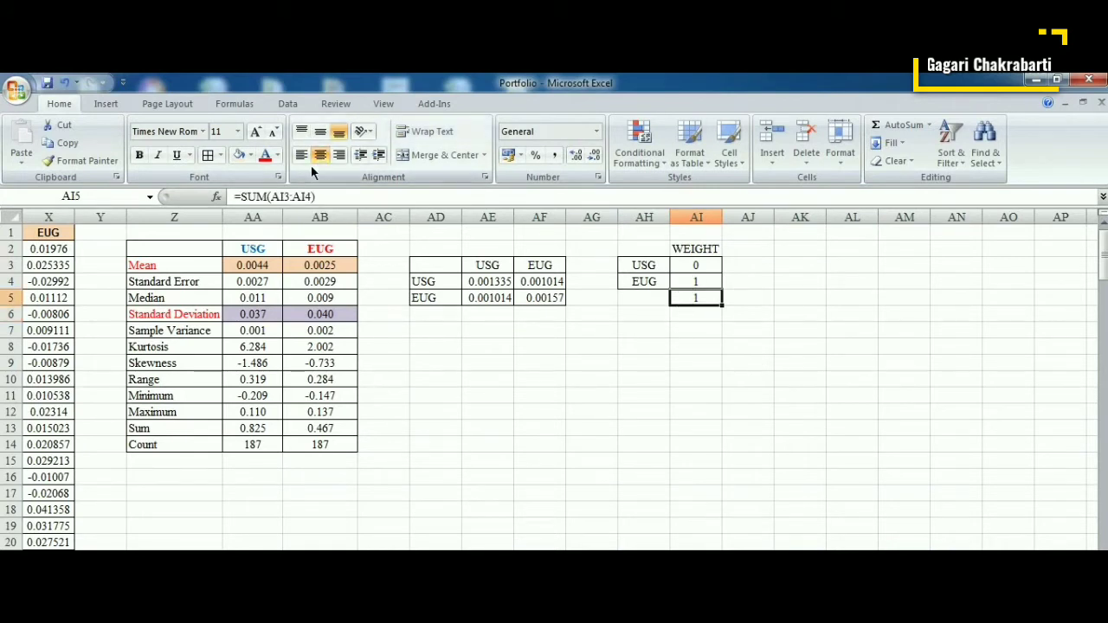
{"action": "left_click", "coordinate": [239, 155]}
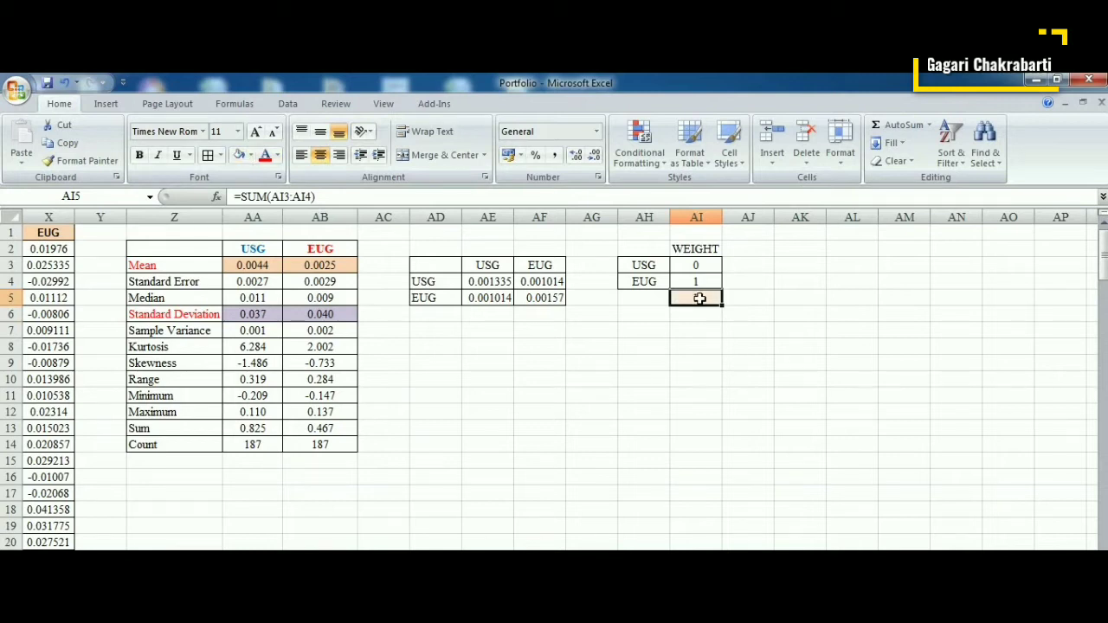
{"action": "left_click", "coordinate": [694, 327]}
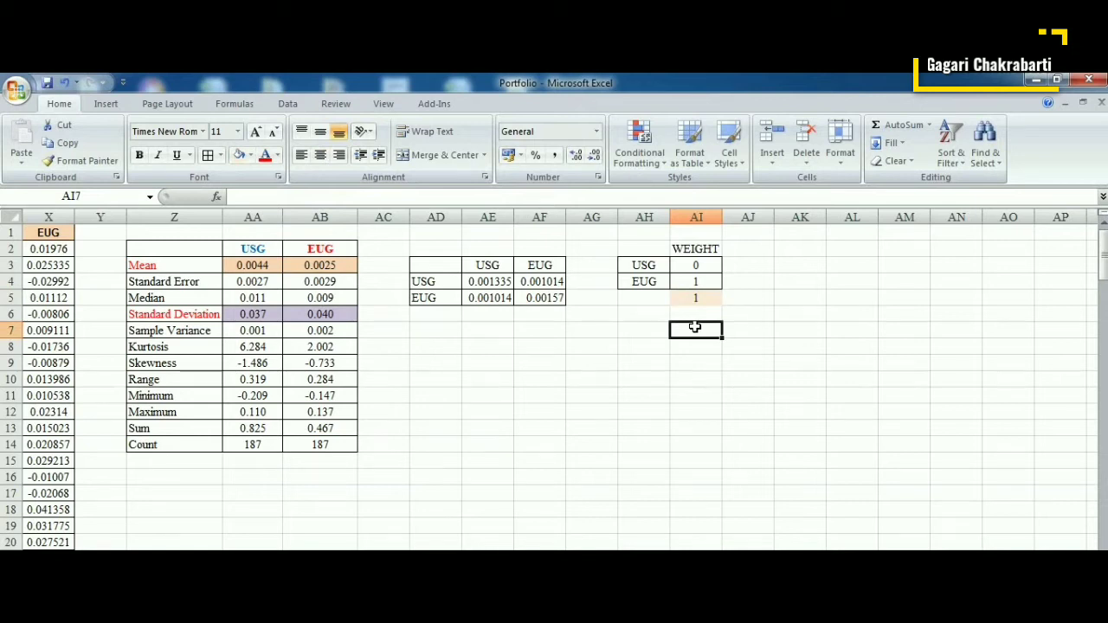
{"action": "left_click", "coordinate": [698, 298]}
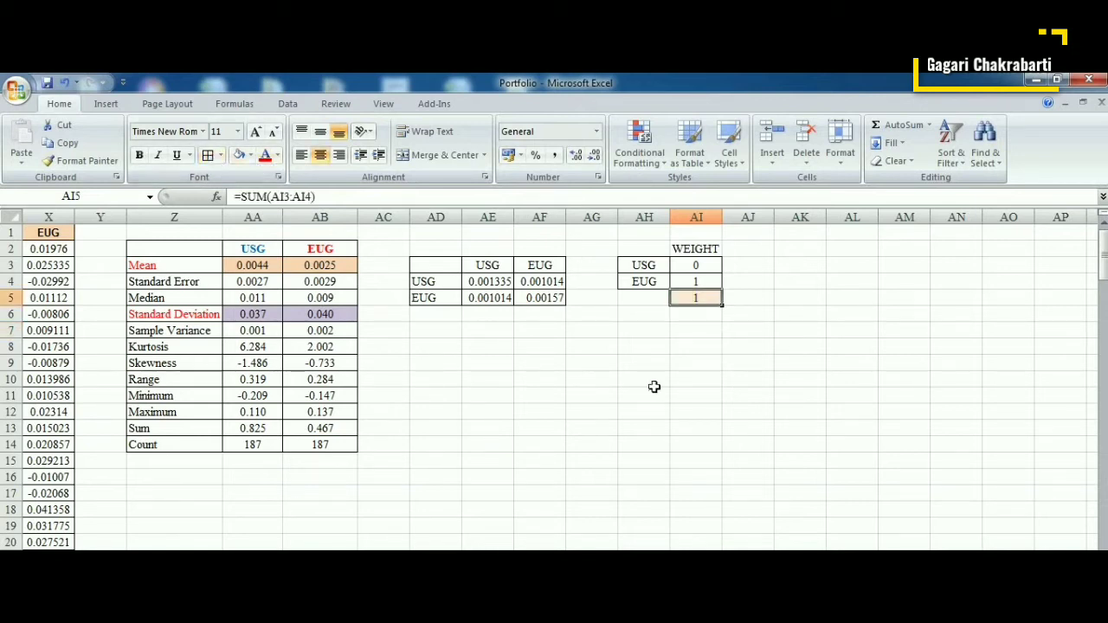
{"action": "left_click", "coordinate": [630, 352]}
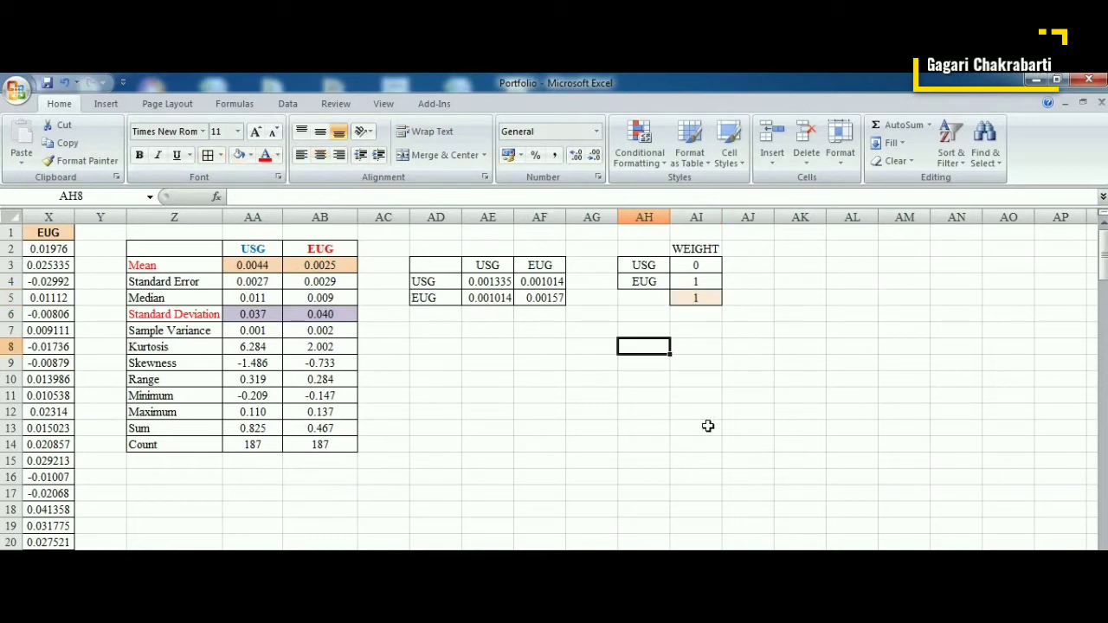
Type PF-RISK in AH8 and PF-RETURN in AH9, widening column AH to fit.
{"action": "type", "text": "PF-RISK"}
{"action": "left_click", "coordinate": [642, 367]}
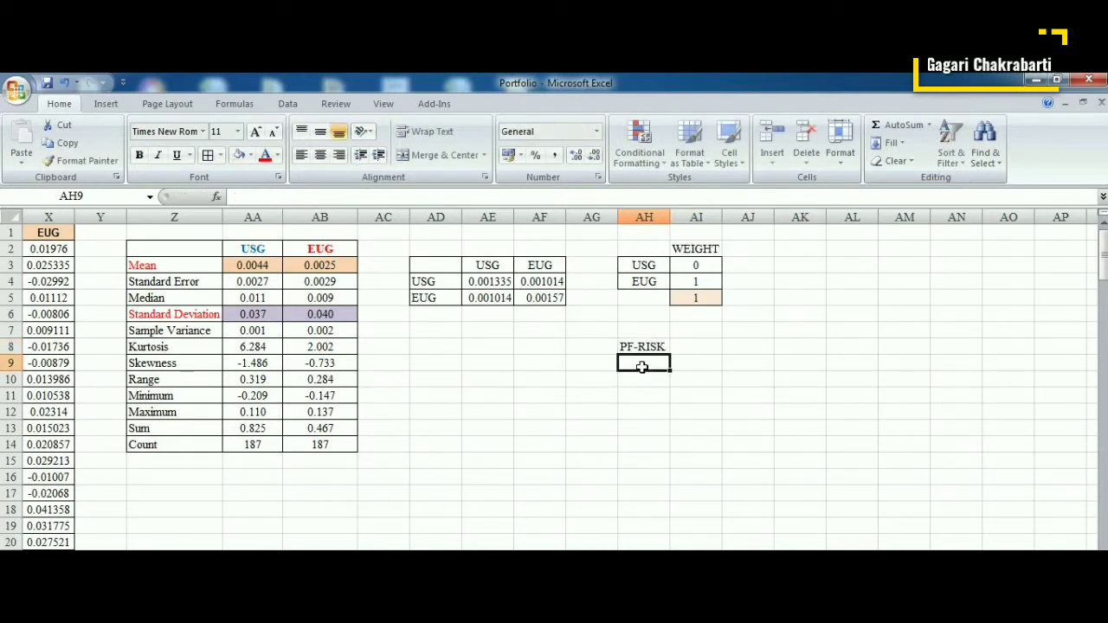
{"action": "type", "text": "PF-RETUR"}
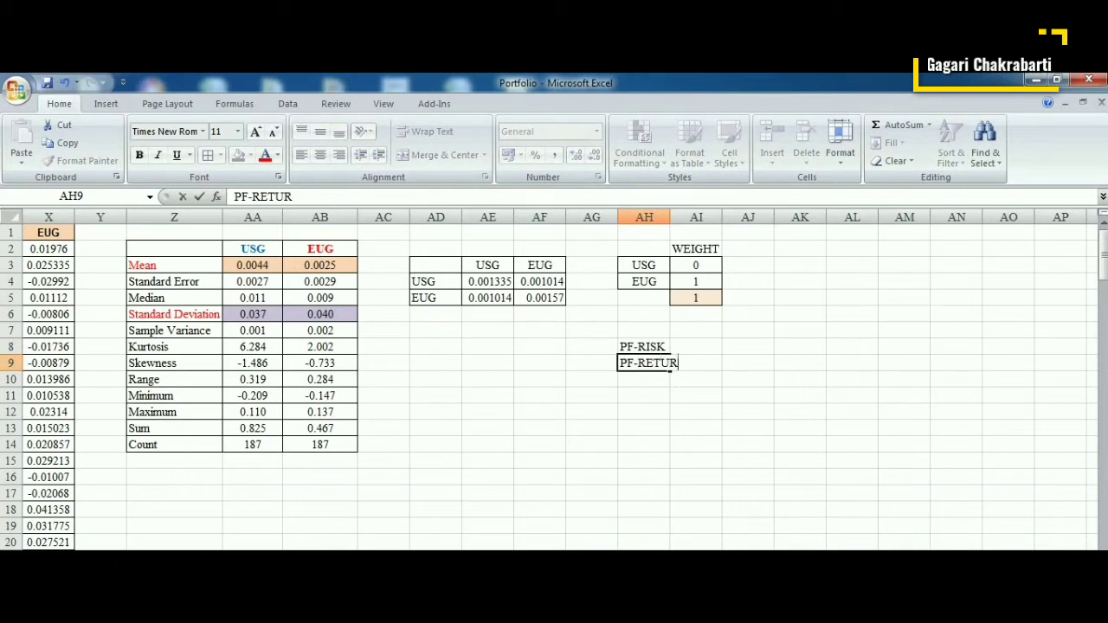
{"action": "type", "text": "N"}
{"action": "key", "text": "Return"}
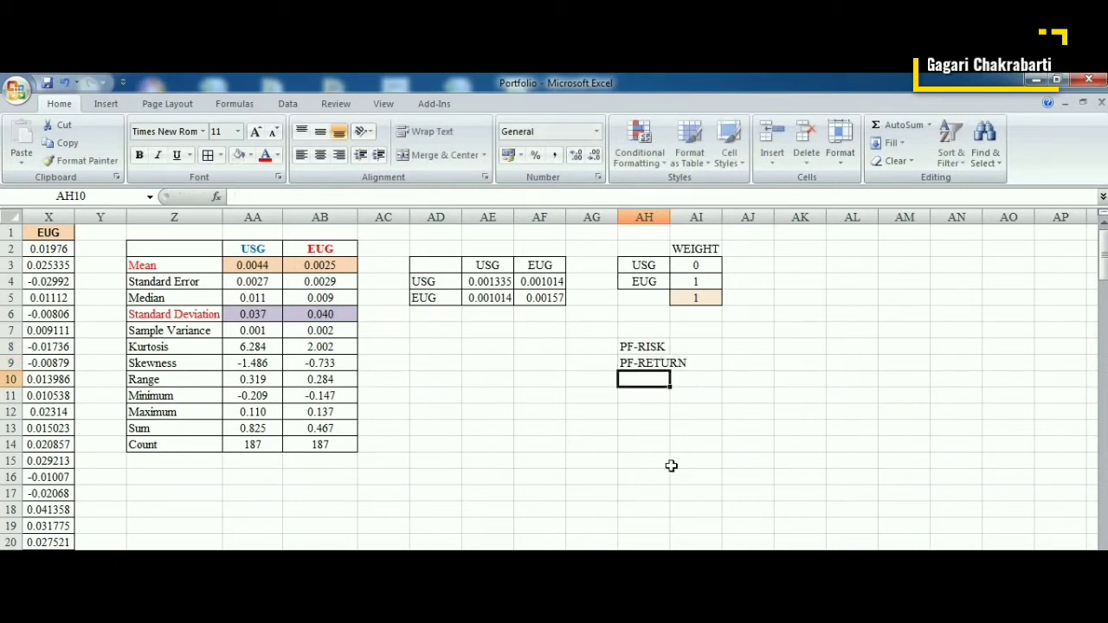
{"action": "left_click_drag", "start_coordinate": [668, 228], "coordinate": [691, 220]}
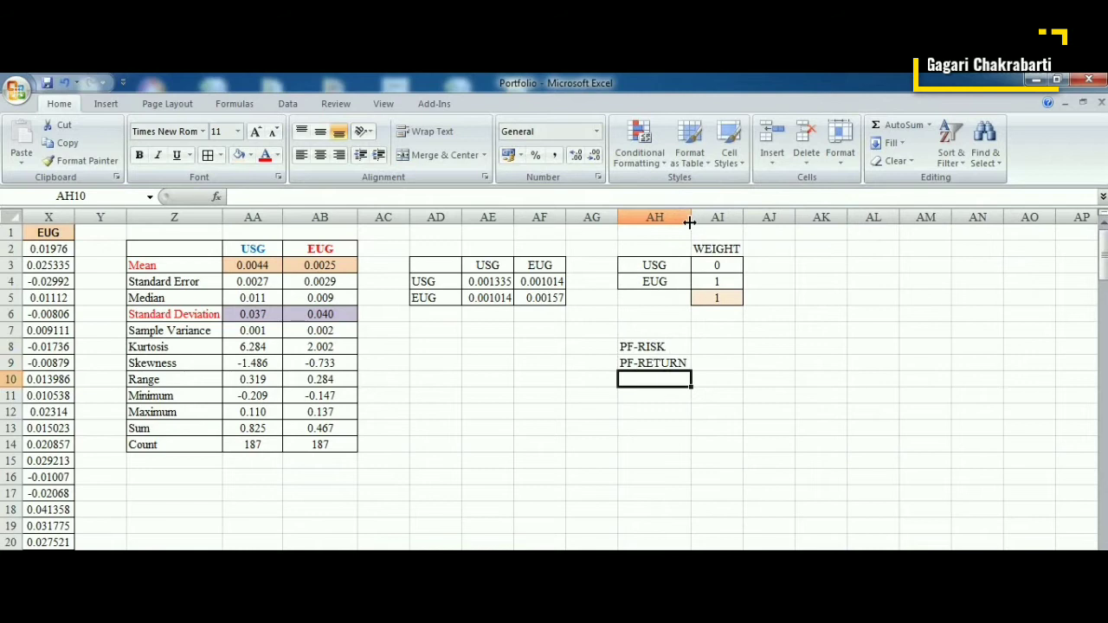
{"action": "left_click", "coordinate": [703, 346]}
{"action": "left_click", "coordinate": [675, 346]}
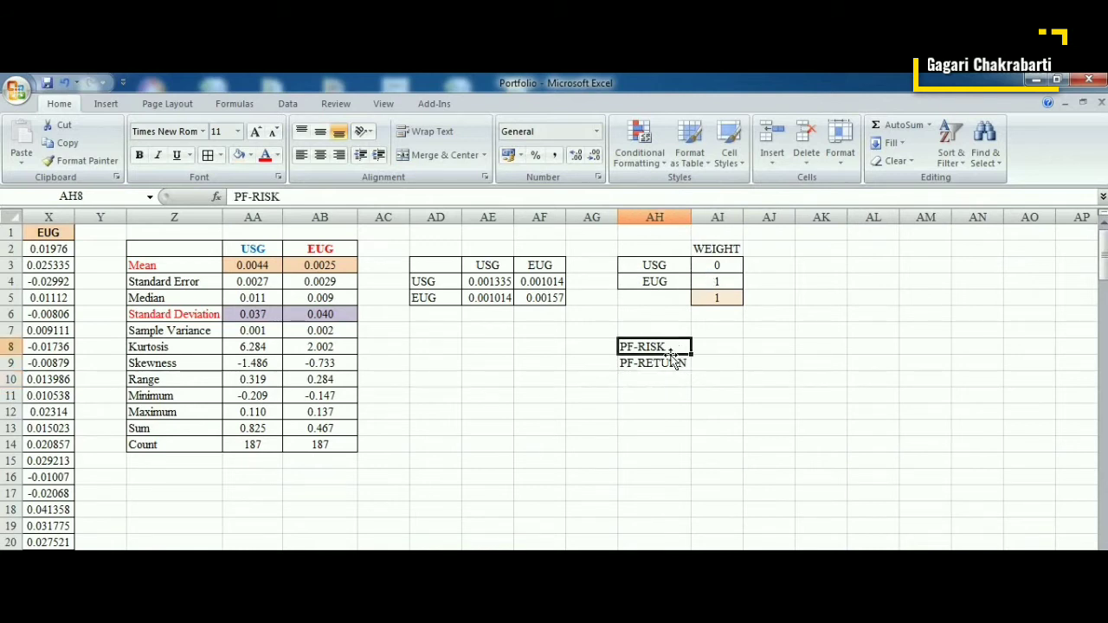
{"action": "left_click", "coordinate": [669, 363]}
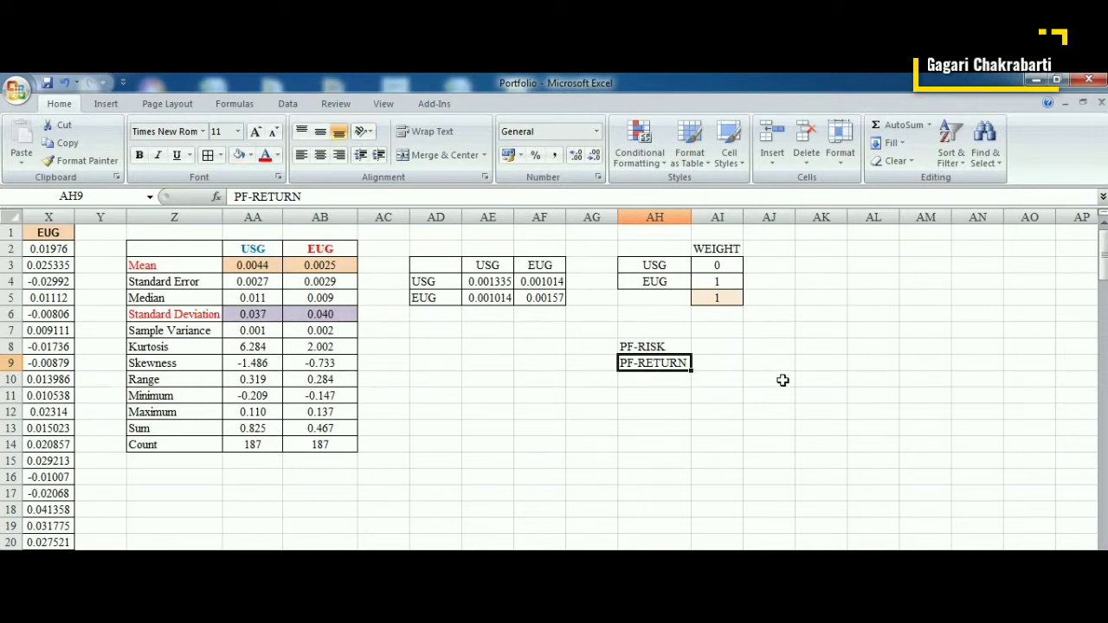
{"action": "left_click", "coordinate": [729, 346]}
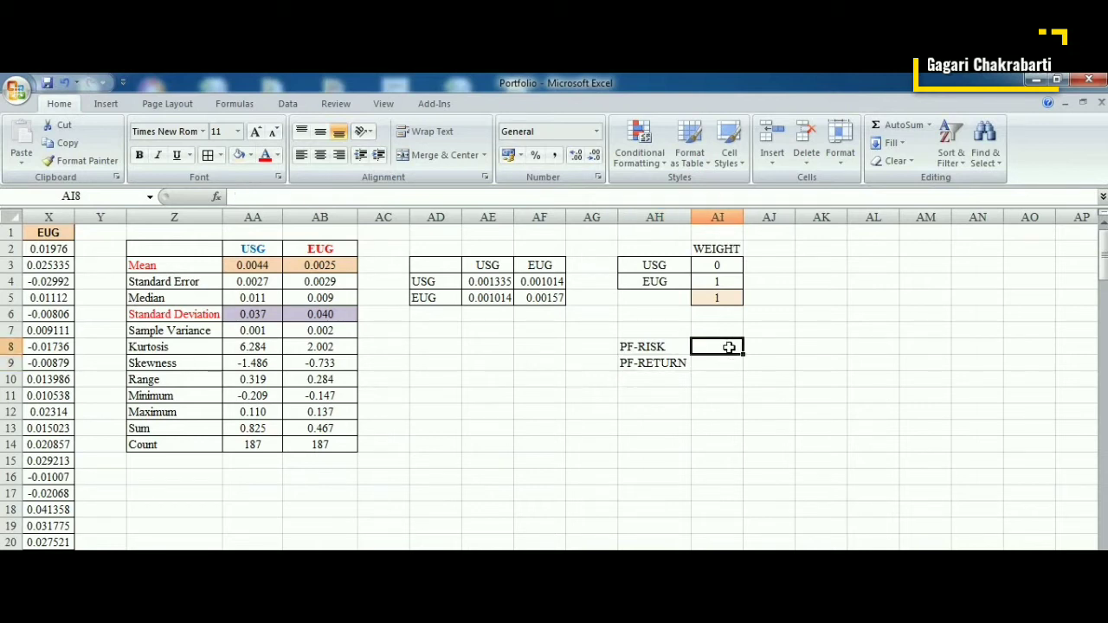
{"action": "left_click", "coordinate": [725, 363]}
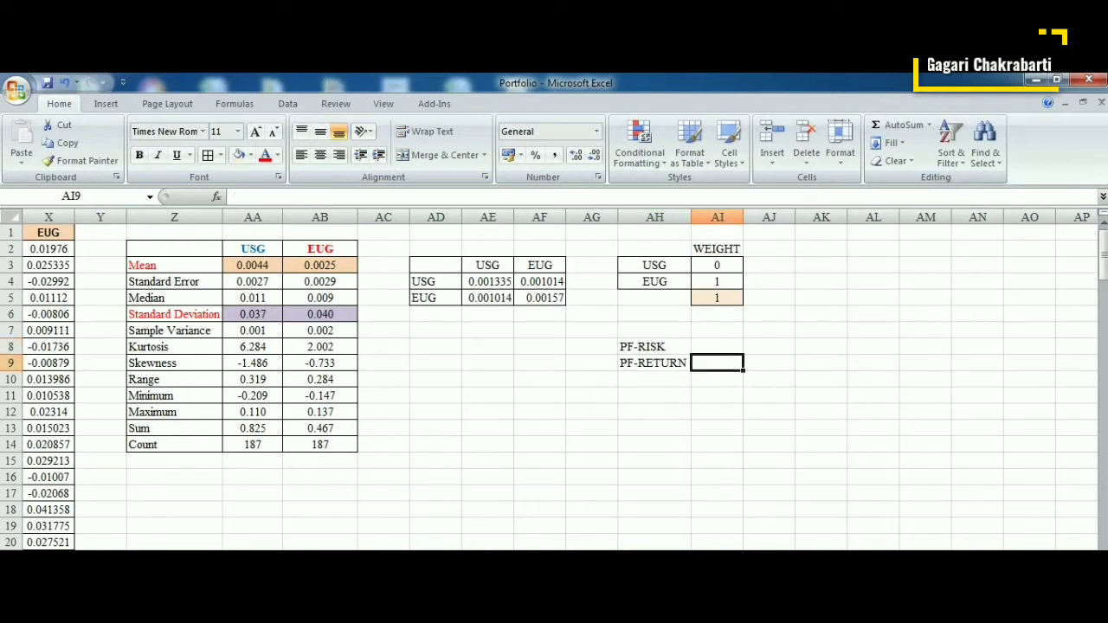
{"action": "left_click", "coordinate": [768, 328]}
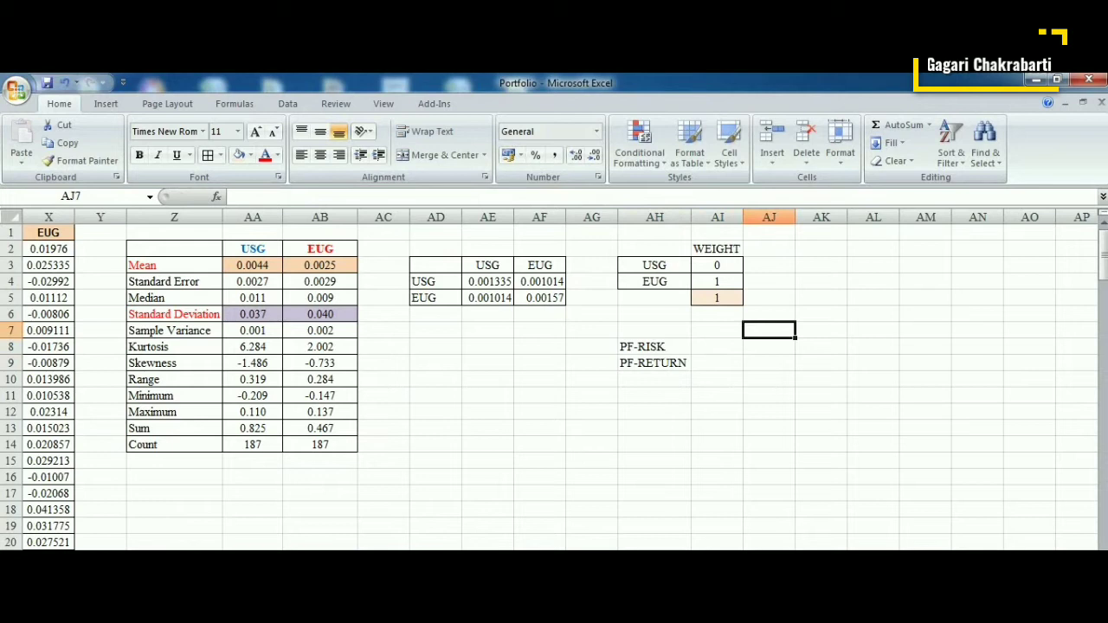
Paste the copied portfolio risk and return formula notes into AJ7:AL11 and review them.
{"action": "left_click", "coordinate": [780, 329]}
{"action": "type", "text": "Portfolio risk formula =transpose(weight_matrix)X[(var-cov_matrix)Xweight_matrix)]  Portfolio return formula =(return_matrix)x(weight_matrix)"}
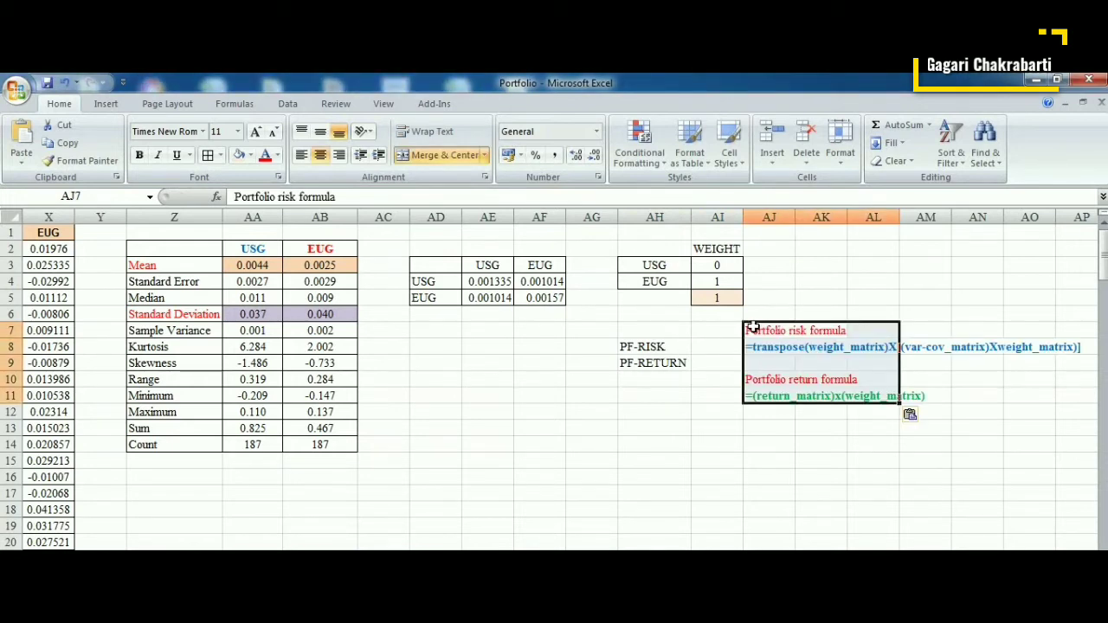
{"action": "left_click", "coordinate": [754, 346]}
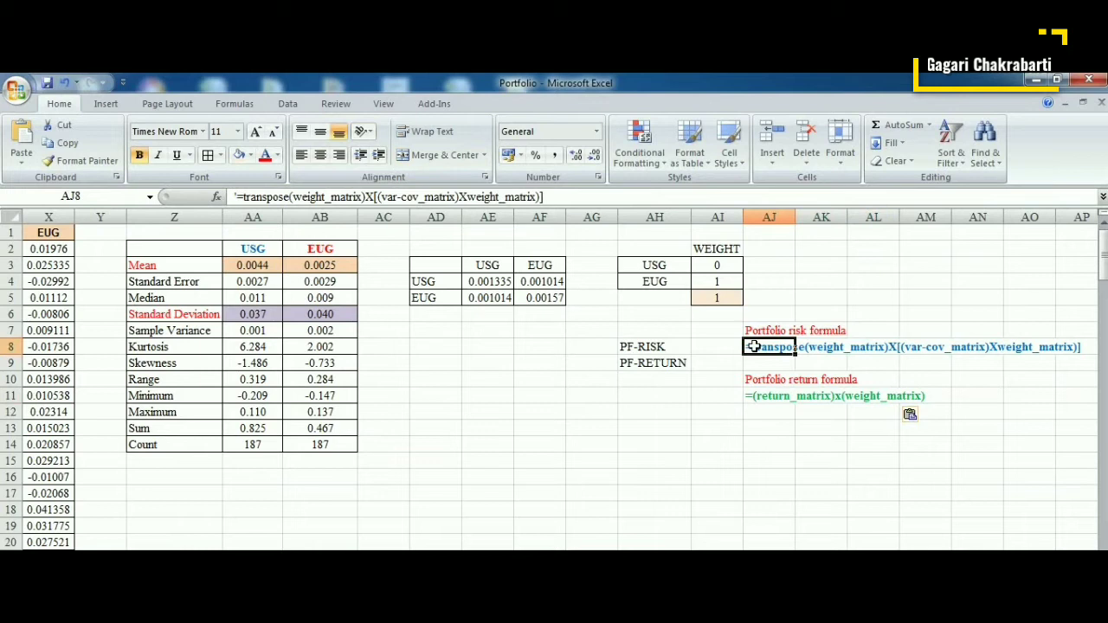
{"action": "left_click", "coordinate": [838, 346]}
{"action": "left_click", "coordinate": [757, 347]}
{"action": "left_click", "coordinate": [767, 381]}
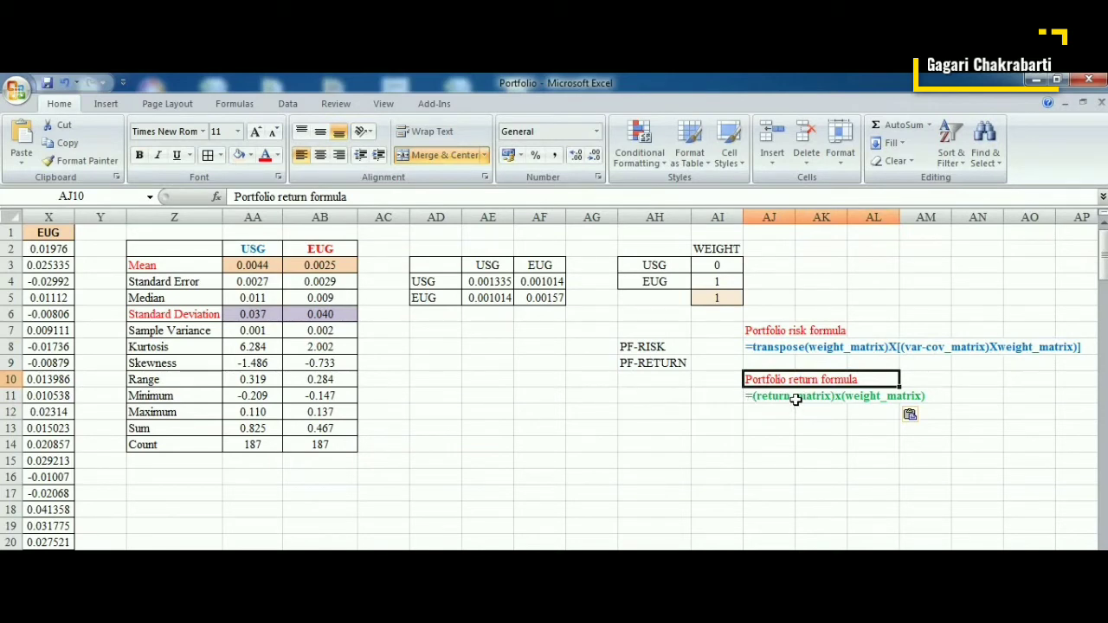
Array-enter =MMULT(TRANSPOSE(AI3:AI4),MMULT(AE4:AF5,AI3:AI4)) in AI8, giving risk 0.00157.
{"action": "left_click", "coordinate": [717, 346]}
{"action": "type", "text": "="}
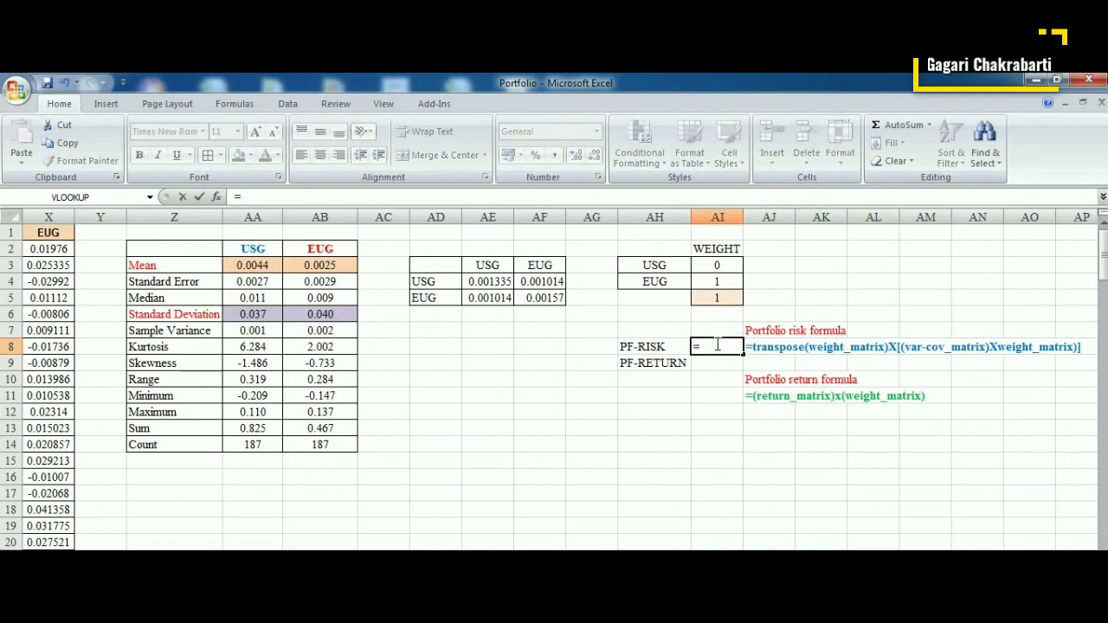
{"action": "type", "text": "MMU"}
{"action": "double_click", "coordinate": [727, 364]}
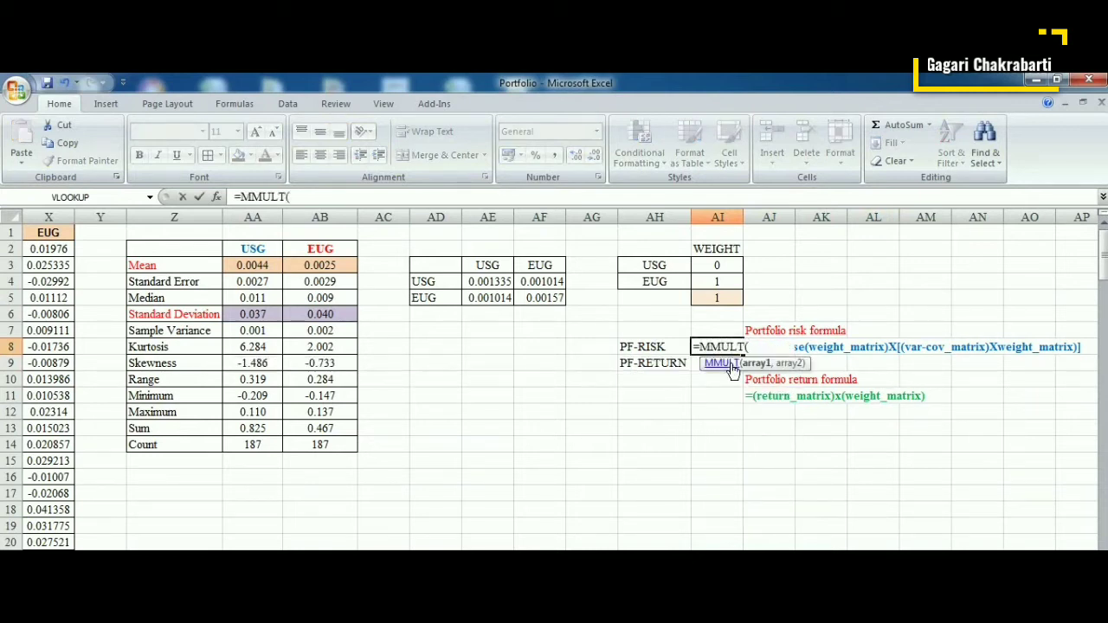
{"action": "type", "text": "TRA"}
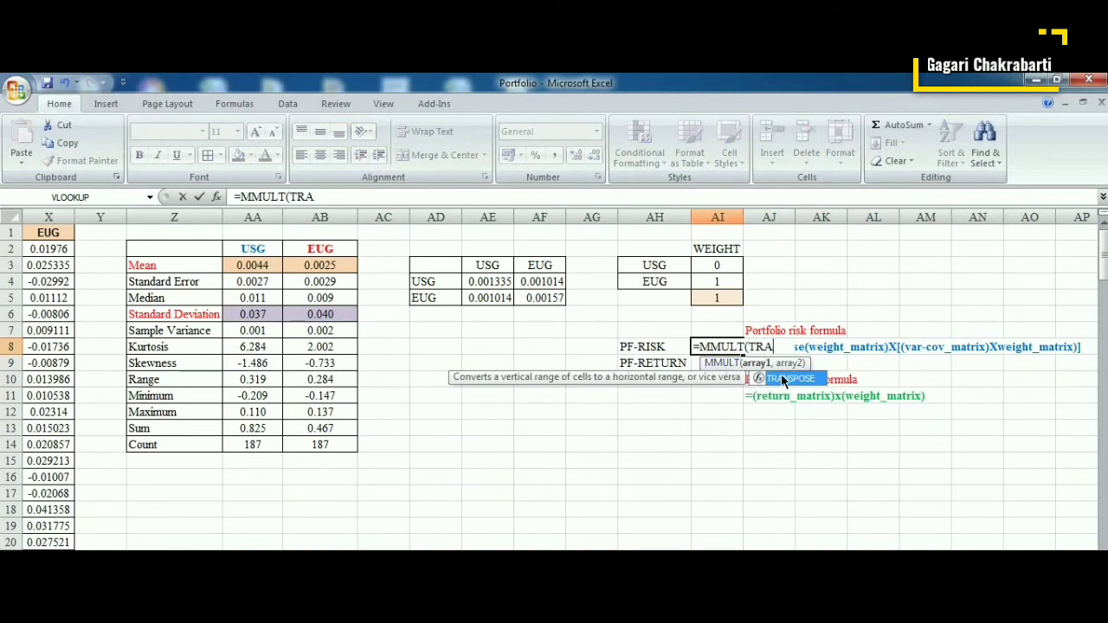
{"action": "double_click", "coordinate": [784, 381]}
{"action": "left_click_drag", "start_coordinate": [717, 265], "coordinate": [717, 282]}
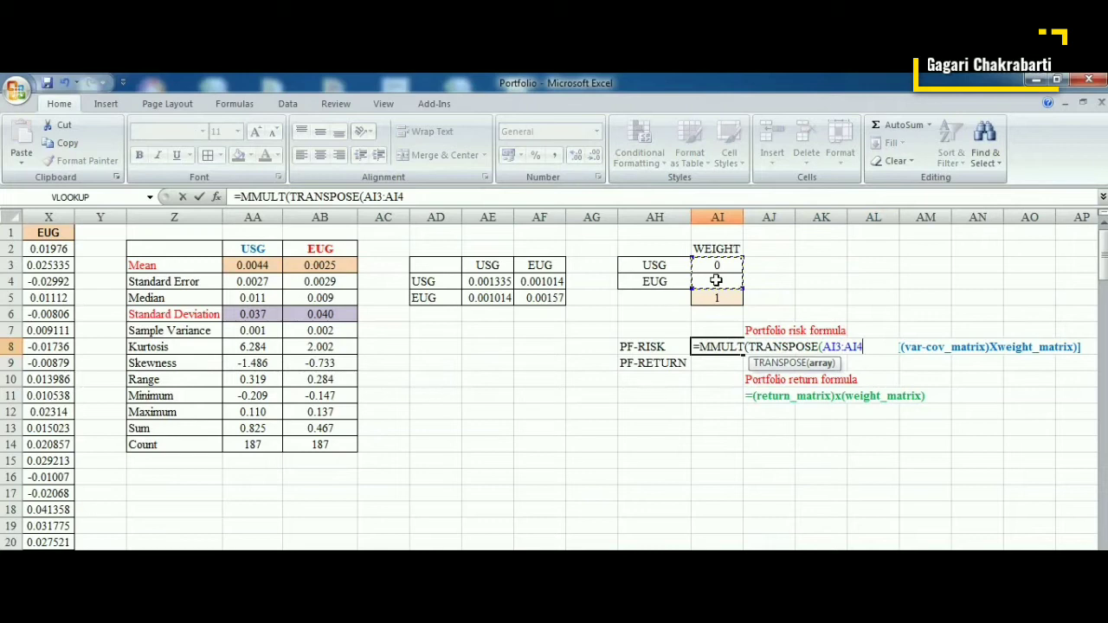
{"action": "type", "text": "),MM"}
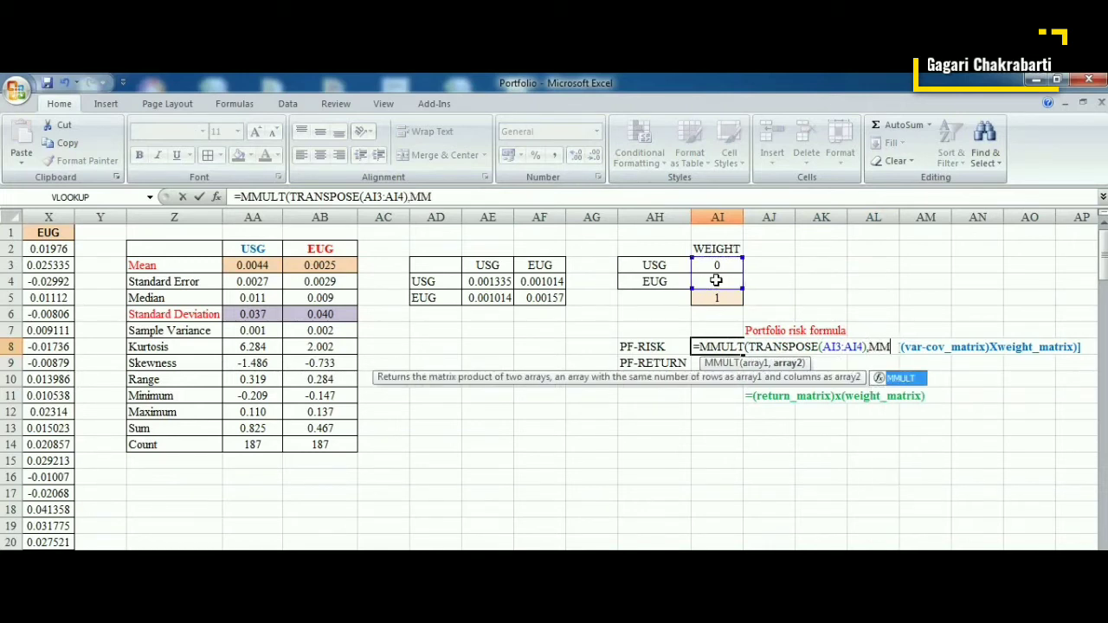
{"action": "double_click", "coordinate": [905, 380]}
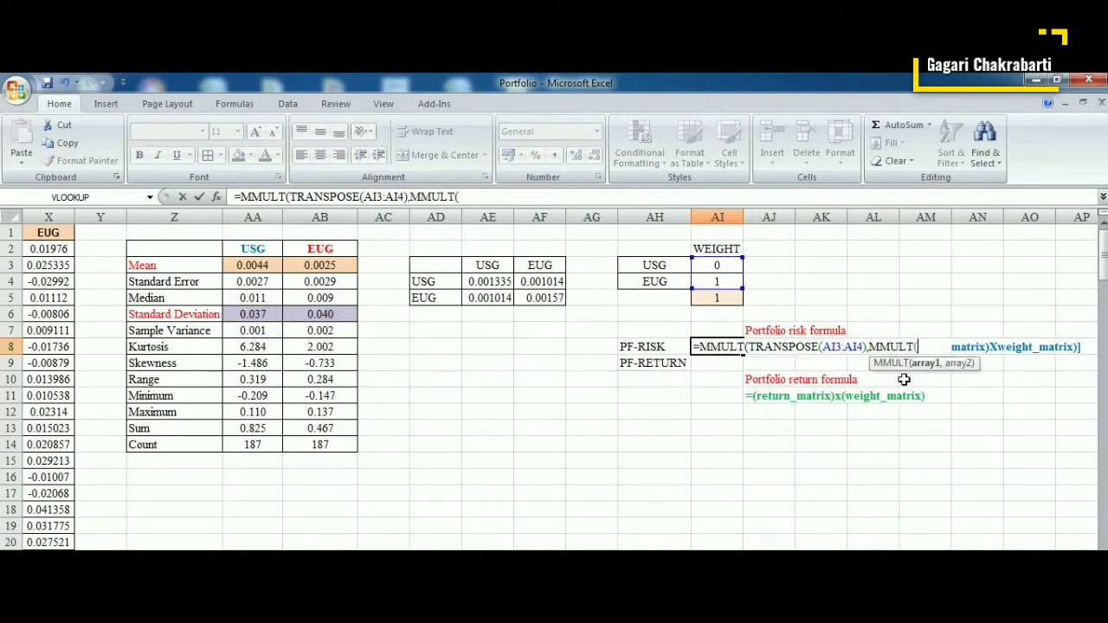
{"action": "mouse_move", "coordinate": [492, 282]}
{"action": "left_mouse_down"}
{"action": "mouse_move", "coordinate": [489, 298]}
{"action": "mouse_move", "coordinate": [532, 296]}
{"action": "left_mouse_up"}
{"action": "type", "text": ","}
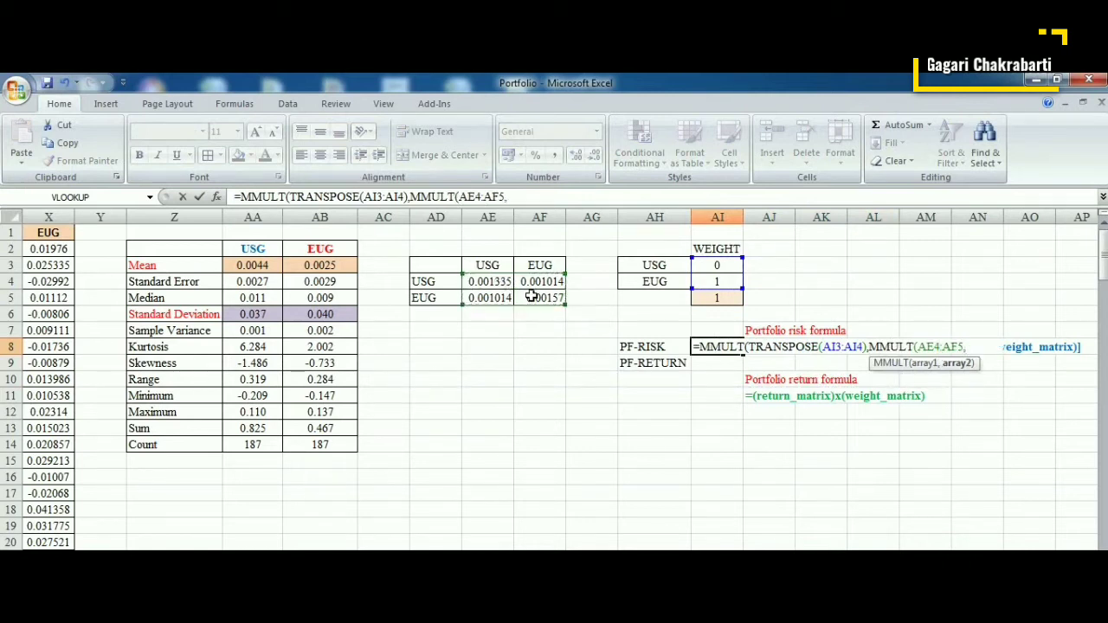
{"action": "left_click_drag", "start_coordinate": [706, 265], "coordinate": [707, 278]}
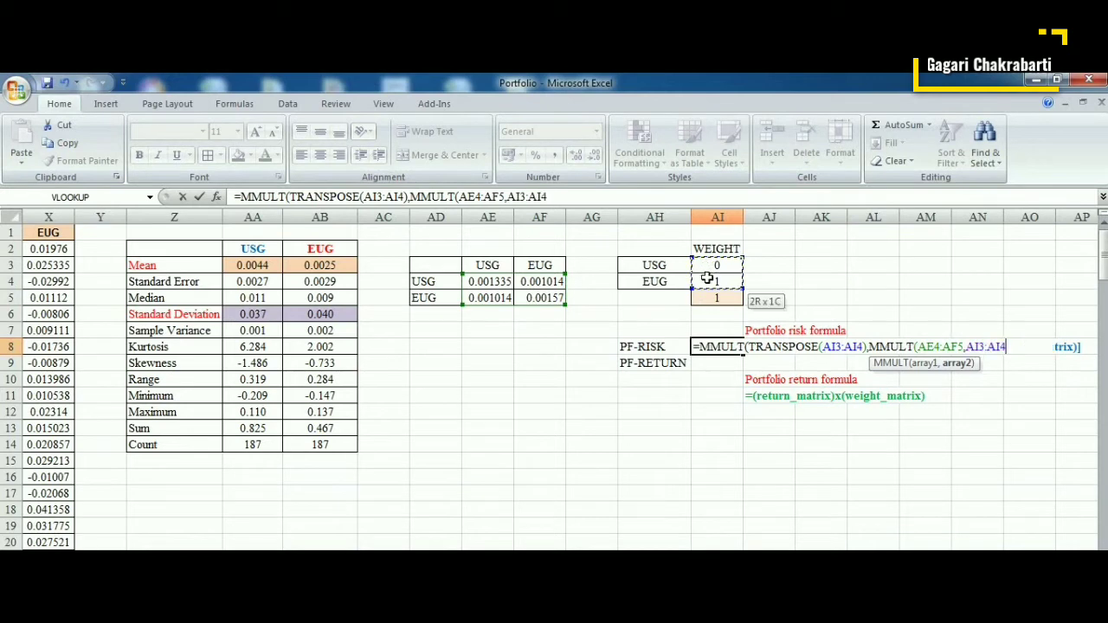
{"action": "type", "text": "))"}
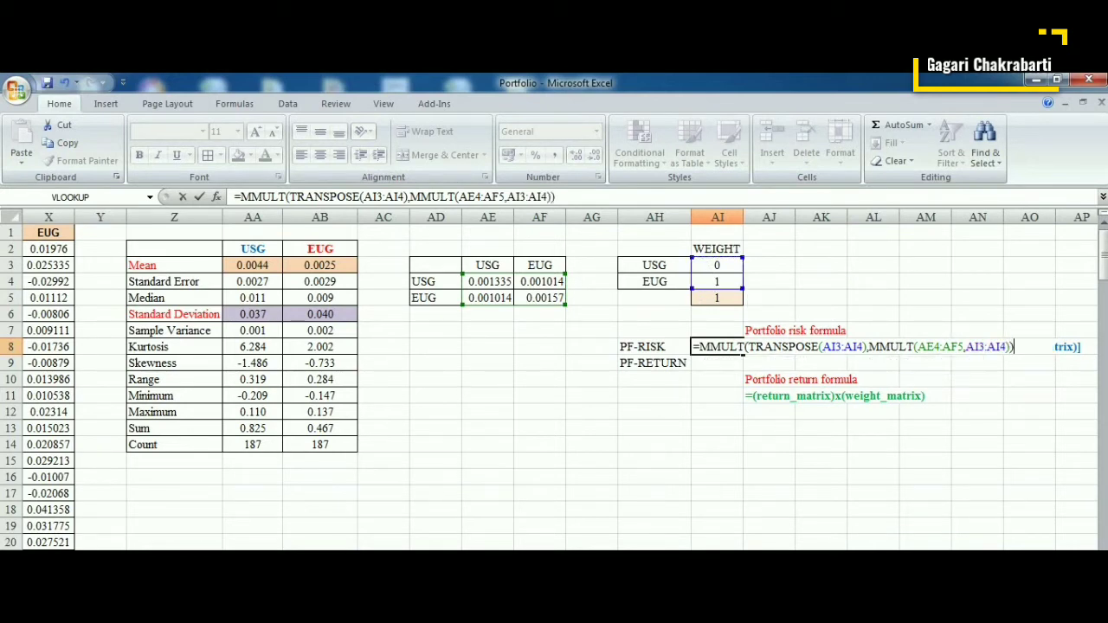
{"action": "key", "text": "ctrl+shift+Return"}
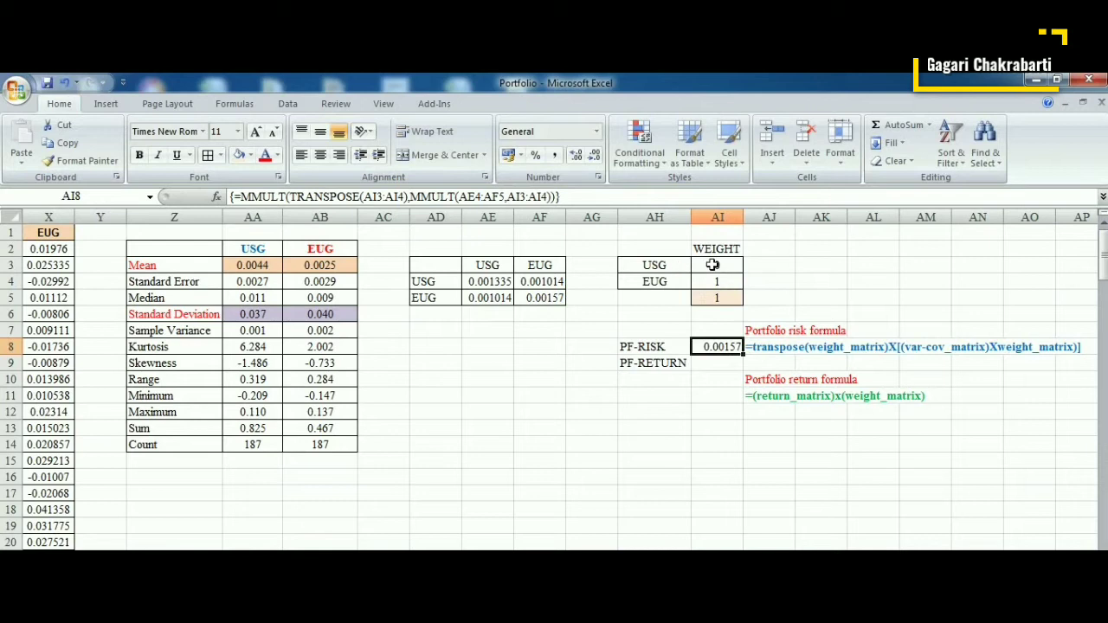
{"action": "left_click", "coordinate": [709, 367]}
Array-enter =MMULT(W2:X188,AI3:AI4) in AI9, giving portfolio return 0.01976.
{"action": "type", "text": "="}
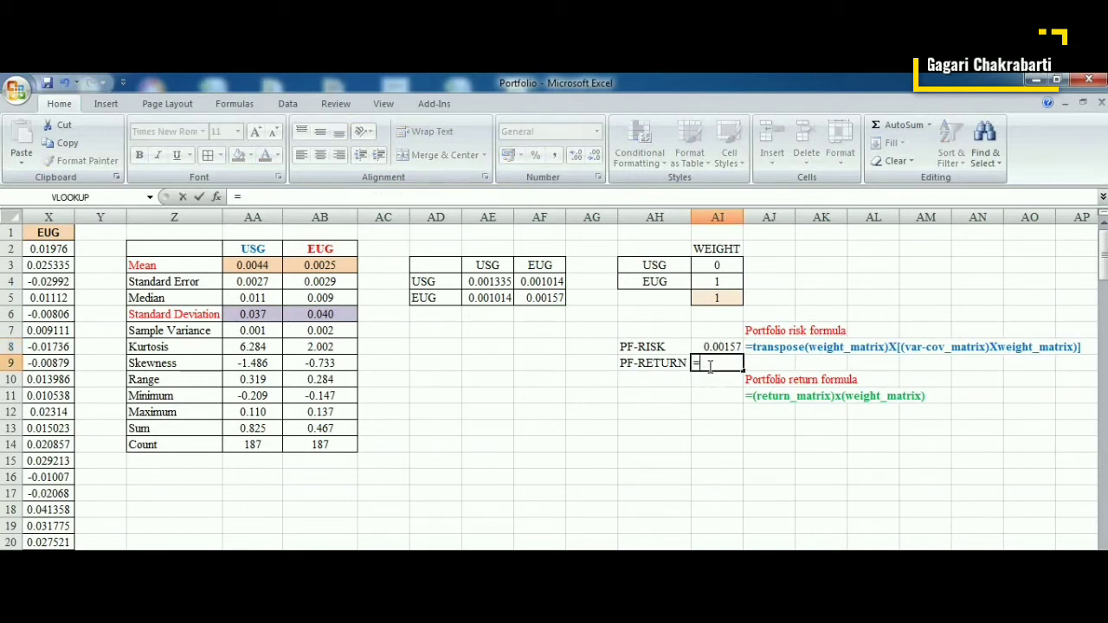
{"action": "type", "text": "MM"}
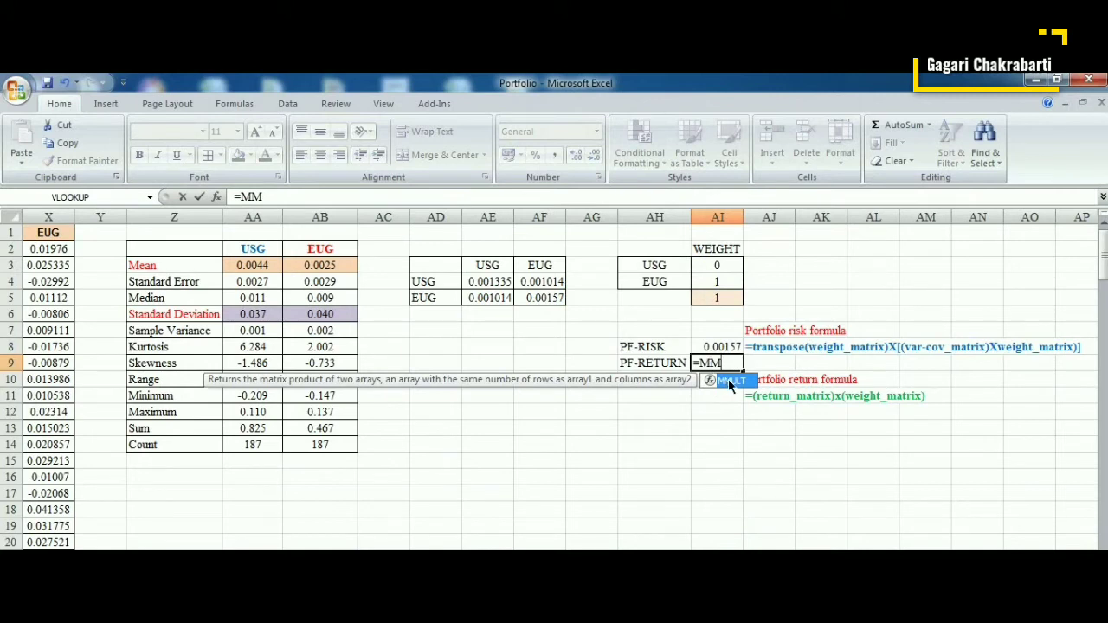
{"action": "double_click", "coordinate": [729, 382]}
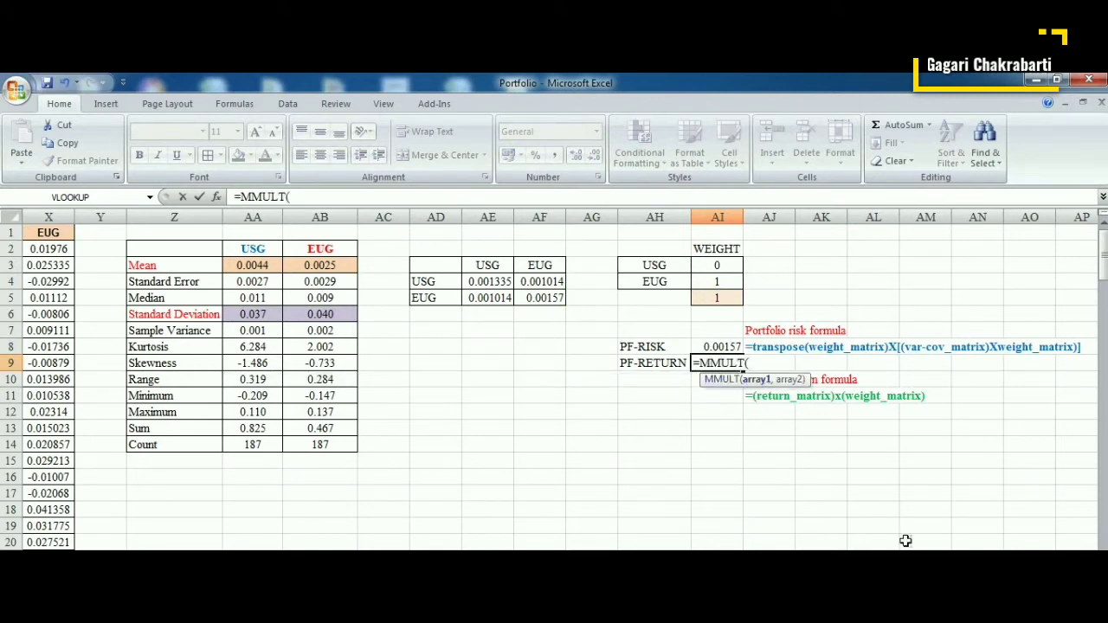
{"action": "scroll", "coordinate": [560, 379], "scroll_direction": "left", "scroll_amount": 2}
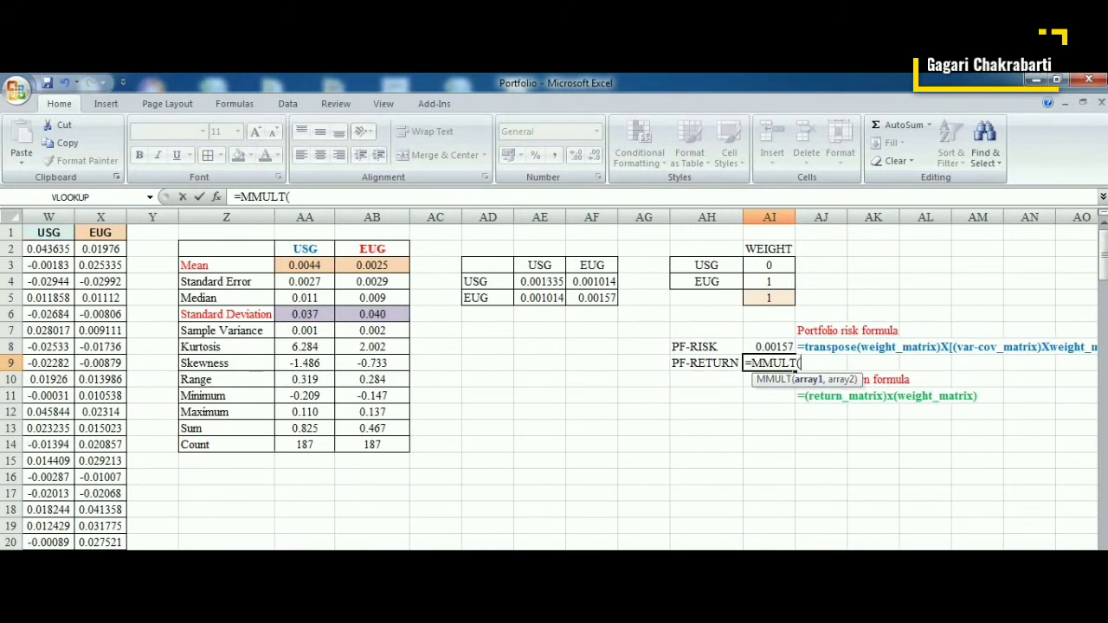
{"action": "left_click_drag", "start_coordinate": [97, 249], "coordinate": [130, 381]}
{"action": "left_click", "coordinate": [332, 199]}
{"action": "key", "text": "BackSpace"}
{"action": "type", "text": "88"}
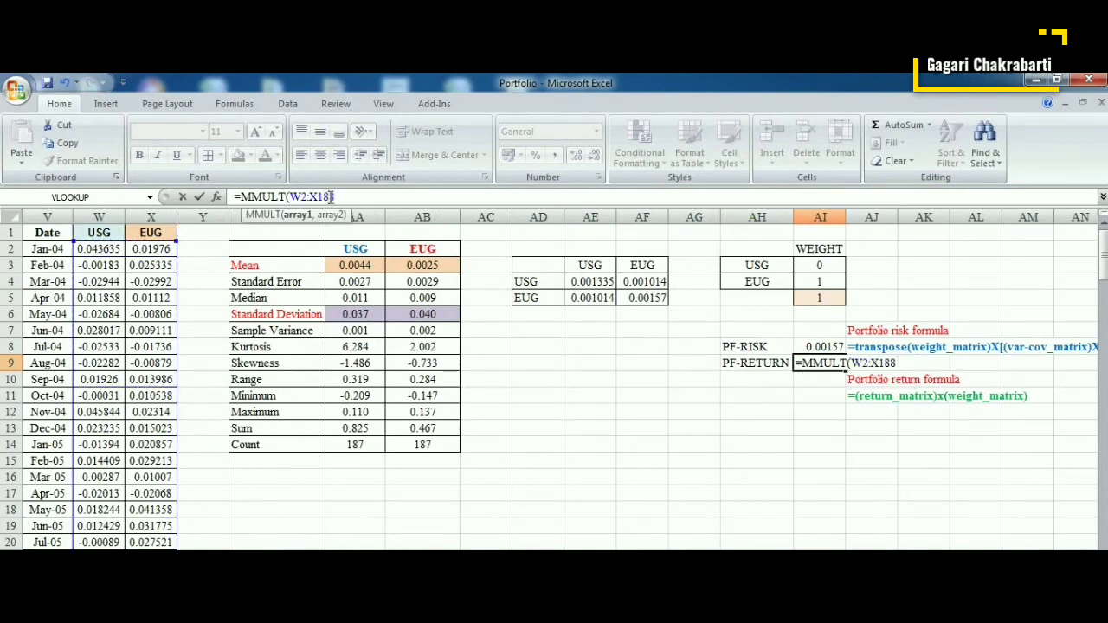
{"action": "type", "text": ","}
{"action": "left_click_drag", "start_coordinate": [815, 268], "coordinate": [816, 280]}
{"action": "type", "text": ")"}
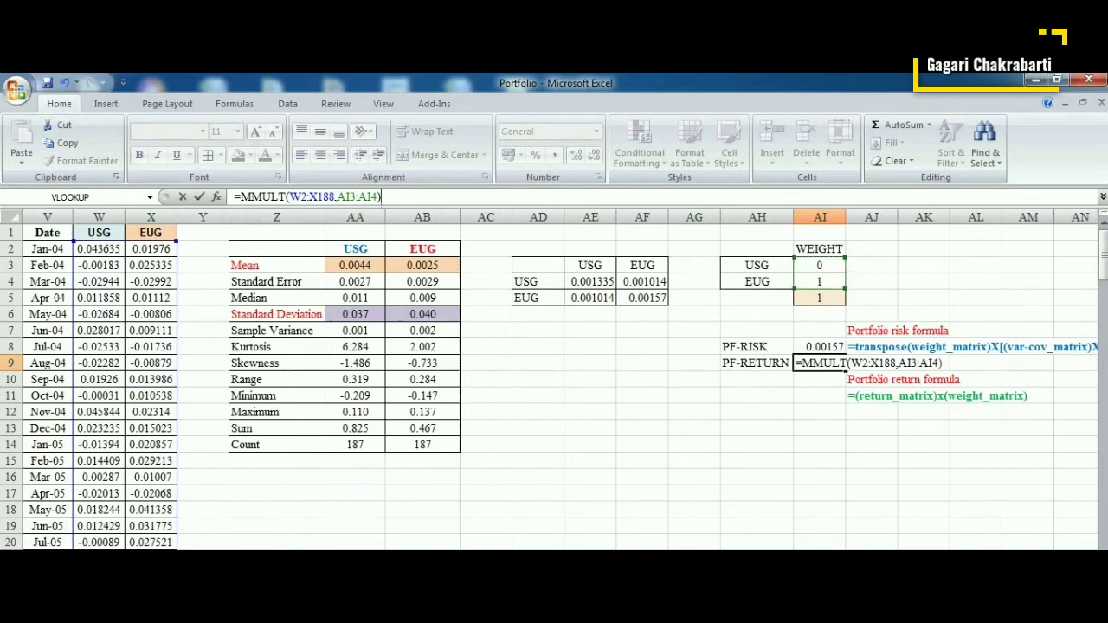
{"action": "key", "text": "ctrl+shift+Return"}
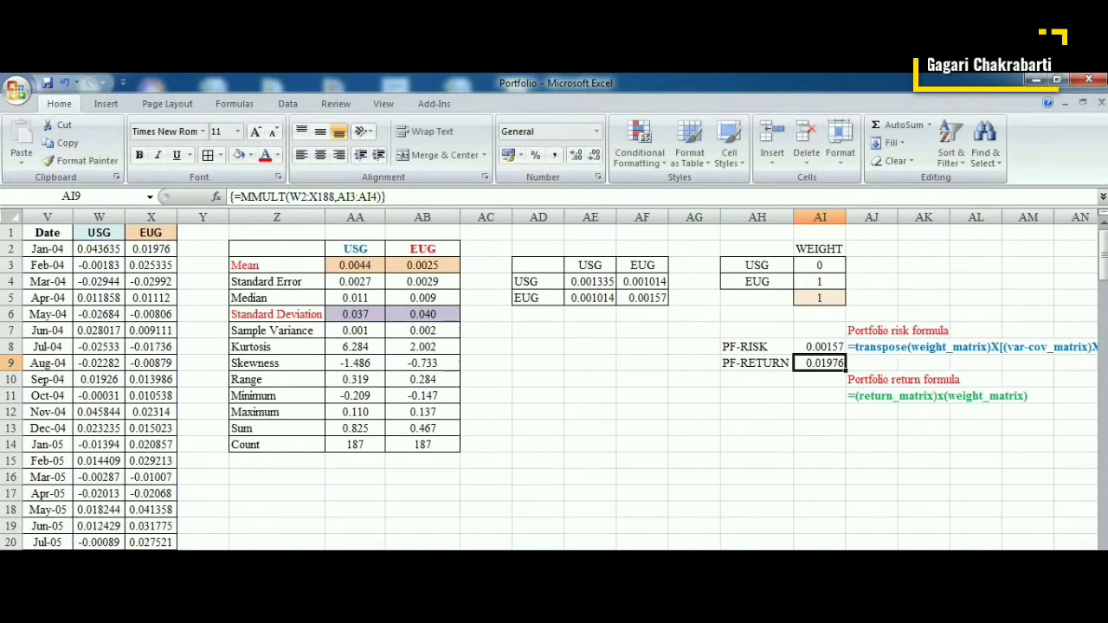
{"action": "scroll", "coordinate": [560, 379], "scroll_direction": "right", "scroll_amount": 5}
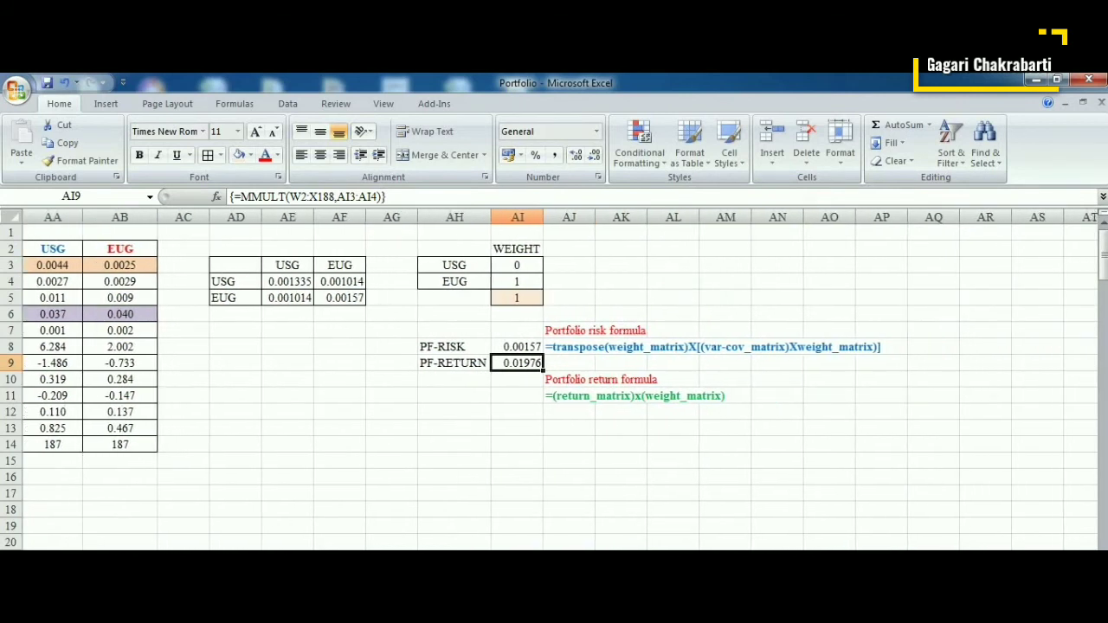
Delete columns AJ:AK holding the formula notes, keeping PF-RISK 0.00157 and PF-RETURN 0.01976.
{"action": "left_click", "coordinate": [476, 410]}
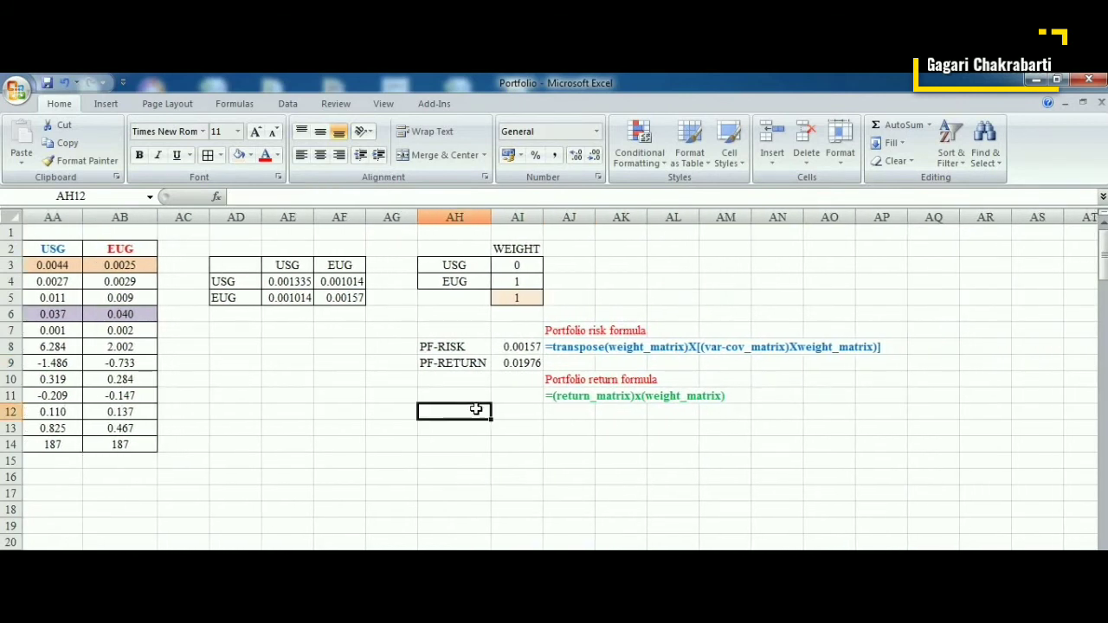
{"action": "left_click", "coordinate": [518, 345]}
{"action": "left_click", "coordinate": [518, 363]}
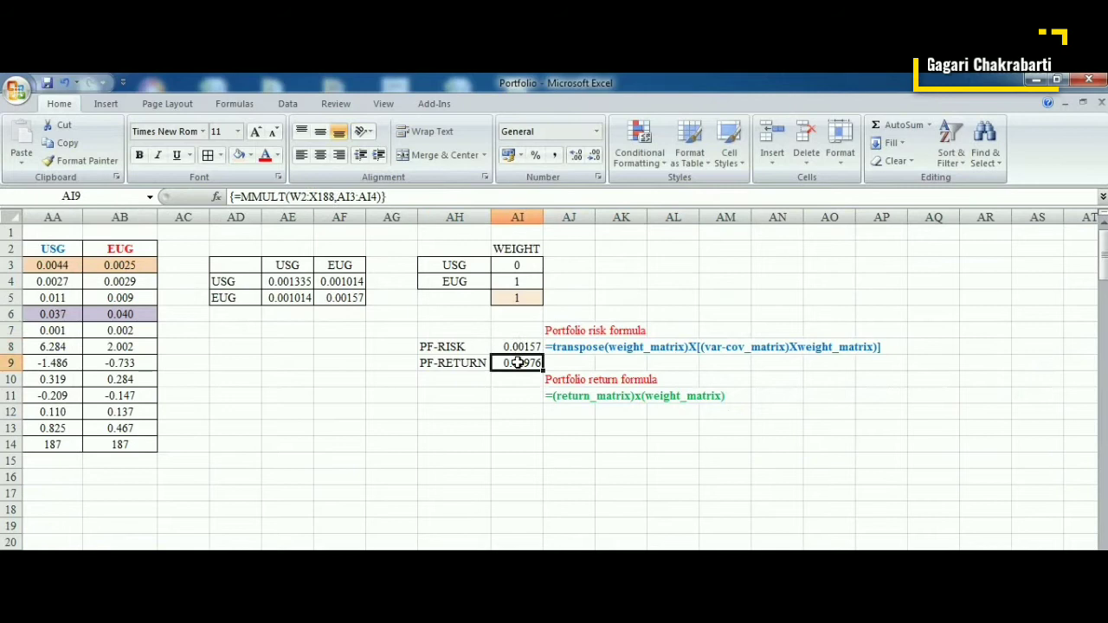
{"action": "left_click", "coordinate": [525, 265]}
{"action": "left_click", "coordinate": [522, 282]}
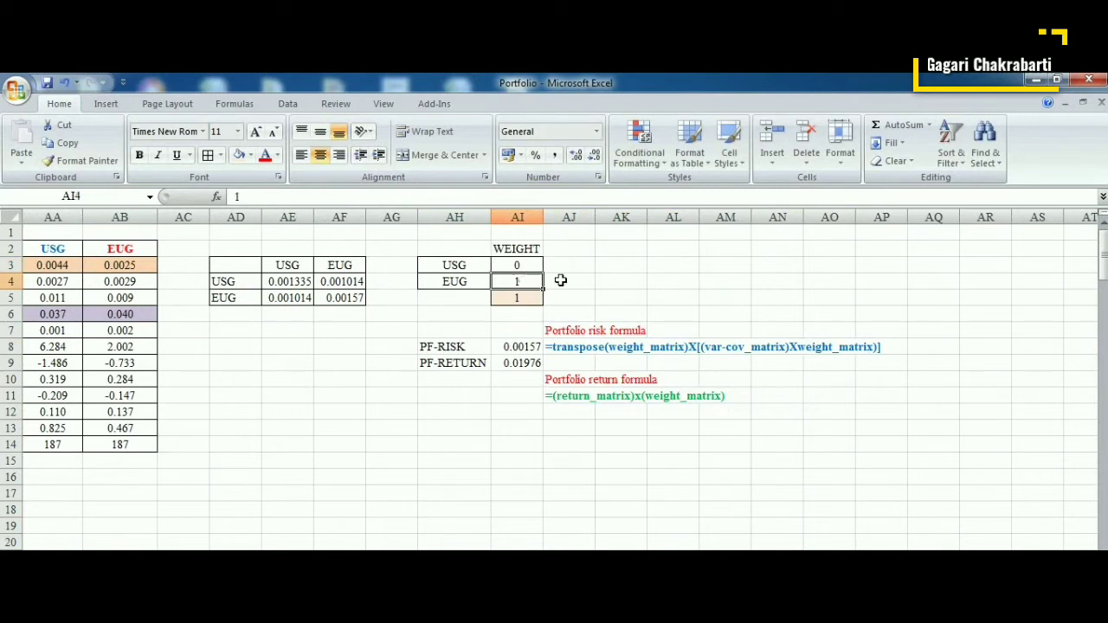
{"action": "left_click_drag", "start_coordinate": [570, 212], "coordinate": [615, 216]}
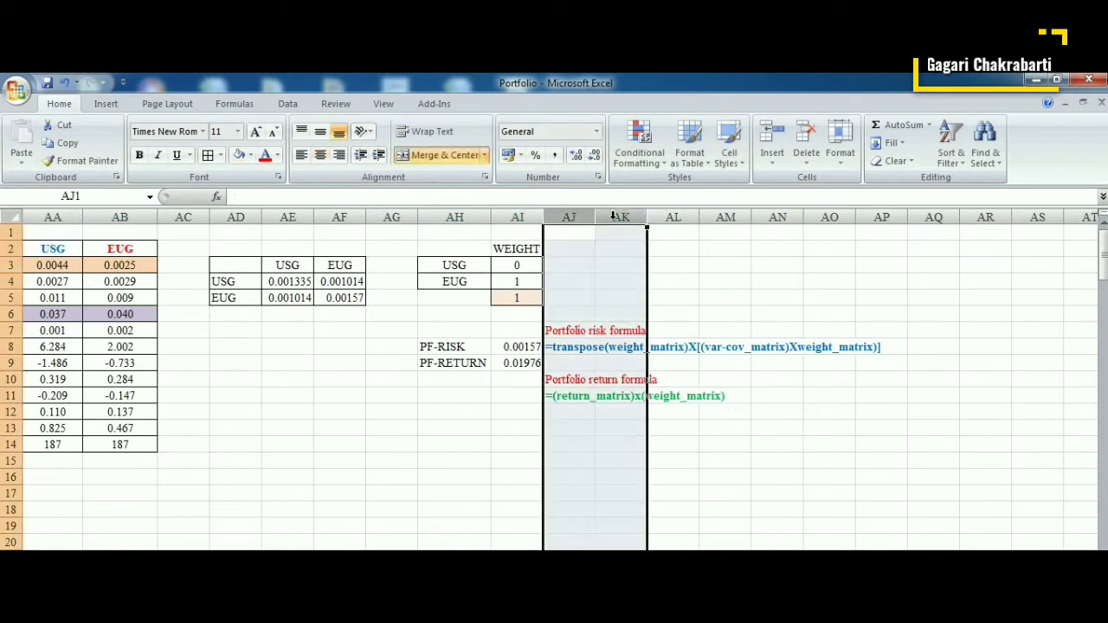
{"action": "right_click", "coordinate": [614, 216]}
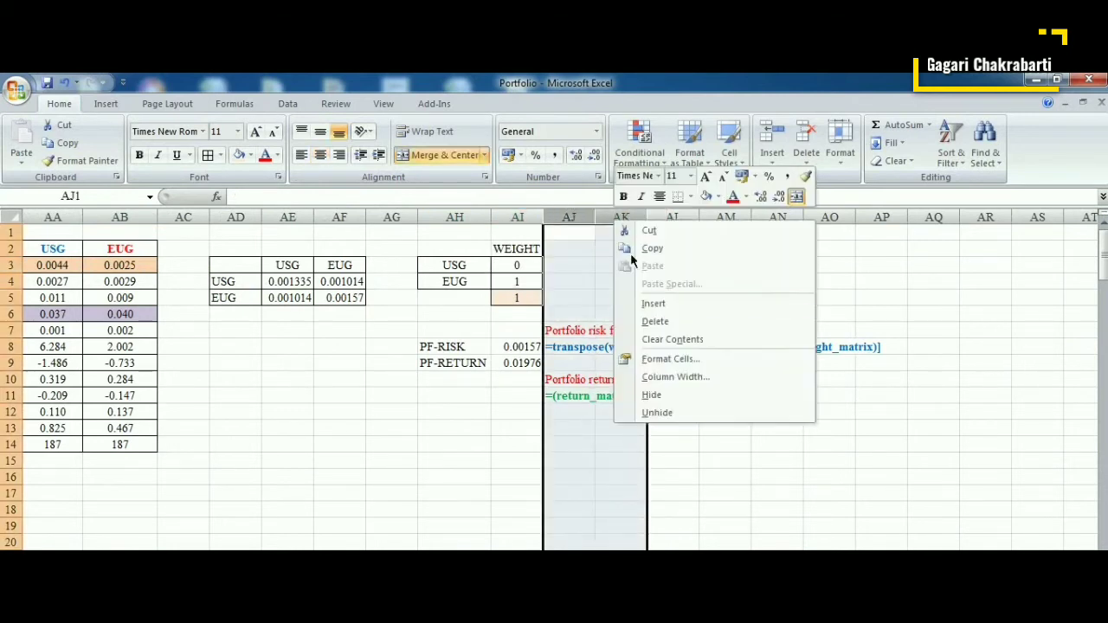
{"action": "left_click", "coordinate": [641, 318]}
{"action": "left_click", "coordinate": [589, 424]}
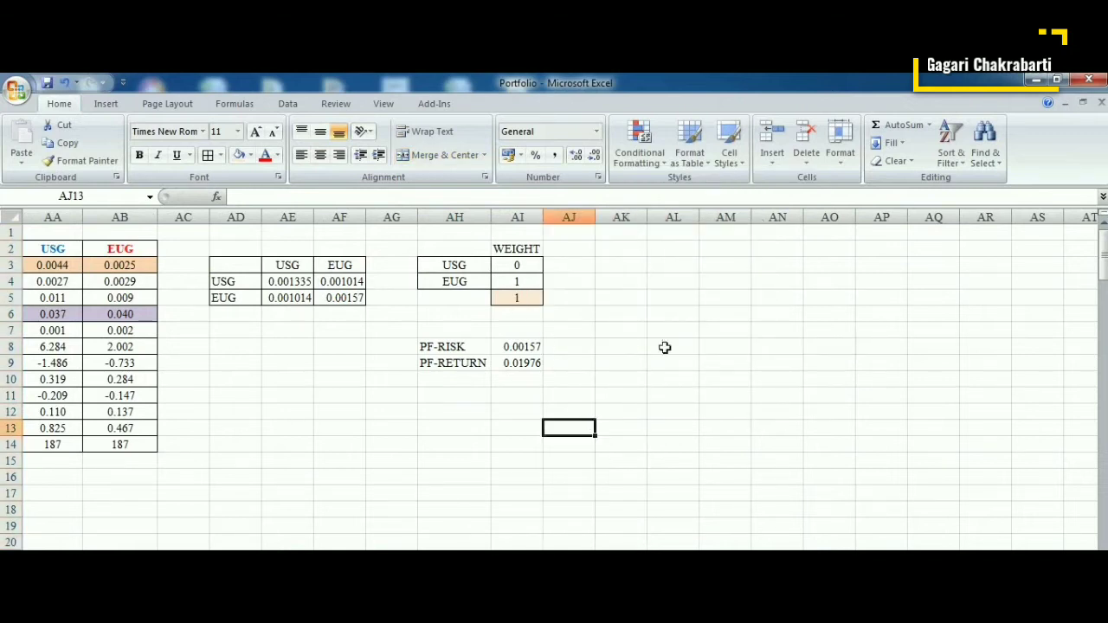
{"action": "scroll", "coordinate": [581, 315], "scroll_direction": "right", "scroll_amount": 2}
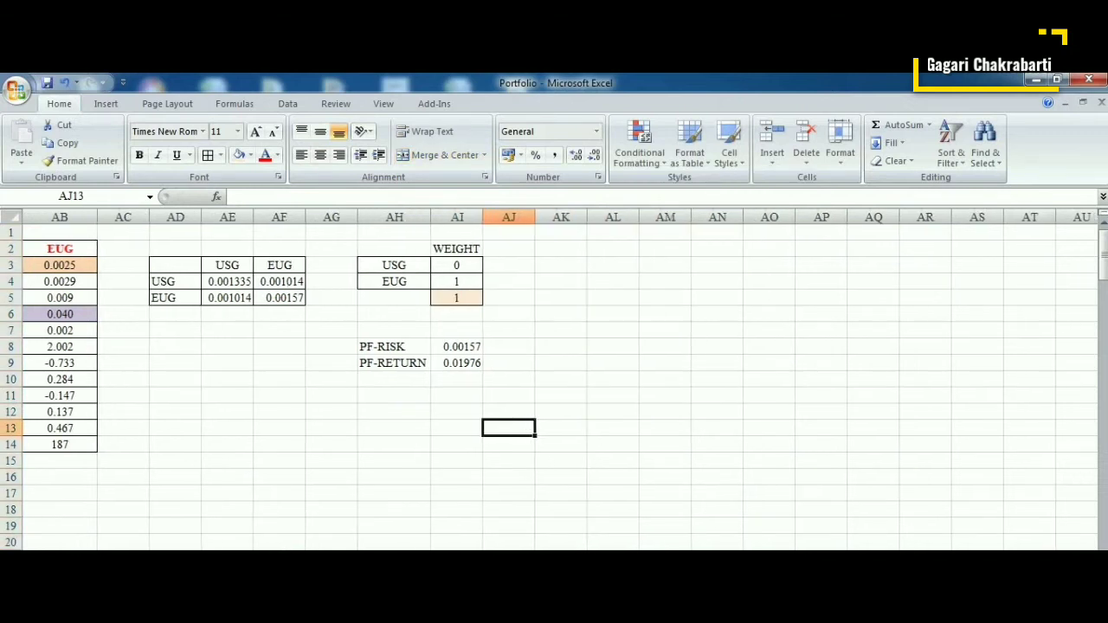
Copy the USG label from AH3 into AL5.
{"action": "left_click", "coordinate": [331, 265]}
{"action": "left_click", "coordinate": [331, 280]}
{"action": "left_click", "coordinate": [327, 266]}
{"action": "key", "text": "ctrl+c"}
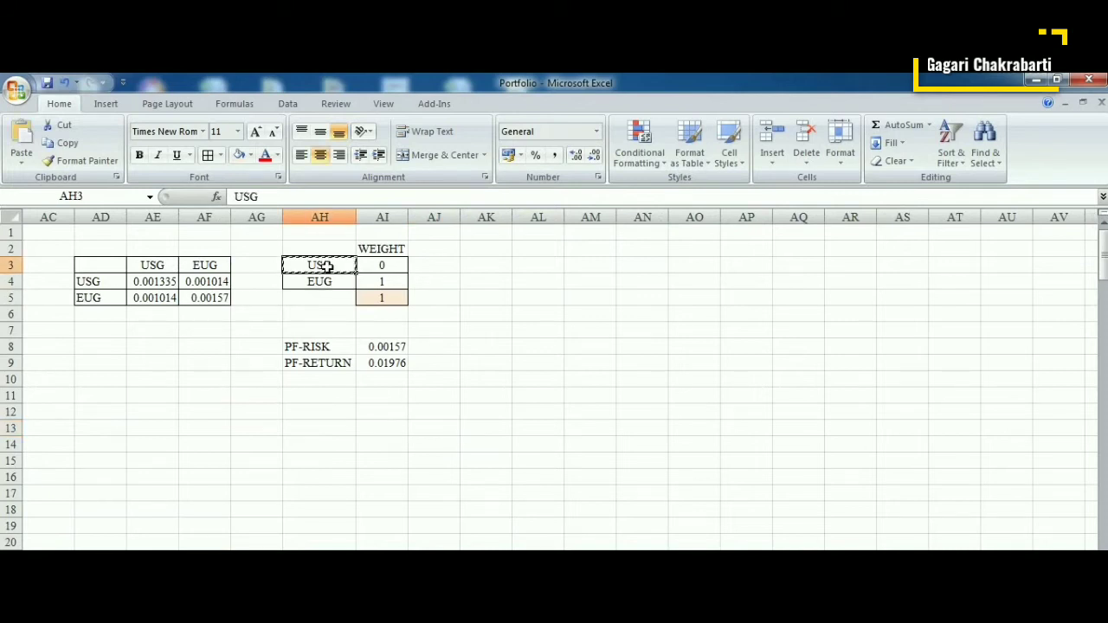
{"action": "left_click", "coordinate": [540, 299]}
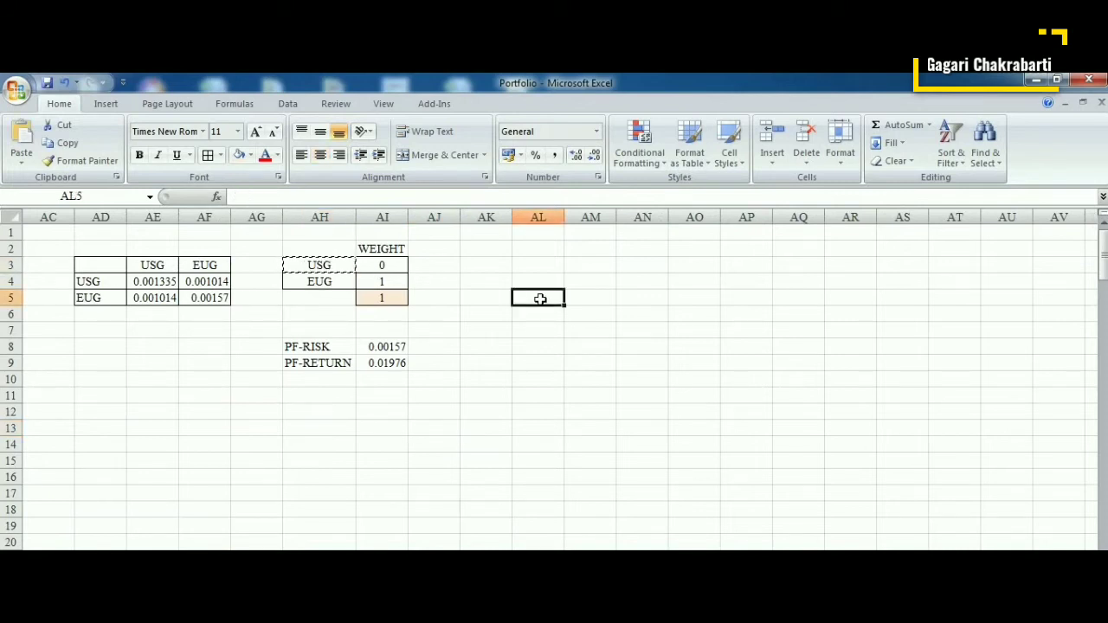
{"action": "key", "text": "ctrl+v"}
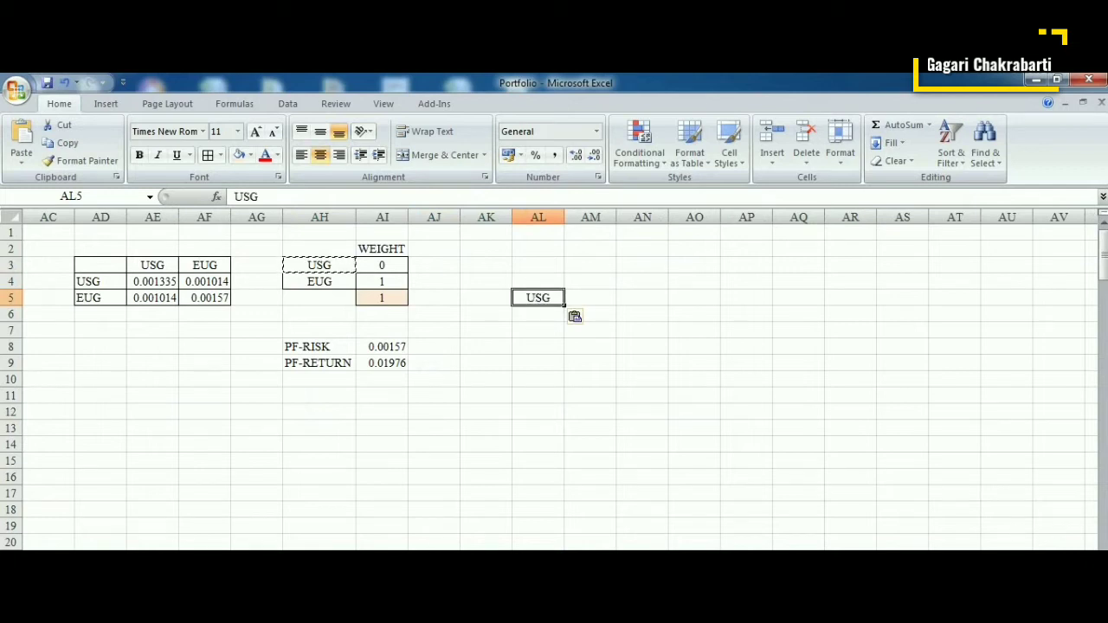
Fill weights 0 to 1 in 0.1 steps across AL6:AV6 and centre them.
{"action": "scroll", "coordinate": [537, 314], "scroll_direction": "right", "scroll_amount": 1}
{"action": "left_click", "coordinate": [493, 313]}
{"action": "key", "text": "Escape"}
{"action": "type", "text": "0"}
{"action": "left_click", "coordinate": [532, 312]}
{"action": "type", "text": "0.1"}
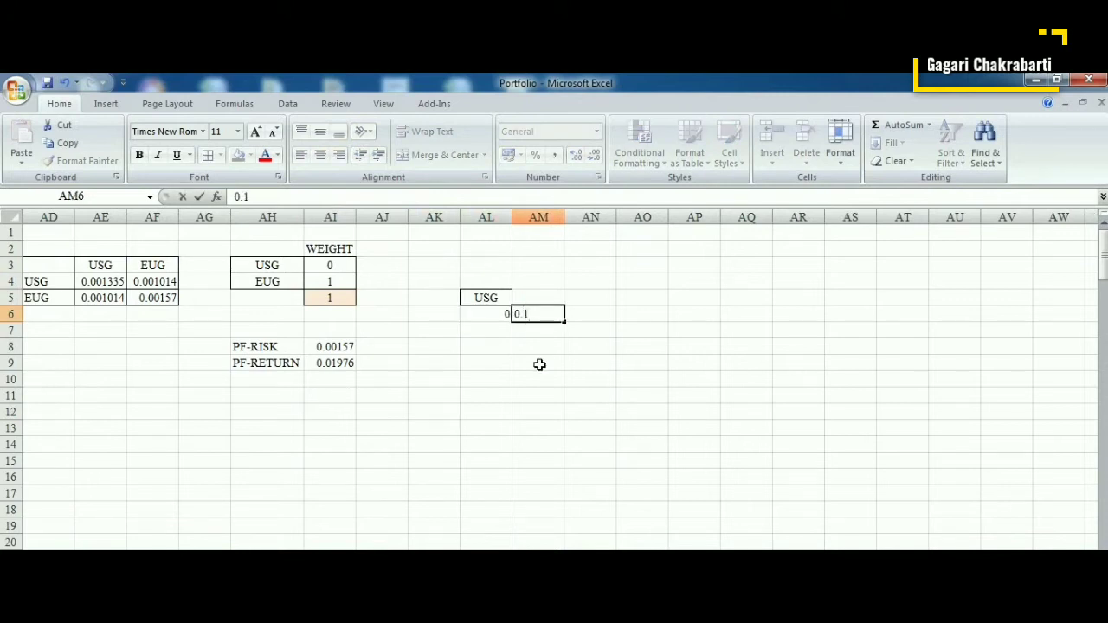
{"action": "left_click", "coordinate": [538, 363]}
{"action": "left_click_drag", "start_coordinate": [498, 317], "coordinate": [1034, 321]}
{"action": "left_click", "coordinate": [853, 358]}
{"action": "left_click_drag", "start_coordinate": [495, 314], "coordinate": [1004, 313]}
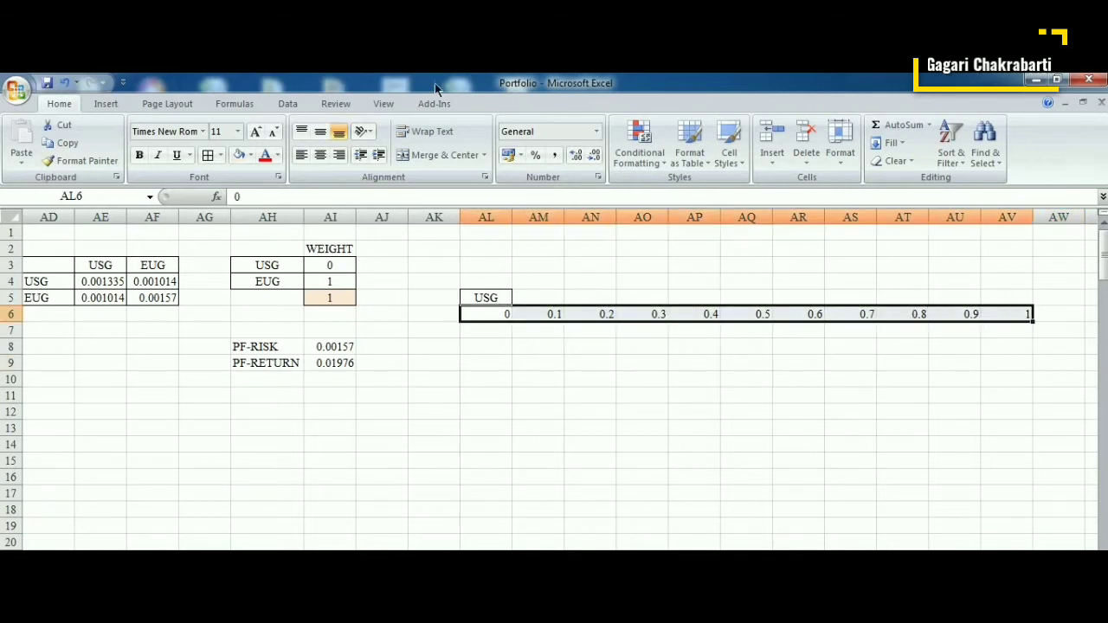
{"action": "left_click", "coordinate": [321, 155]}
Shade AL5 orange and paste the row 6 weights transposed down column AK from AK7.
{"action": "left_click", "coordinate": [467, 374]}
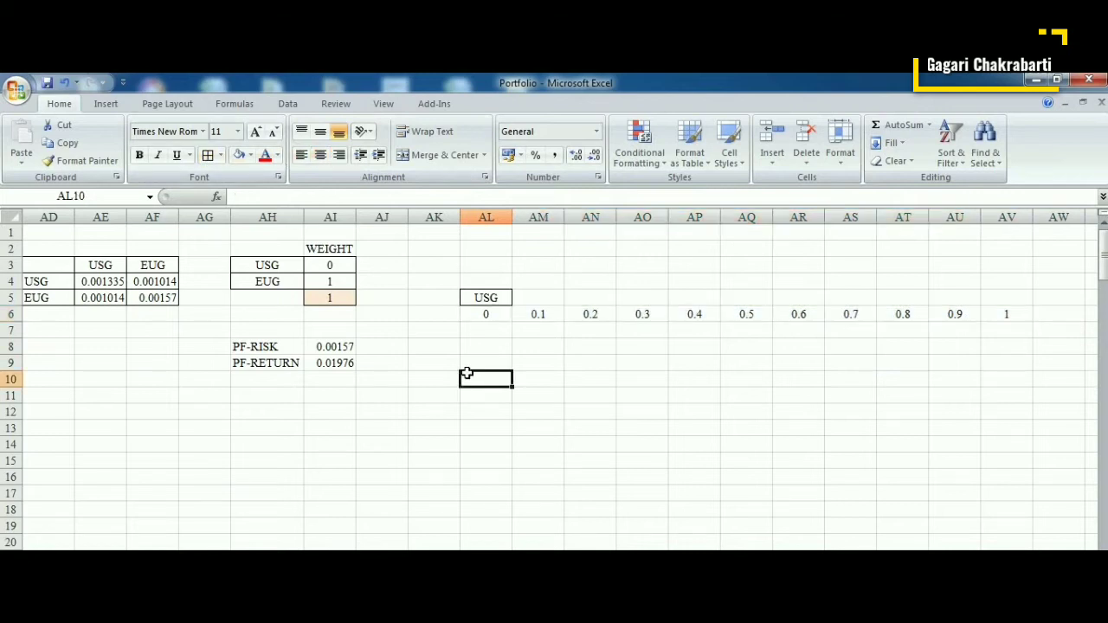
{"action": "left_click", "coordinate": [495, 297]}
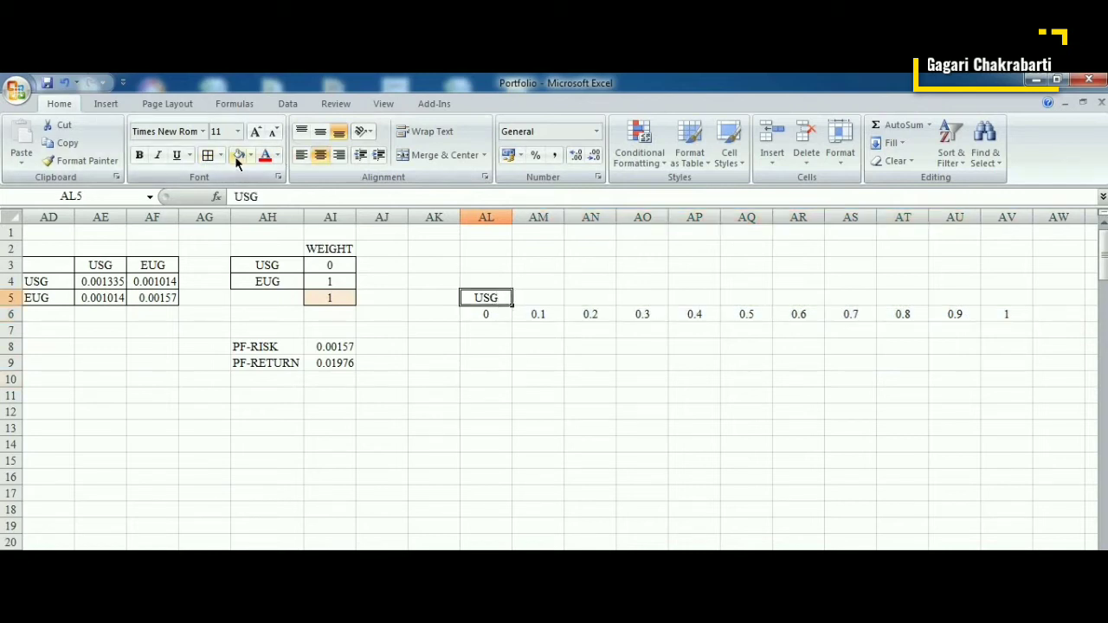
{"action": "left_click", "coordinate": [455, 365]}
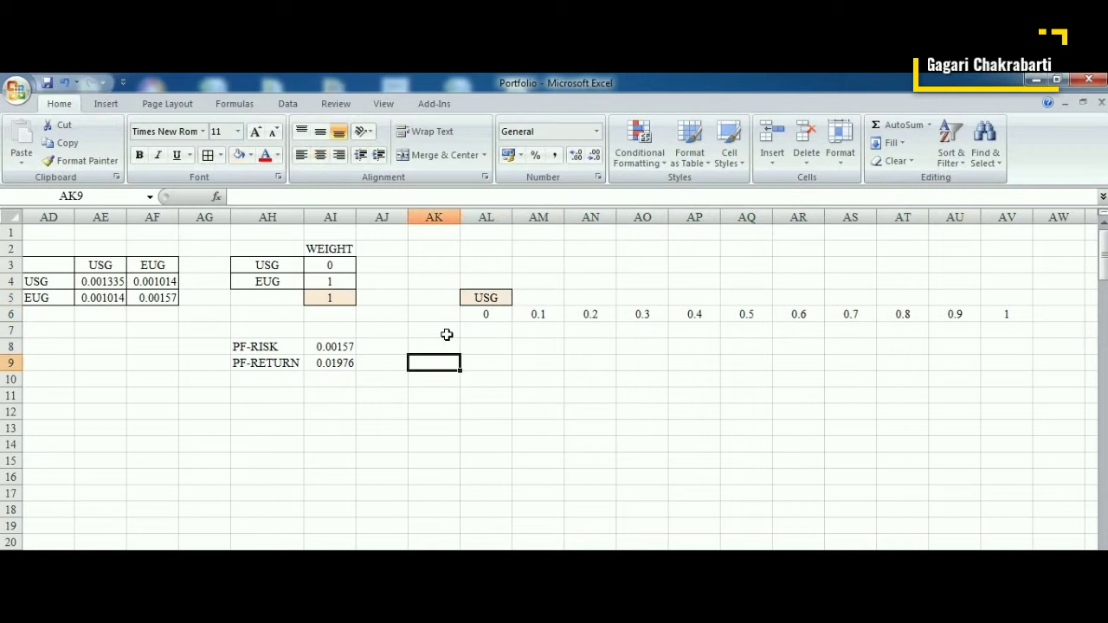
{"action": "left_click", "coordinate": [447, 334]}
{"action": "left_click_drag", "start_coordinate": [487, 316], "coordinate": [985, 314]}
{"action": "key", "text": "ctrl+c"}
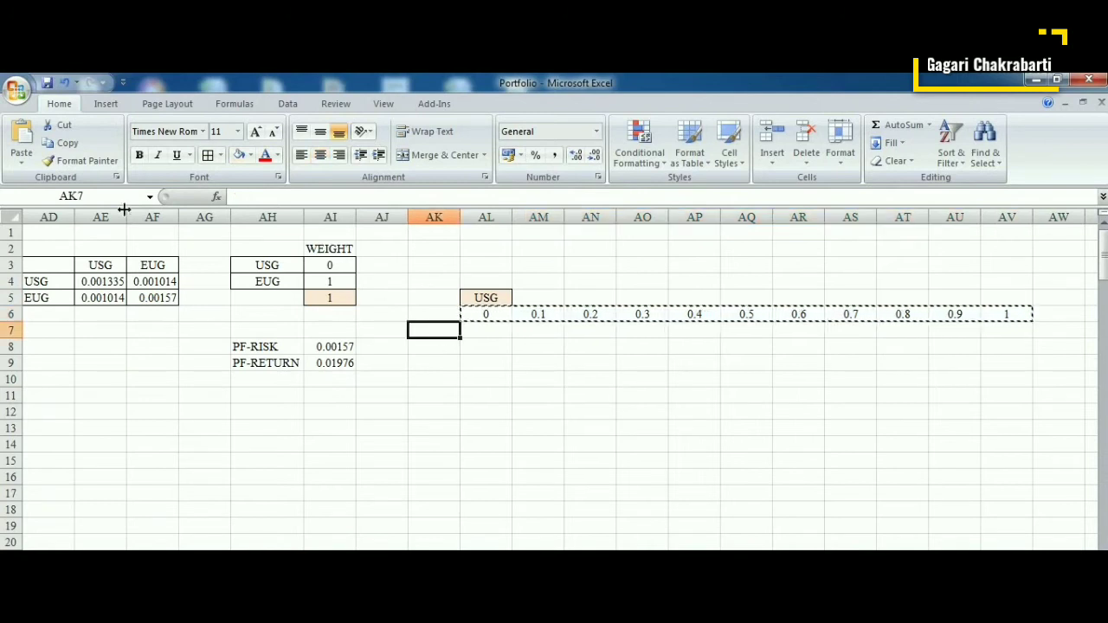
{"action": "left_click", "coordinate": [24, 161]}
{"action": "left_click", "coordinate": [50, 252]}
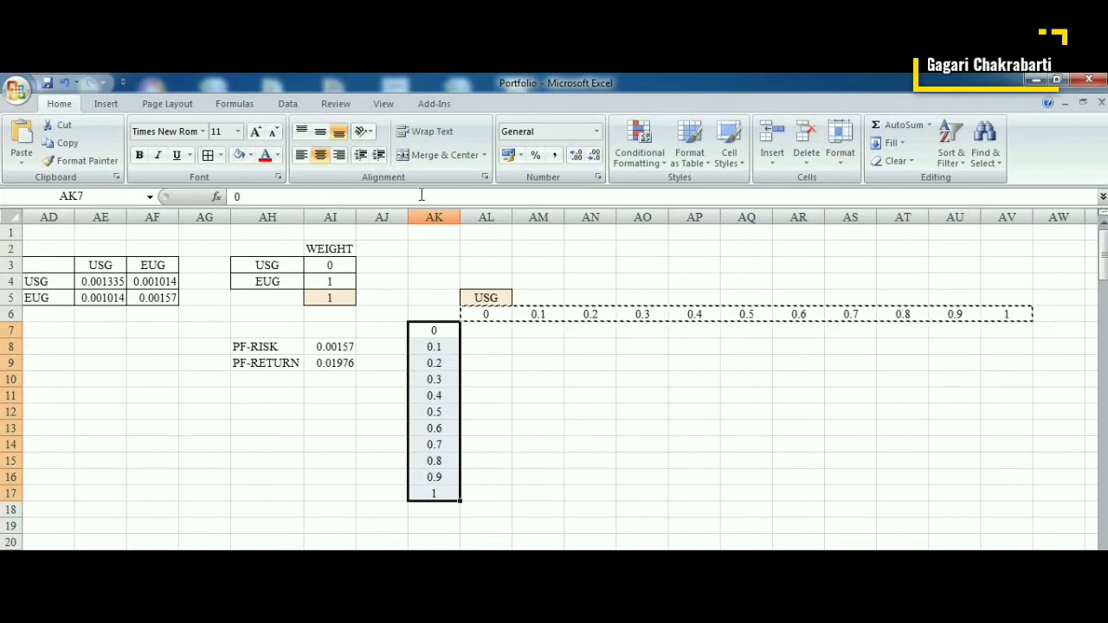
Sort the AK weights Z to A, current selection only, so they run 1 to 0.
{"action": "left_click", "coordinate": [291, 105]}
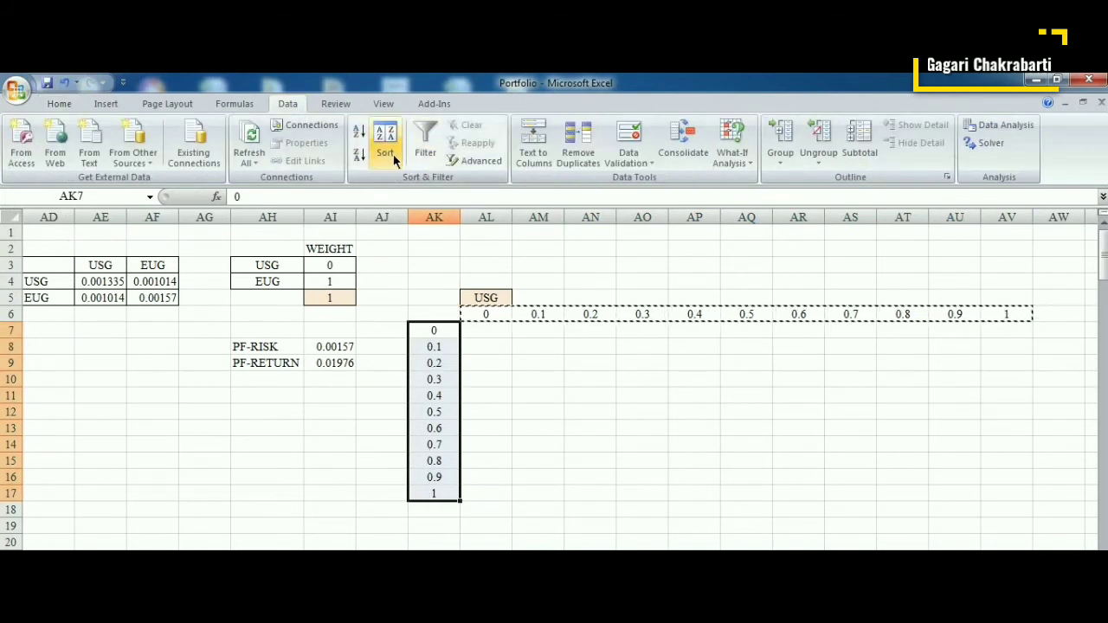
{"action": "left_click", "coordinate": [360, 157]}
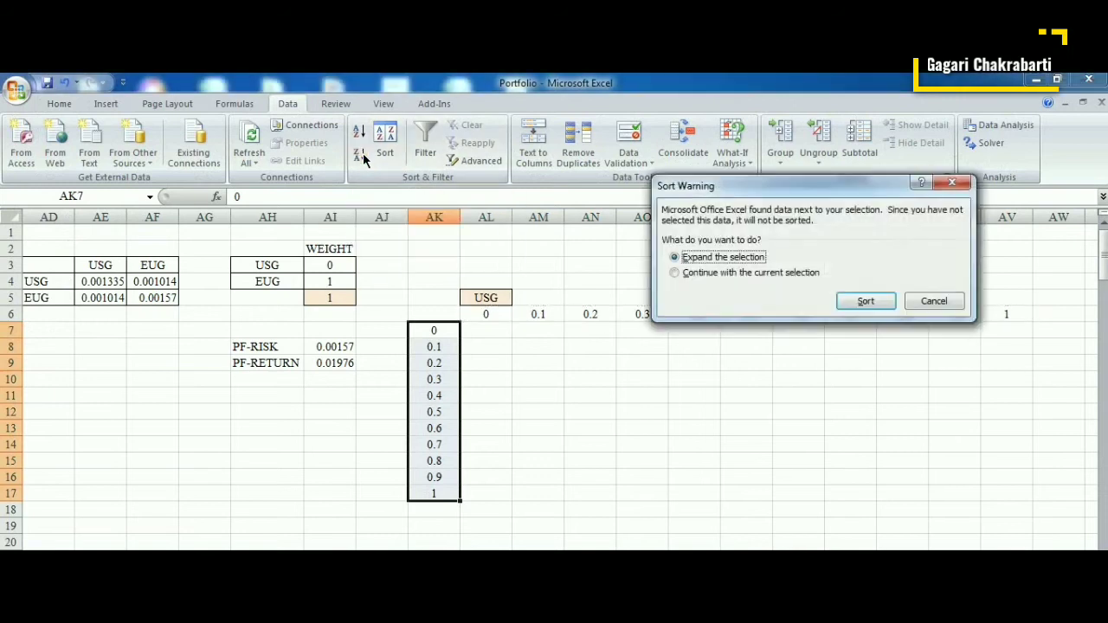
{"action": "left_click", "coordinate": [773, 273]}
{"action": "left_click", "coordinate": [860, 303]}
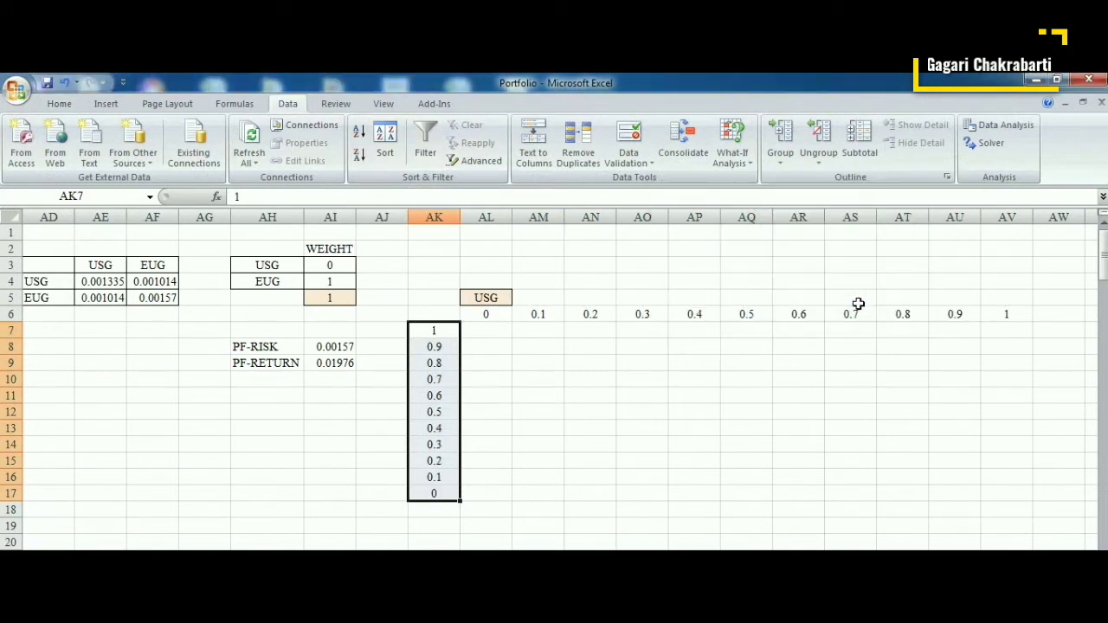
{"action": "left_click", "coordinate": [537, 478]}
{"action": "left_click", "coordinate": [288, 280]}
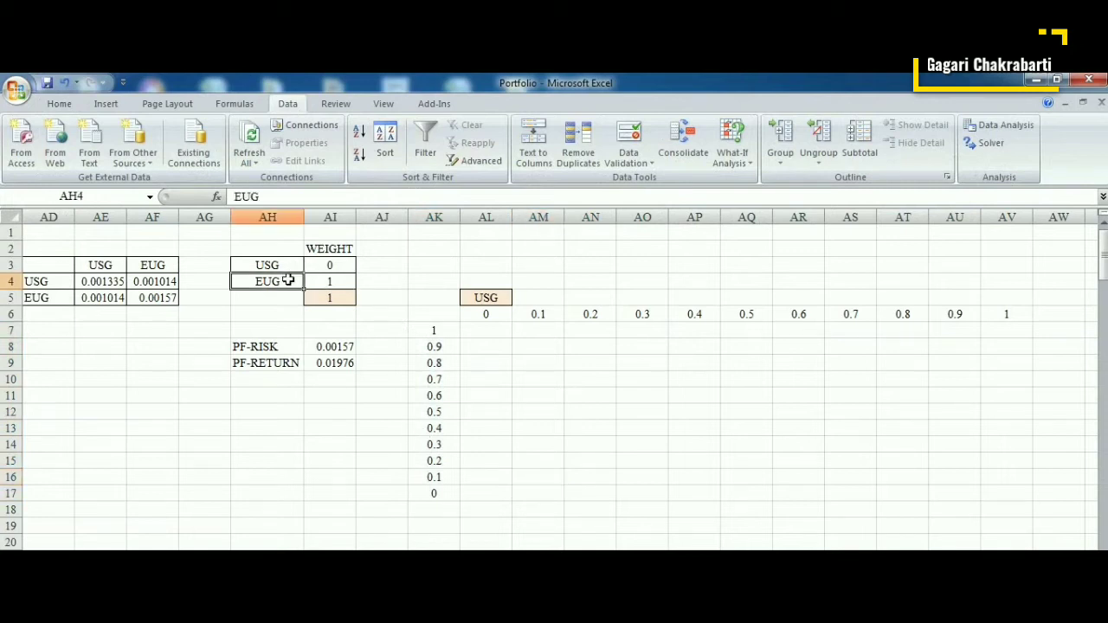
Paste the EUG label into AJ11 and give it a light fill.
{"action": "left_click", "coordinate": [394, 395]}
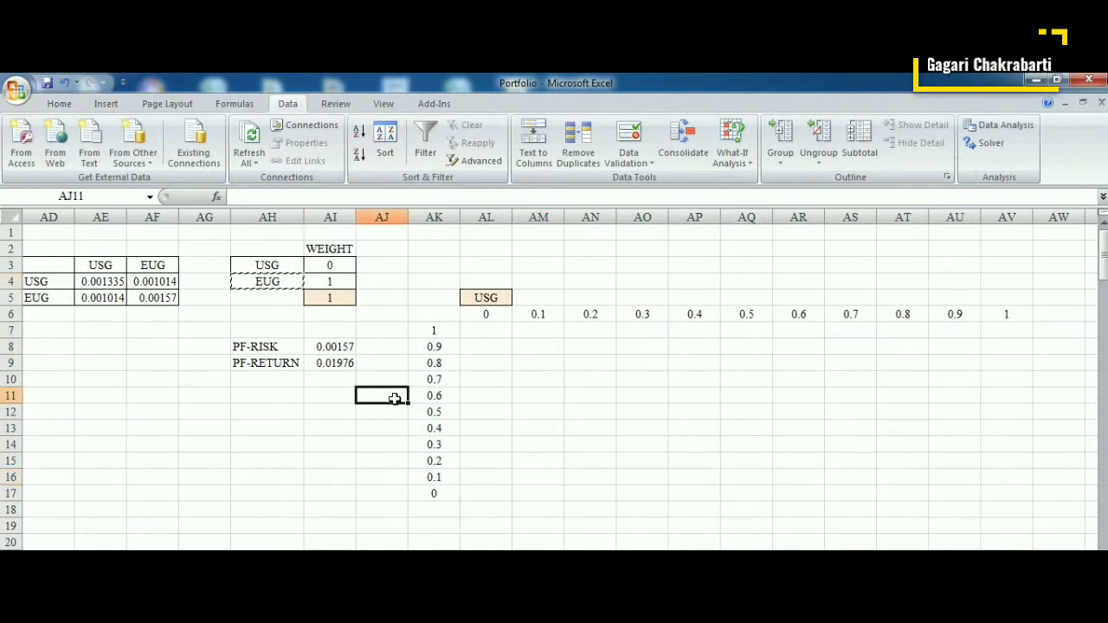
{"action": "key", "text": "ctrl+v"}
{"action": "left_click", "coordinate": [58, 103]}
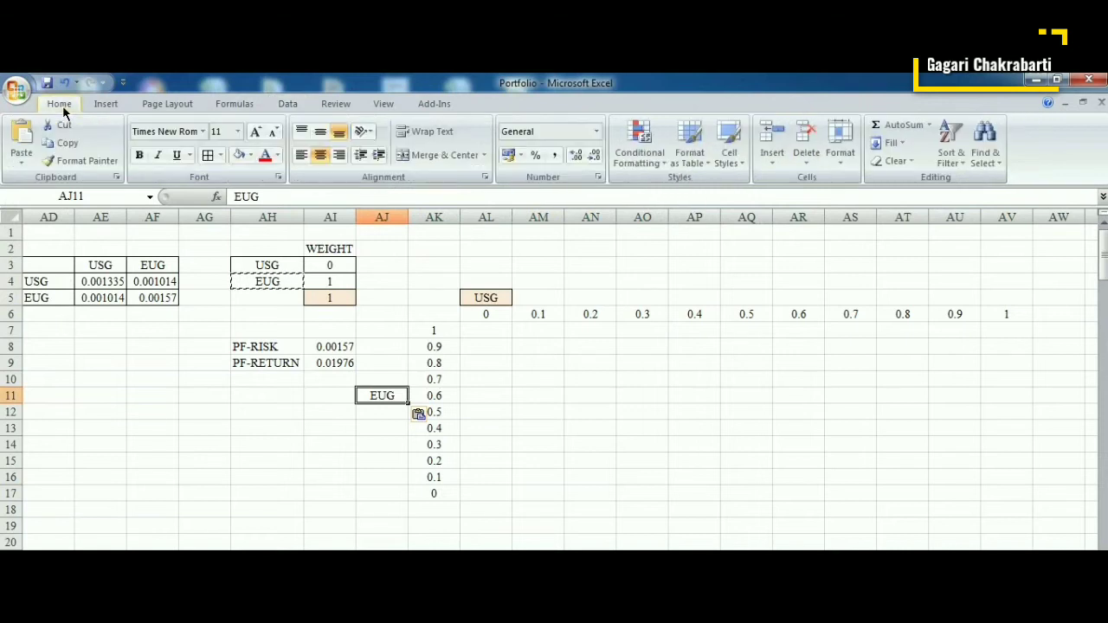
{"action": "left_click", "coordinate": [250, 156]}
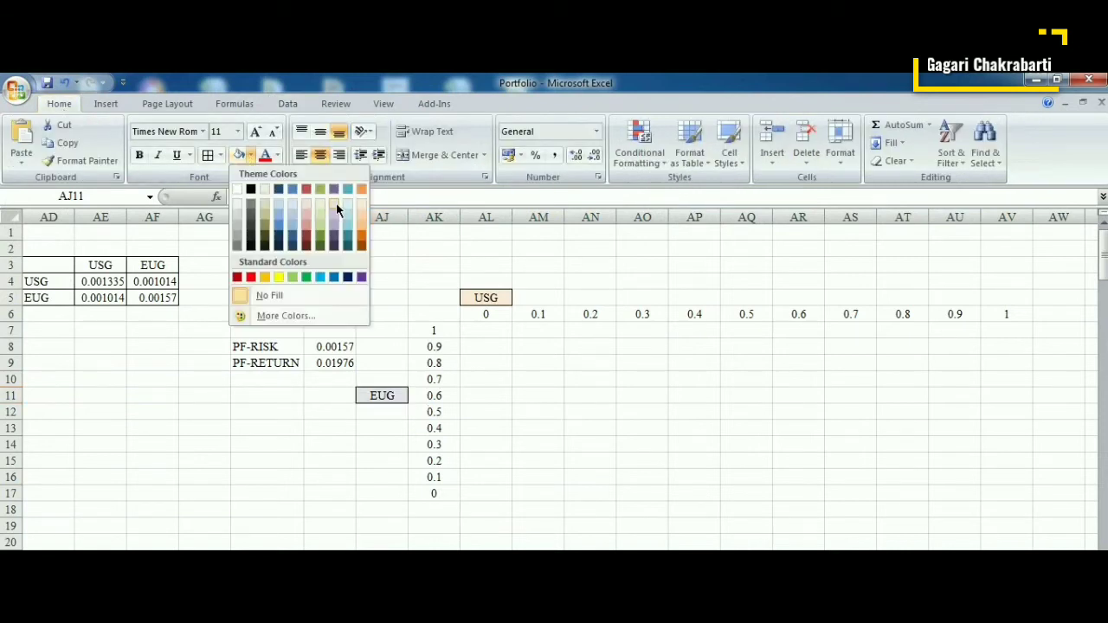
{"action": "left_click", "coordinate": [336, 202]}
Apply All Borders to the weight grid AK6:AV17.
{"action": "left_click", "coordinate": [559, 393]}
{"action": "left_click_drag", "start_coordinate": [438, 317], "coordinate": [999, 485]}
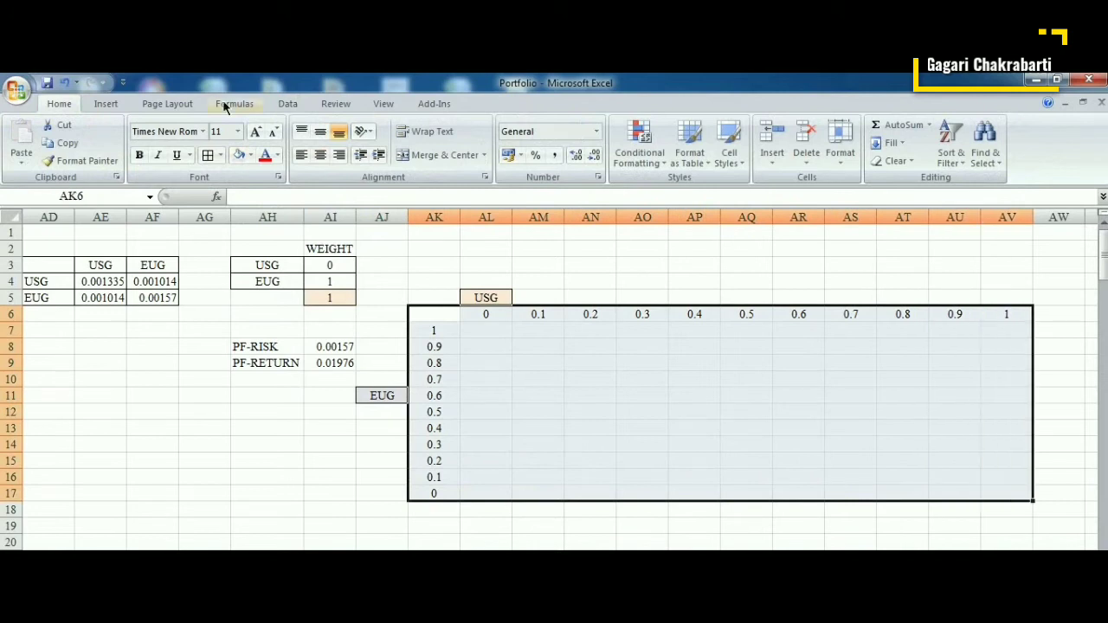
{"action": "left_click", "coordinate": [208, 156]}
{"action": "left_click", "coordinate": [553, 398]}
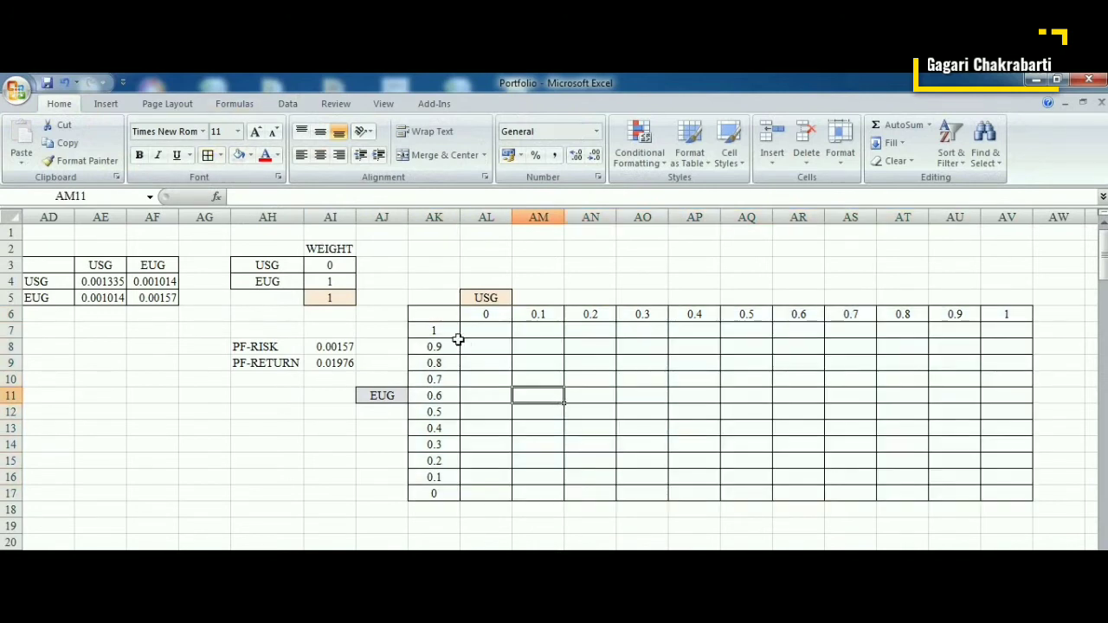
Enter a PF-RISK title in AK3 and colour its font red.
{"action": "left_click", "coordinate": [486, 315]}
{"action": "left_click", "coordinate": [483, 330]}
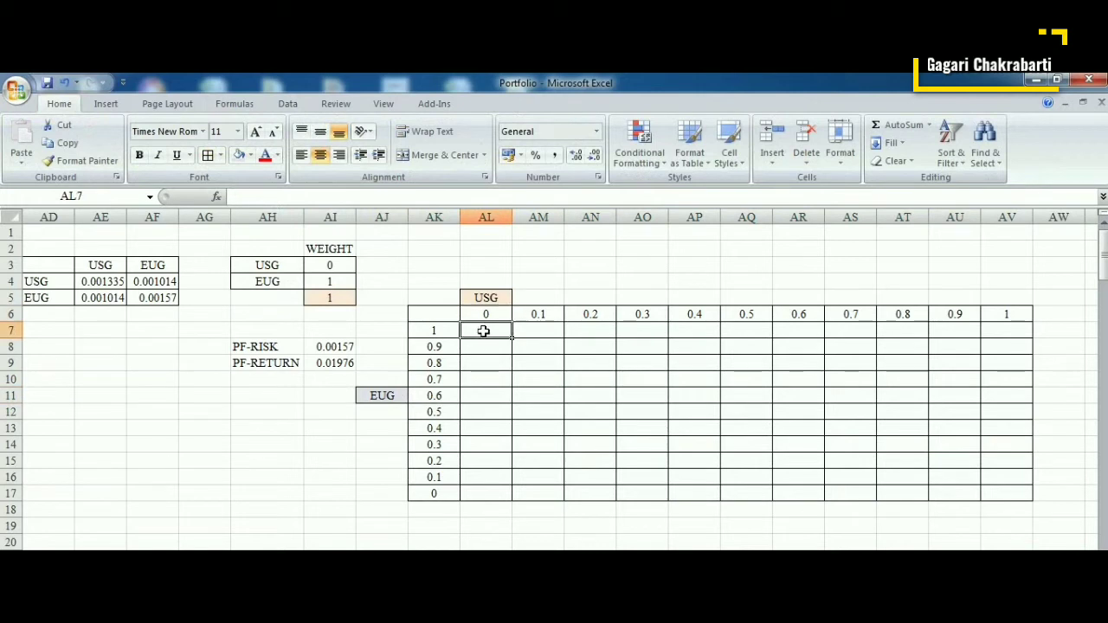
{"action": "left_click", "coordinate": [442, 269]}
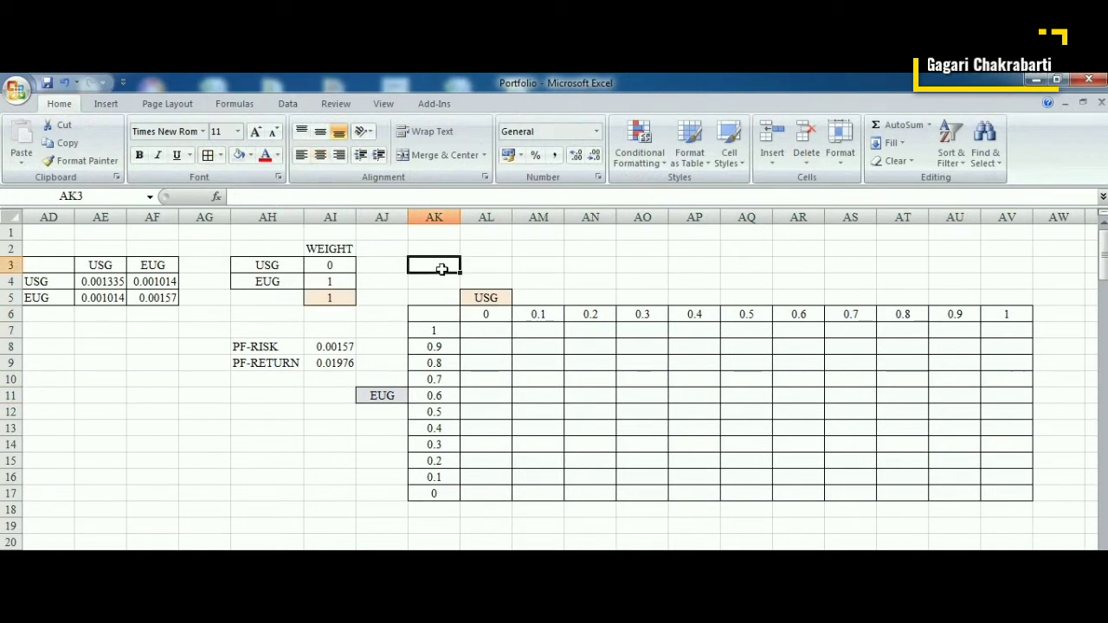
{"action": "type", "text": "PF-RISK"}
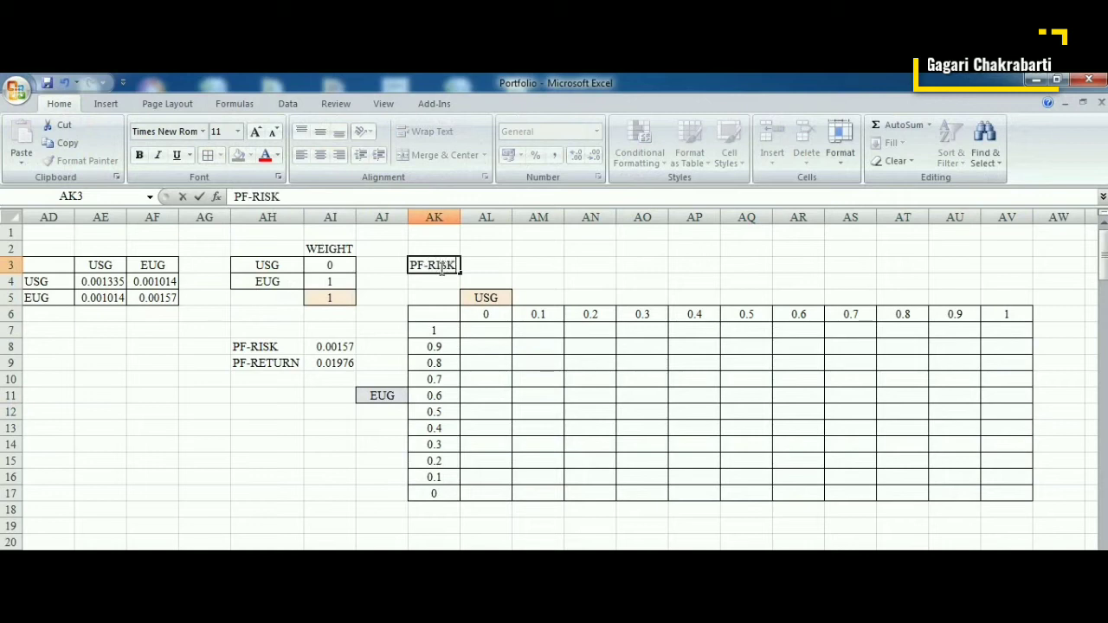
{"action": "left_click", "coordinate": [496, 265]}
{"action": "left_click", "coordinate": [450, 265]}
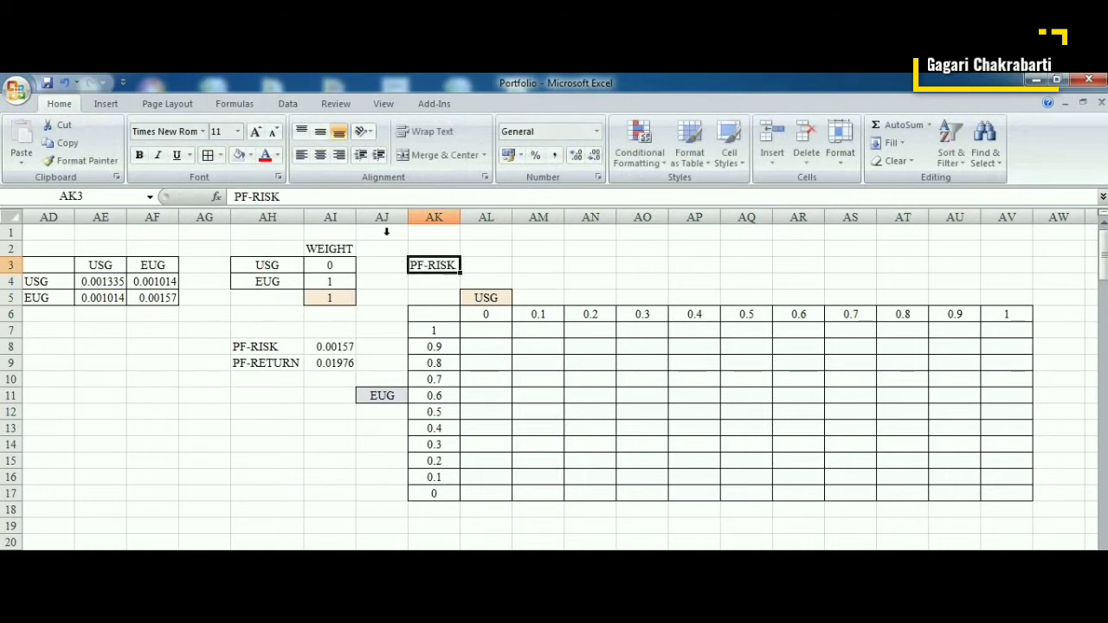
{"action": "left_click", "coordinate": [264, 155]}
{"action": "left_click", "coordinate": [538, 280]}
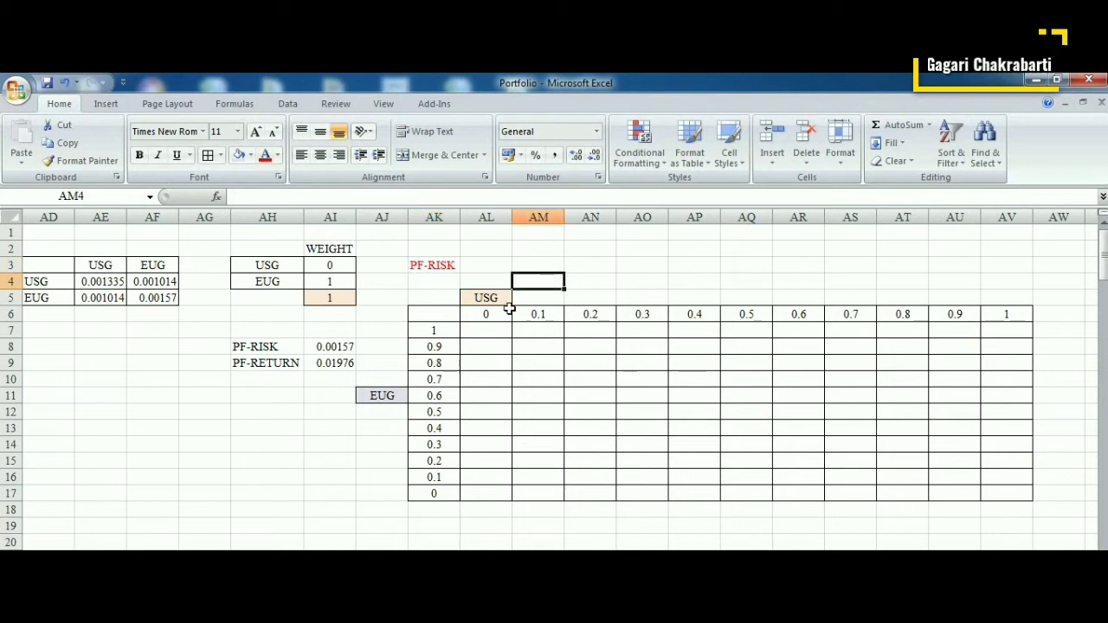
{"action": "left_click", "coordinate": [484, 331]}
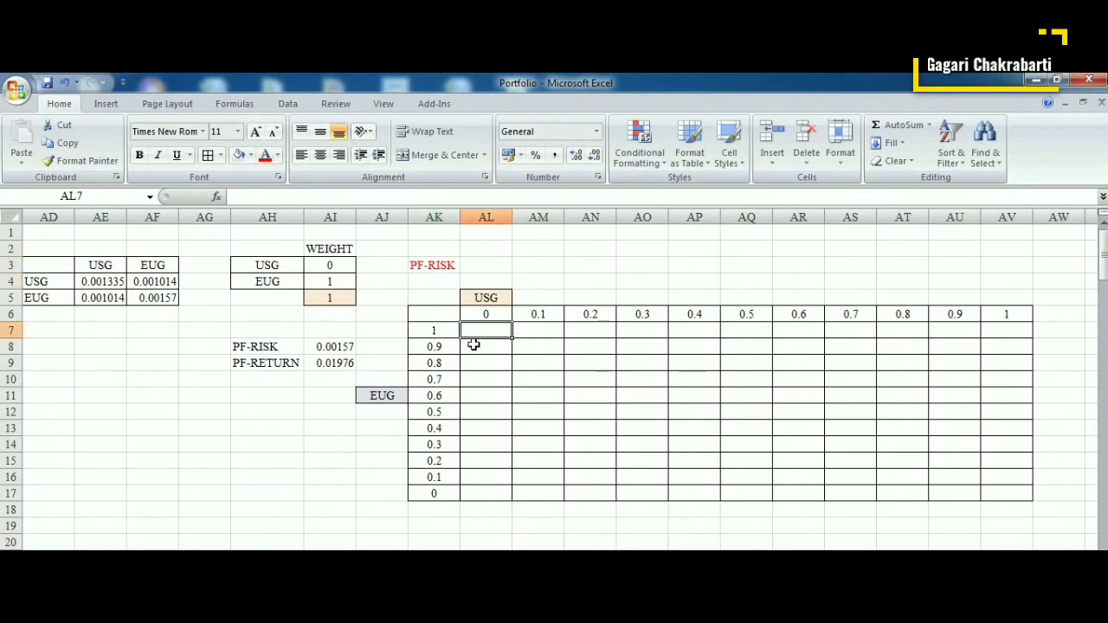
Create a Data Table on AK6:AV17 with row input $AI$3 and column input $AI$4.
{"action": "left_click", "coordinate": [436, 267]}
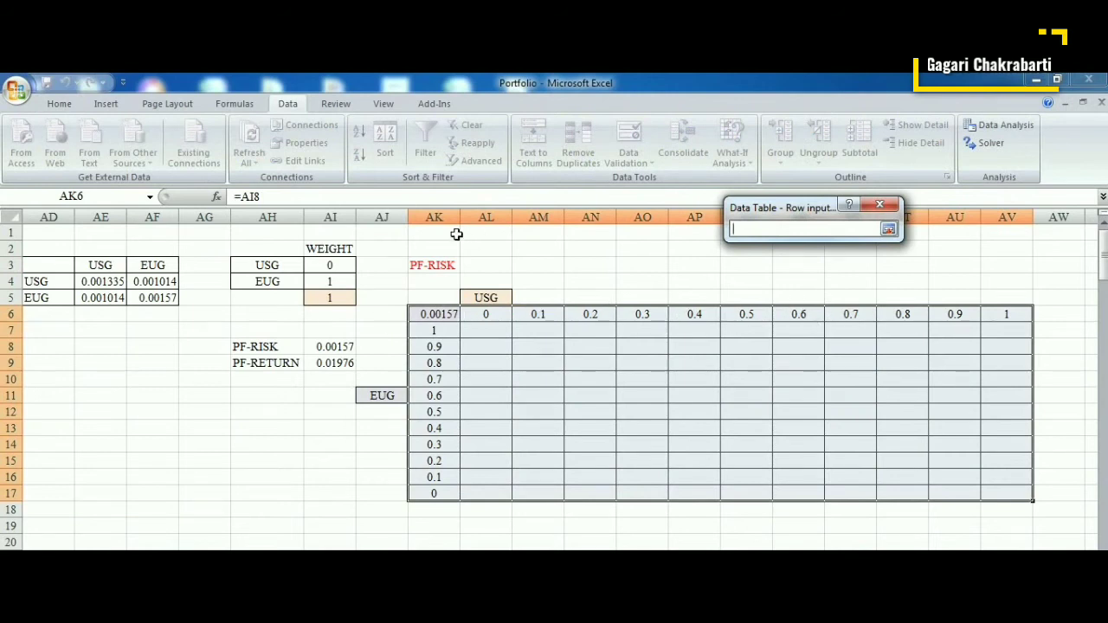
{"action": "left_click", "coordinate": [334, 264]}
{"action": "left_click", "coordinate": [889, 230]}
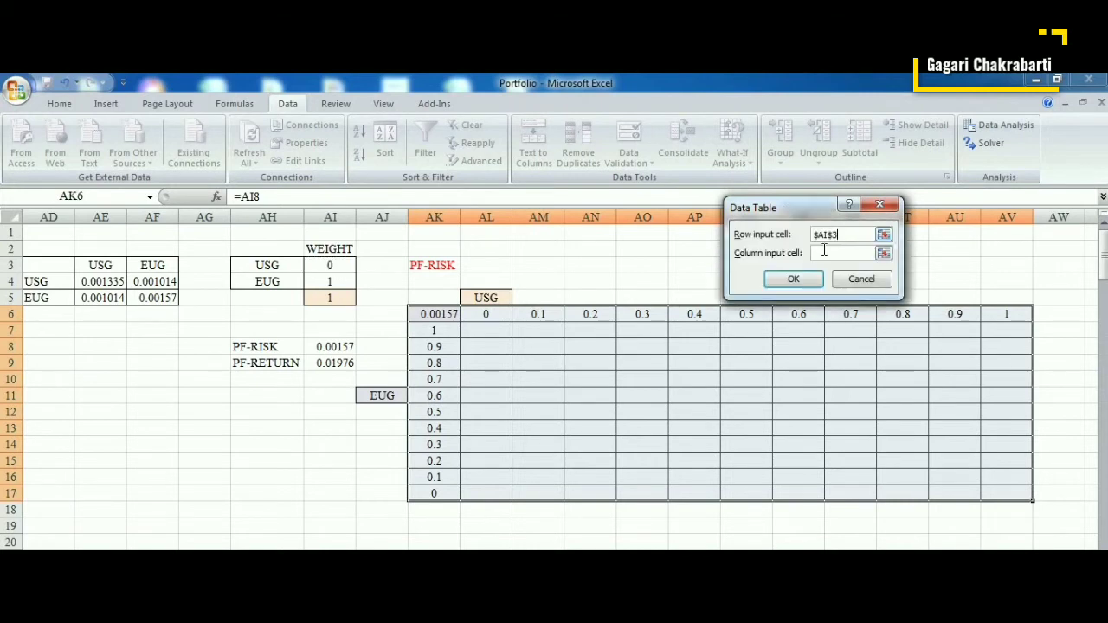
{"action": "left_click", "coordinate": [883, 253]}
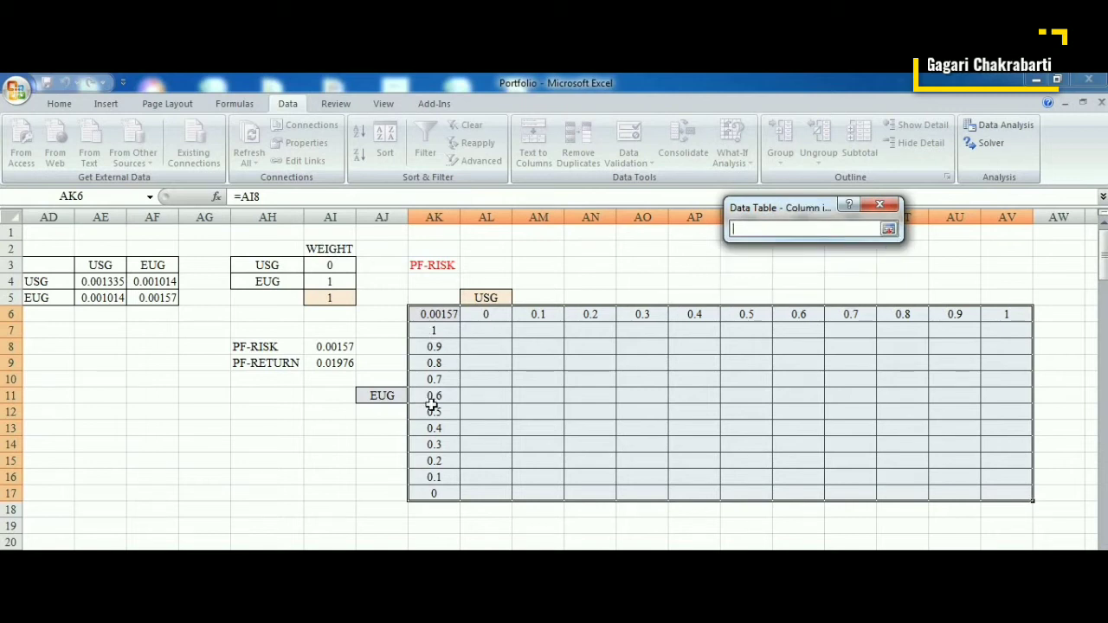
{"action": "left_click", "coordinate": [336, 282]}
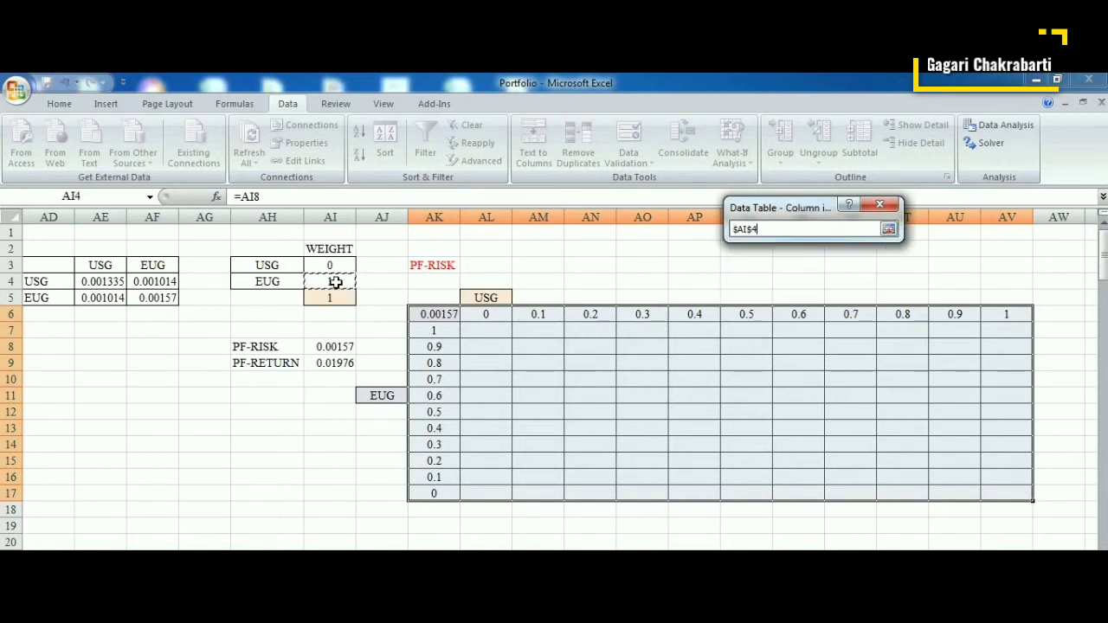
{"action": "left_click", "coordinate": [888, 231]}
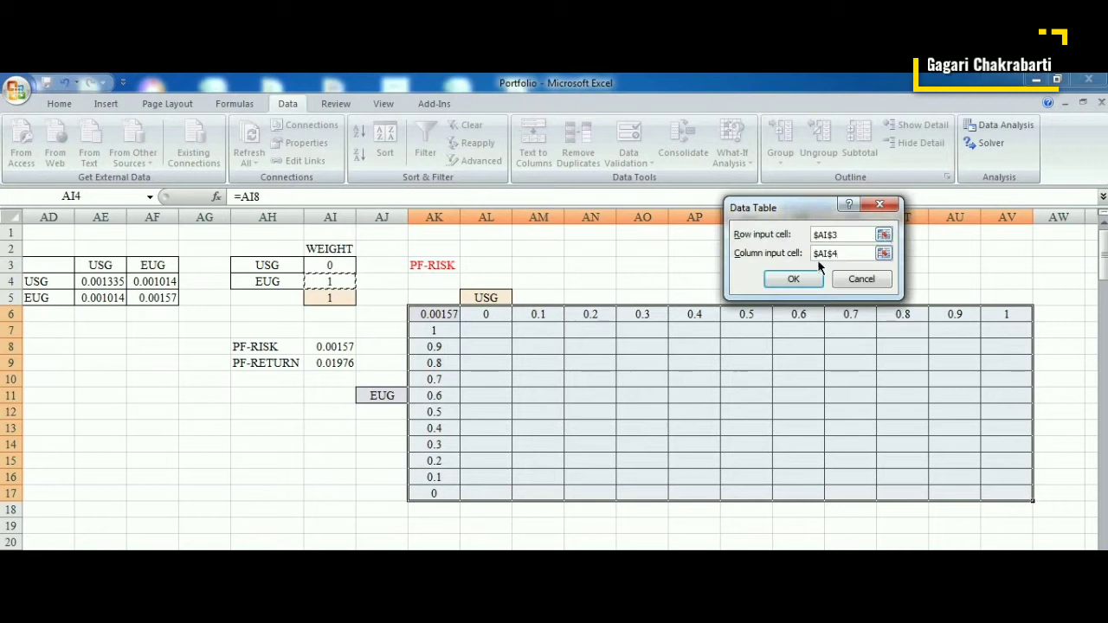
{"action": "left_click", "coordinate": [792, 279]}
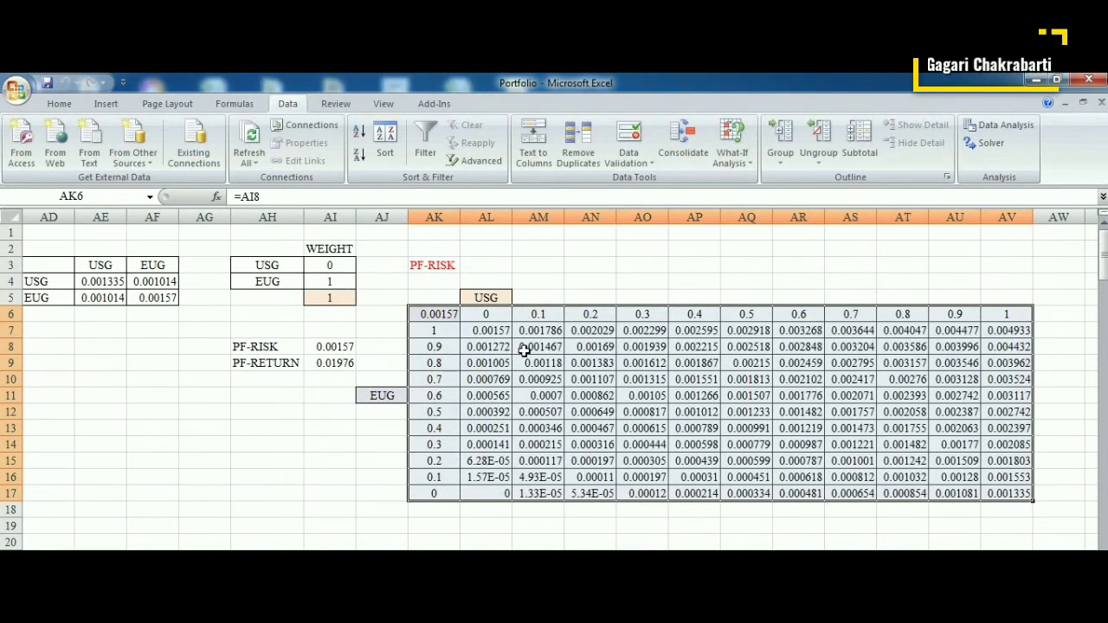
{"action": "left_click", "coordinate": [620, 284]}
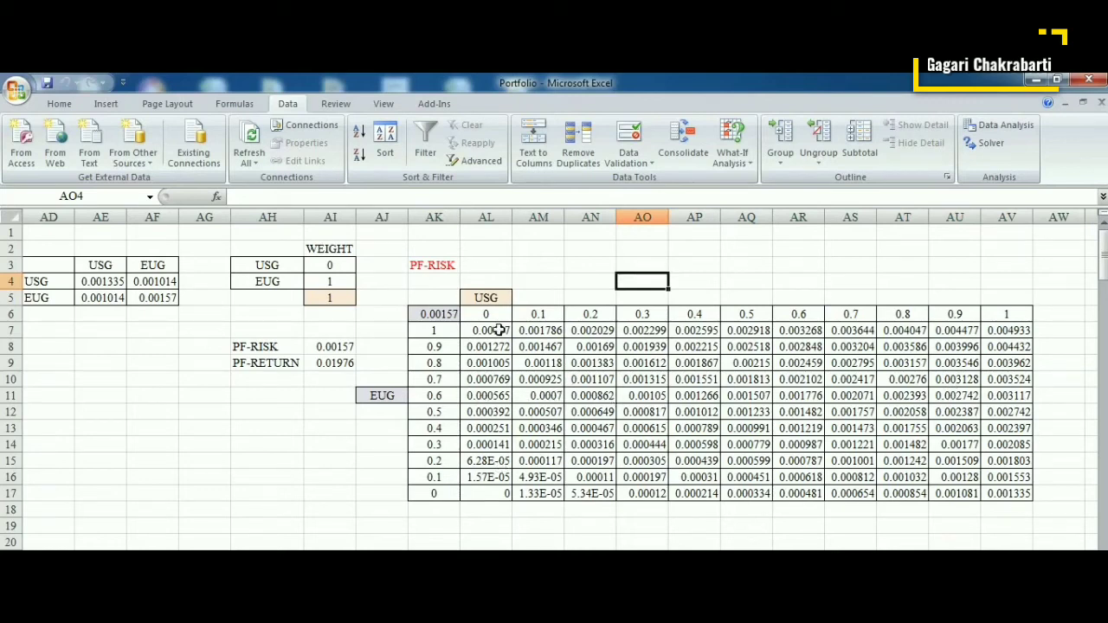
{"action": "left_click", "coordinate": [525, 269]}
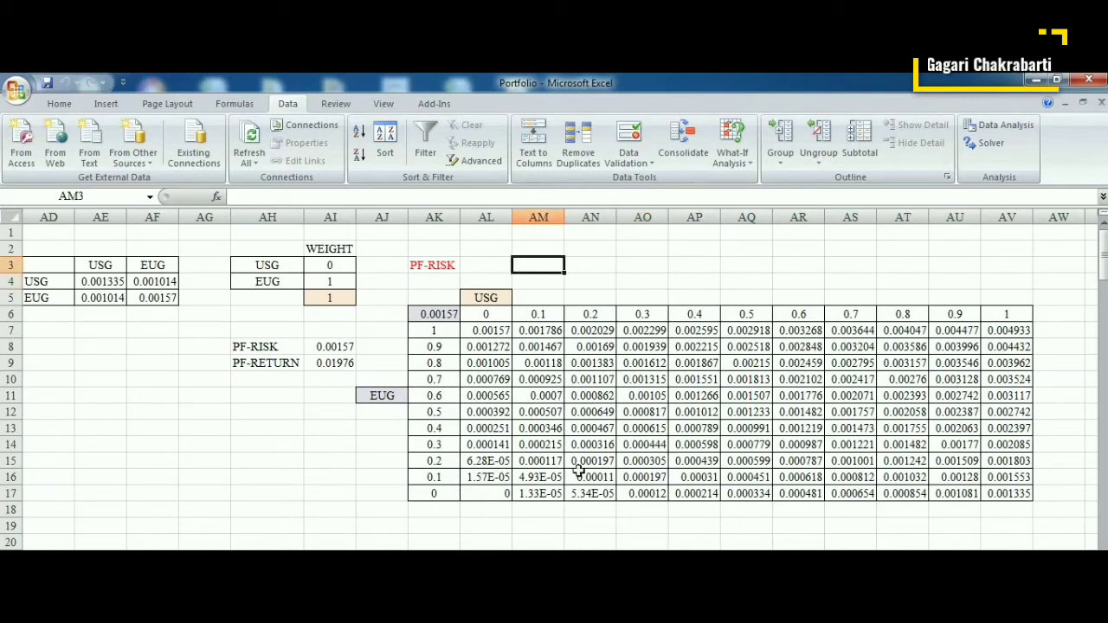
{"action": "left_click", "coordinate": [486, 334]}
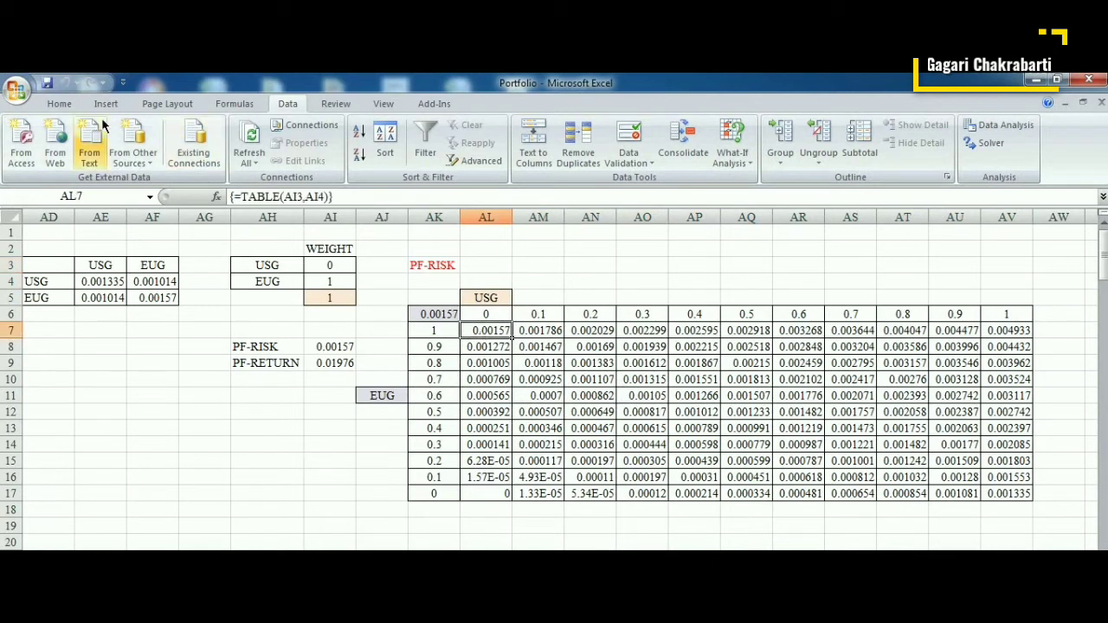
{"action": "left_click", "coordinate": [75, 103]}
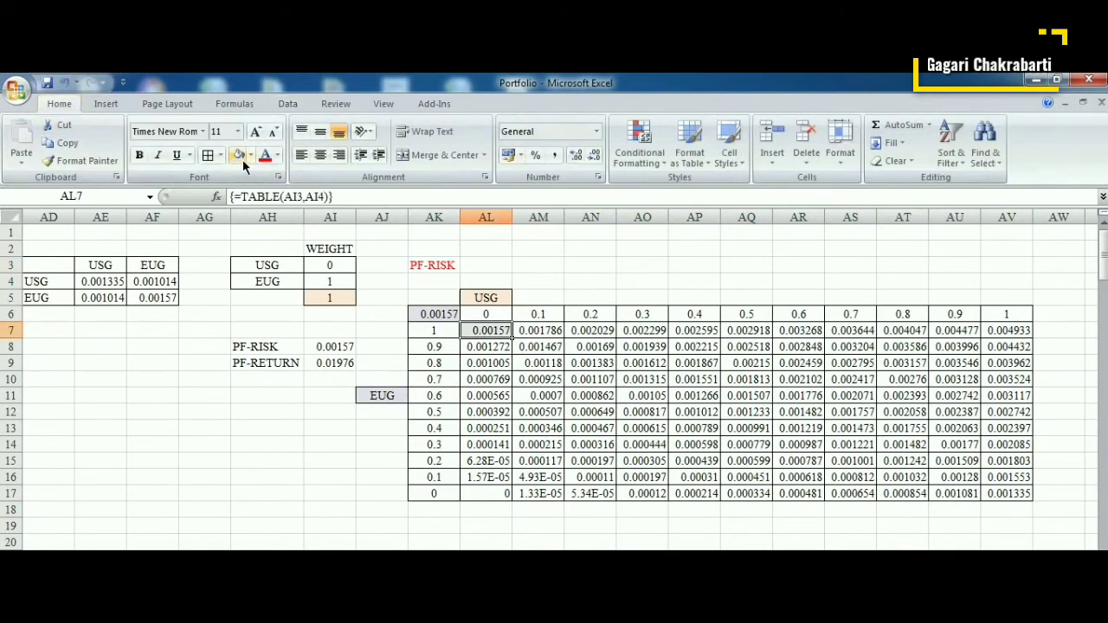
{"action": "left_click", "coordinate": [486, 315]}
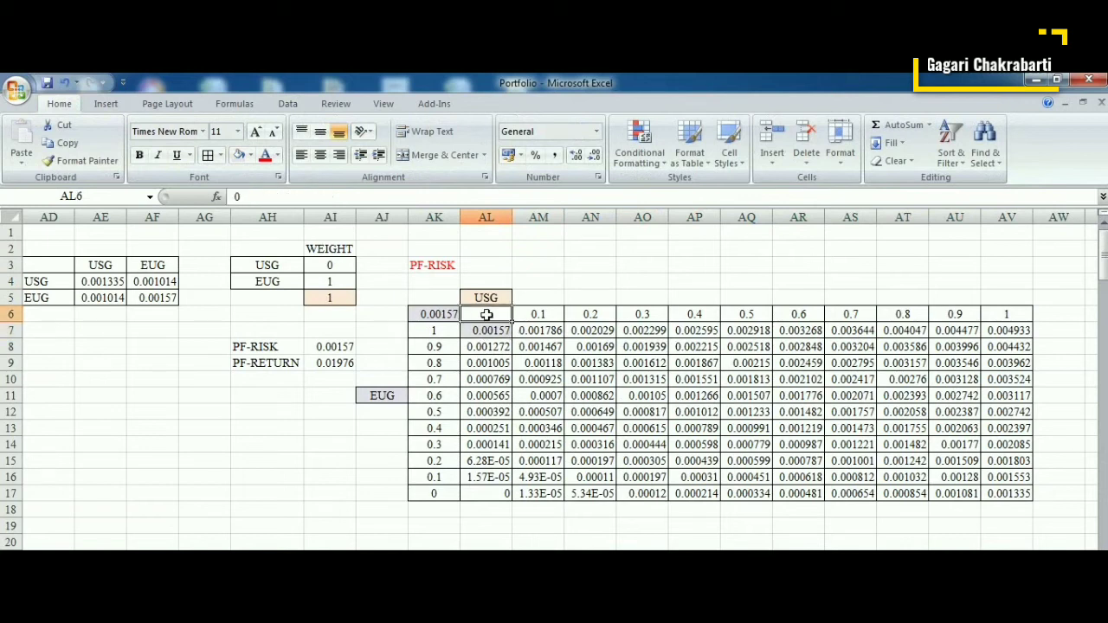
{"action": "left_click", "coordinate": [442, 335]}
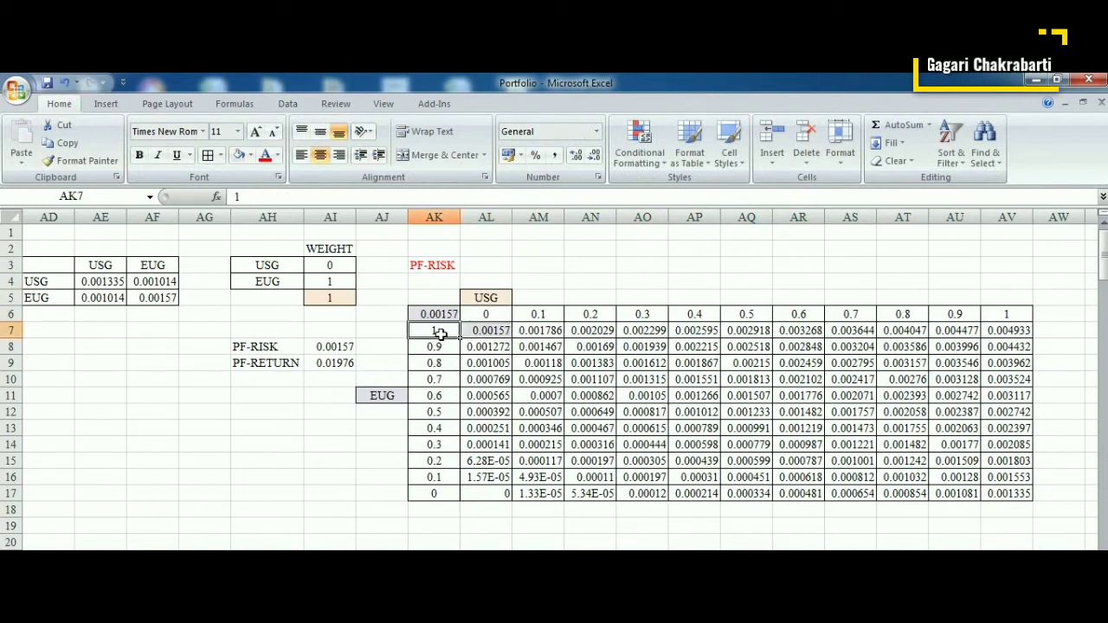
{"action": "left_click", "coordinate": [544, 347]}
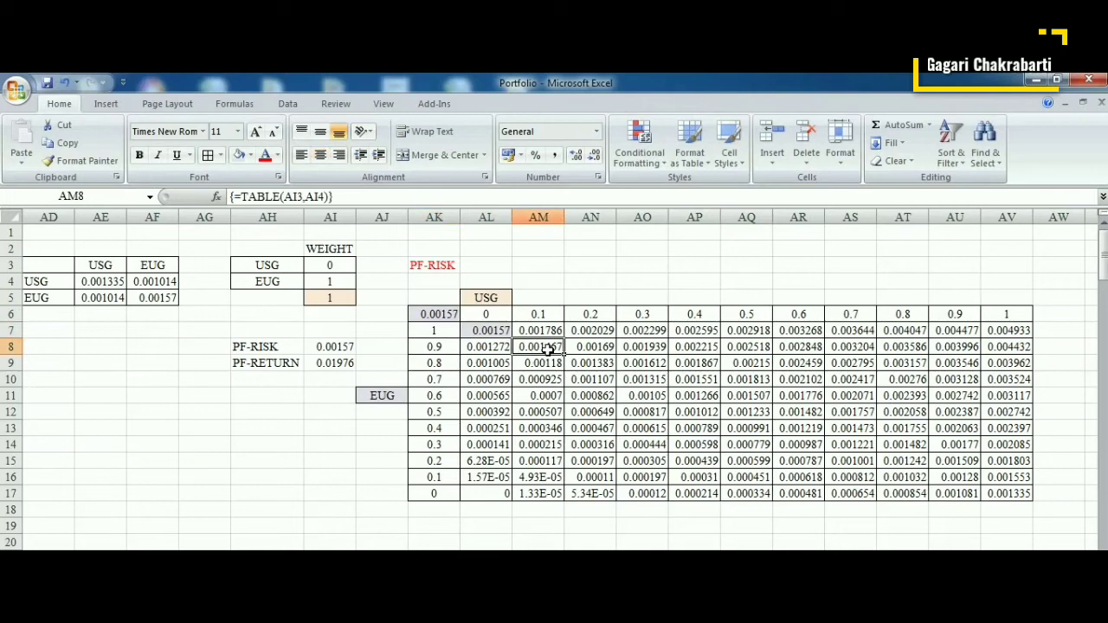
{"action": "left_click", "coordinate": [539, 315]}
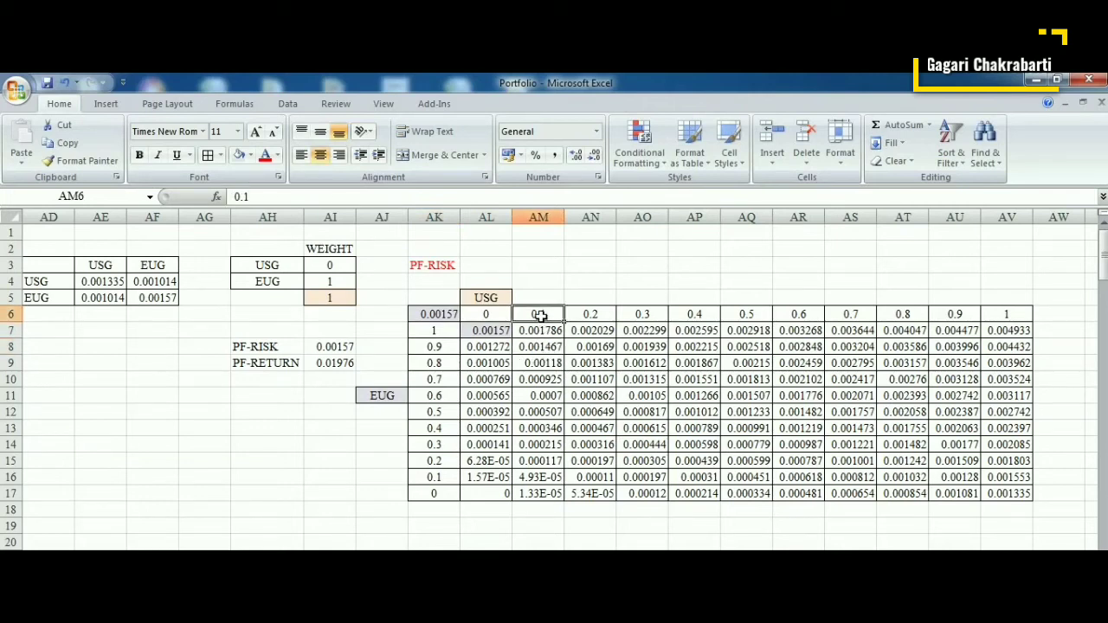
{"action": "left_click", "coordinate": [441, 346]}
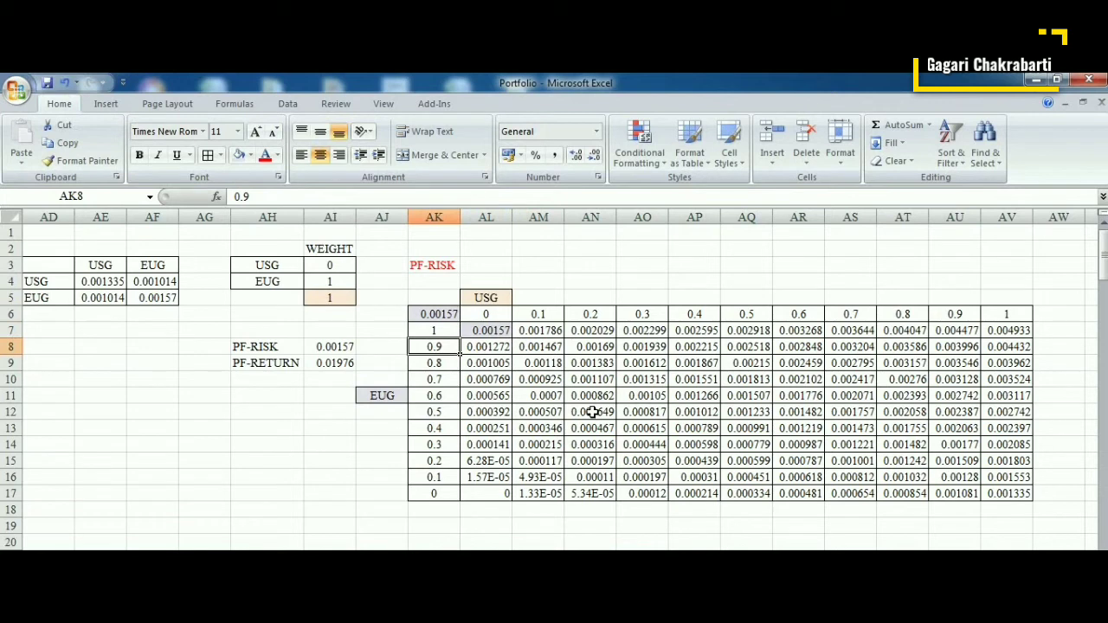
{"action": "left_click", "coordinate": [441, 265]}
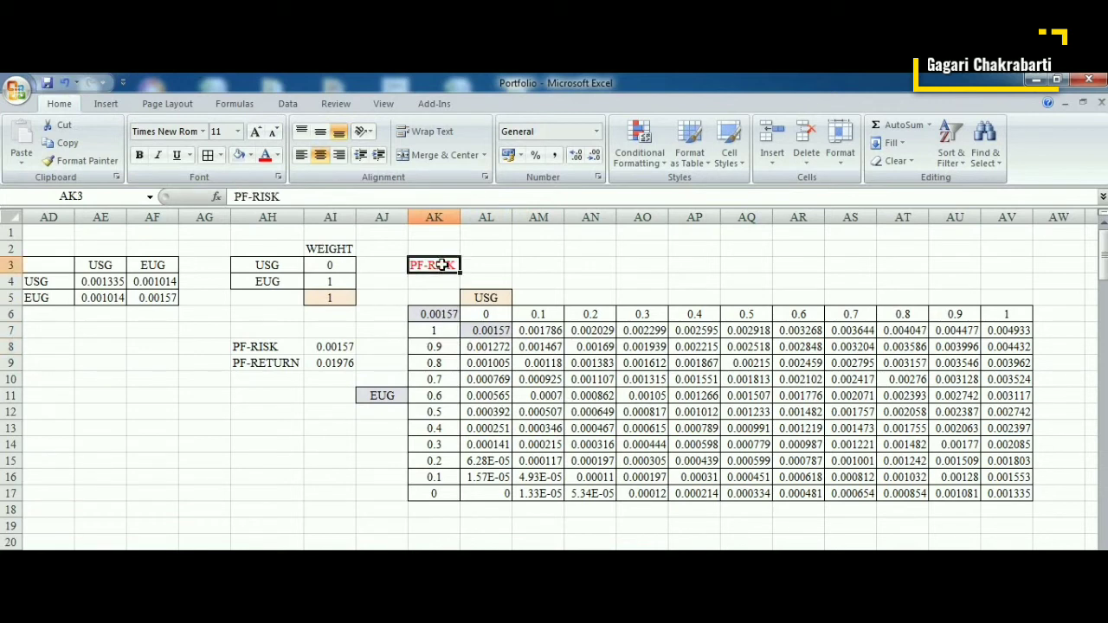
Rename the grid title from PF-RISK to PF-RETURN.
{"action": "left_click", "coordinate": [258, 198]}
{"action": "key", "text": "Delete"}
{"action": "key", "text": "Delete"}
{"action": "key", "text": "Delete"}
{"action": "type", "text": "ETUR"}
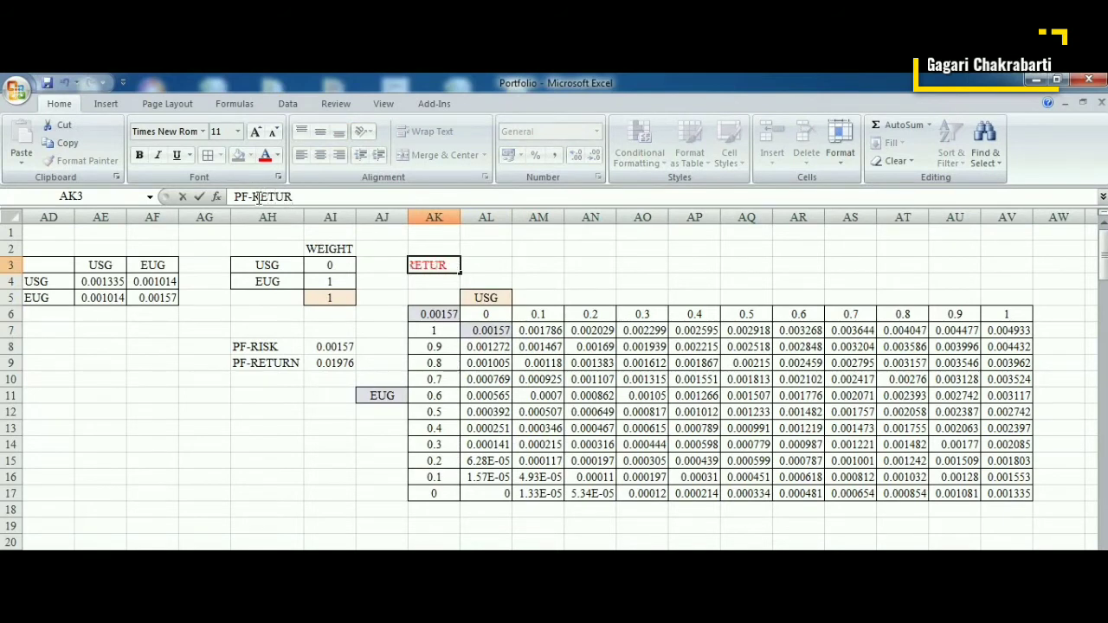
{"action": "type", "text": "N"}
{"action": "key", "text": "Return"}
Set AK6 to =AI9 so the data table shows portfolio returns.
{"action": "left_click", "coordinate": [456, 315]}
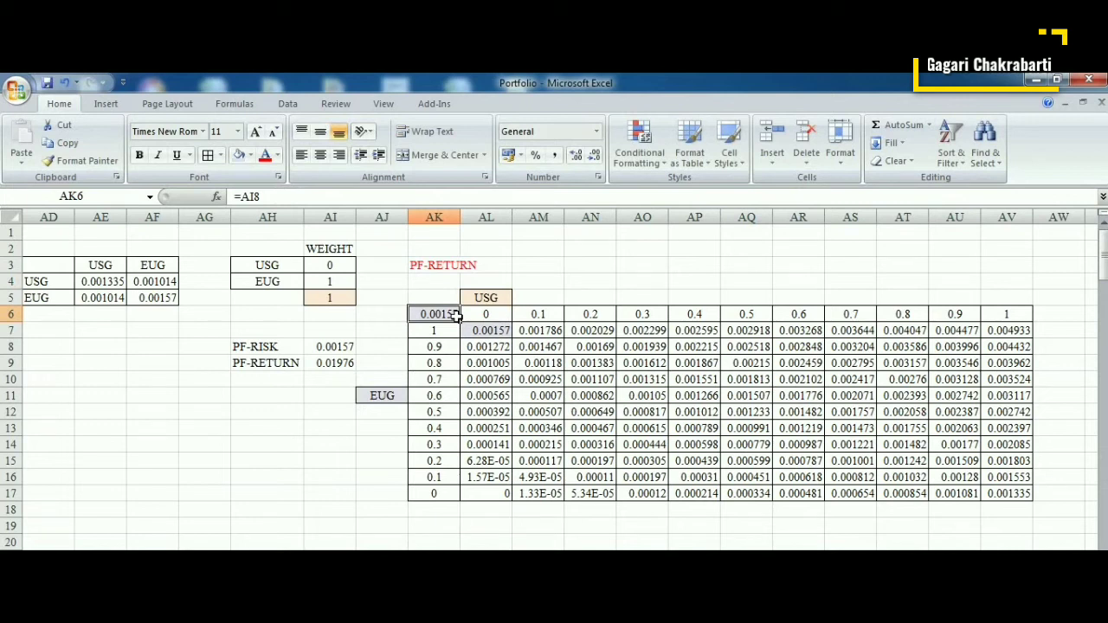
{"action": "type", "text": "="}
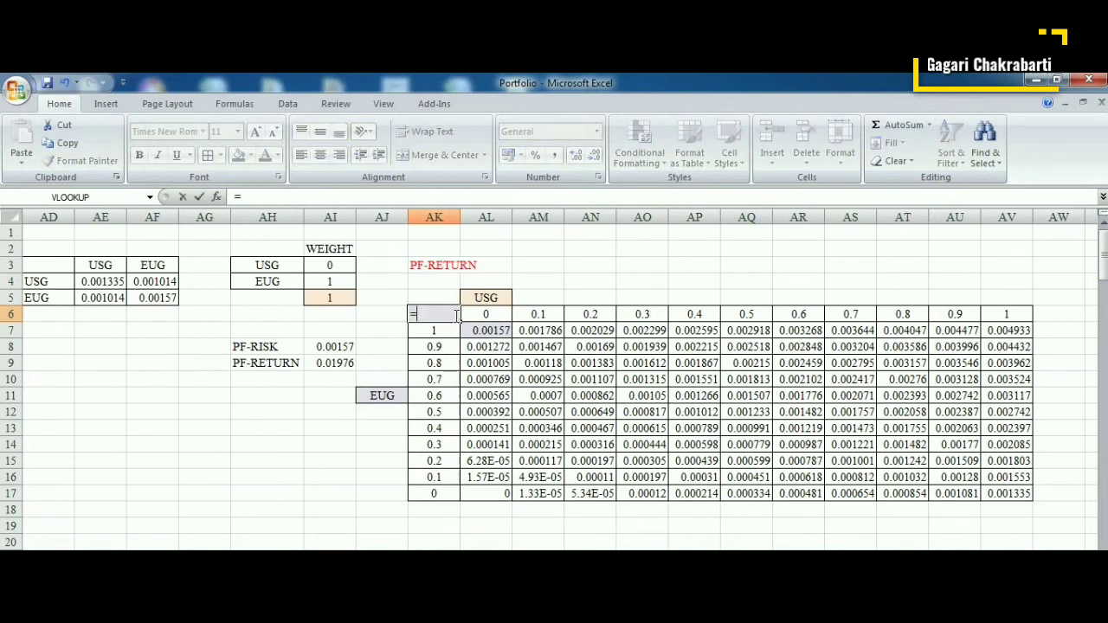
{"action": "left_click", "coordinate": [338, 359]}
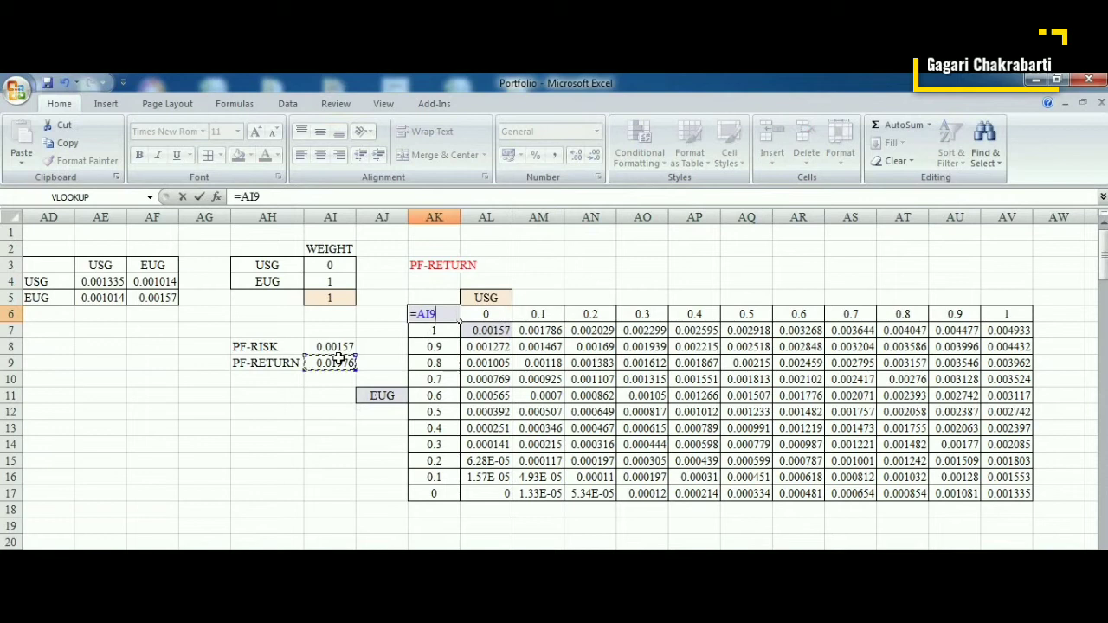
{"action": "key", "text": "Return"}
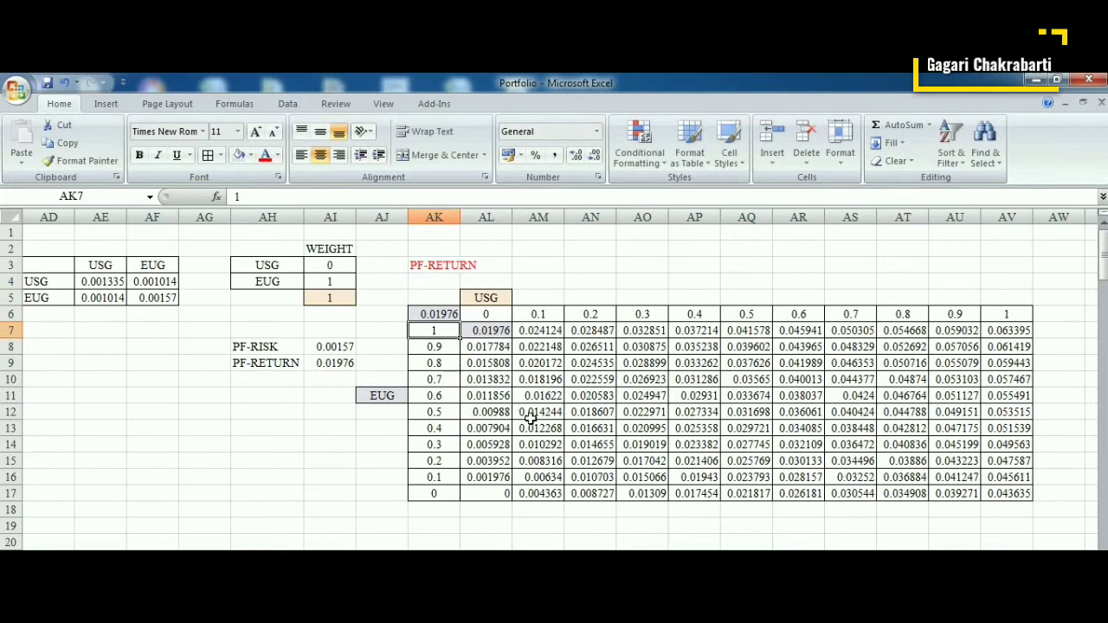
{"action": "left_click", "coordinate": [489, 332]}
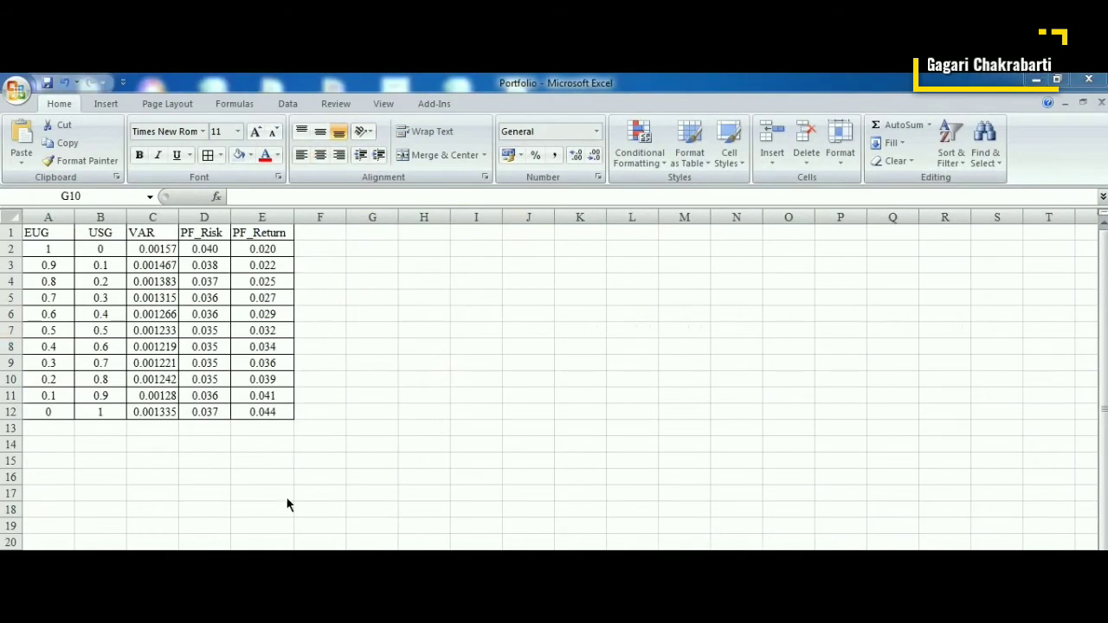
Review the EUG, USG and VAR columns of the weights table.
{"action": "left_click", "coordinate": [53, 229]}
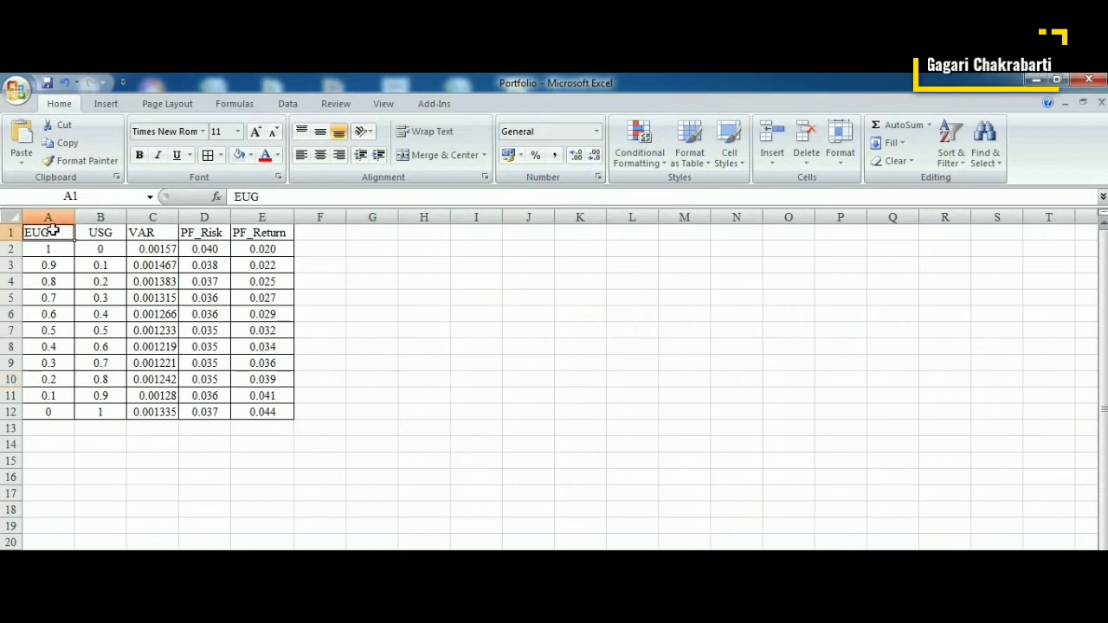
{"action": "left_click_drag", "start_coordinate": [50, 249], "coordinate": [49, 412]}
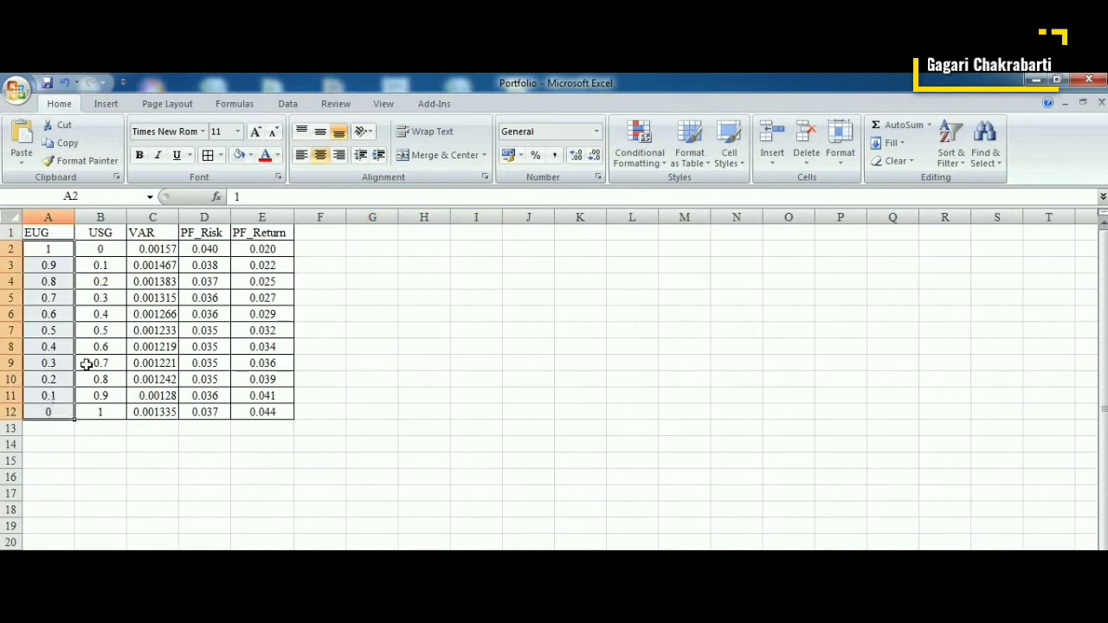
{"action": "left_click_drag", "start_coordinate": [107, 233], "coordinate": [113, 415]}
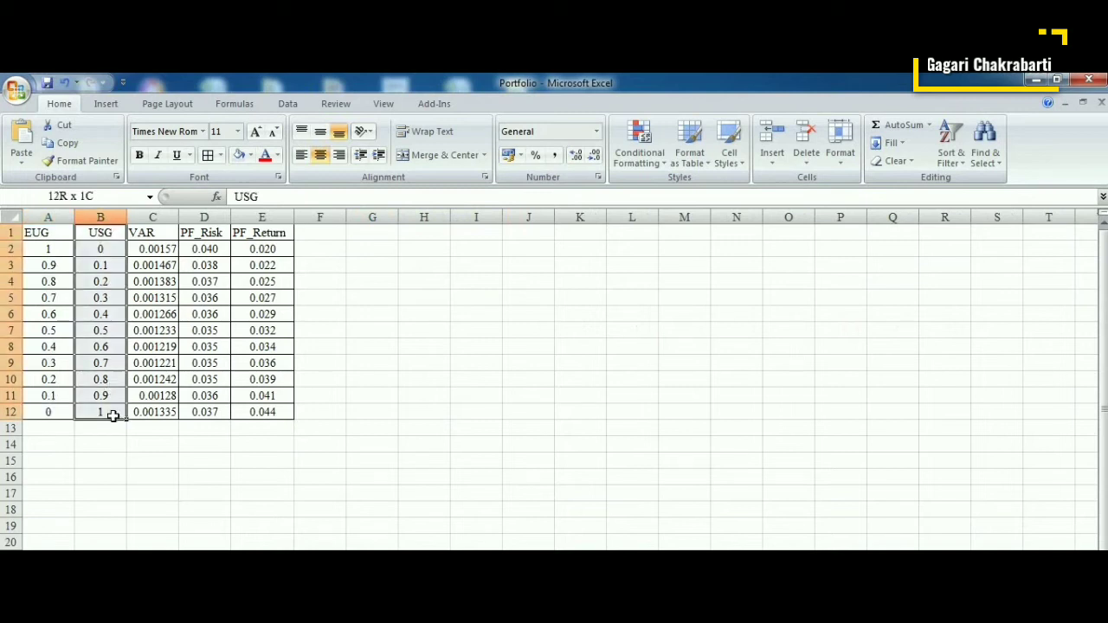
{"action": "left_click", "coordinate": [56, 249]}
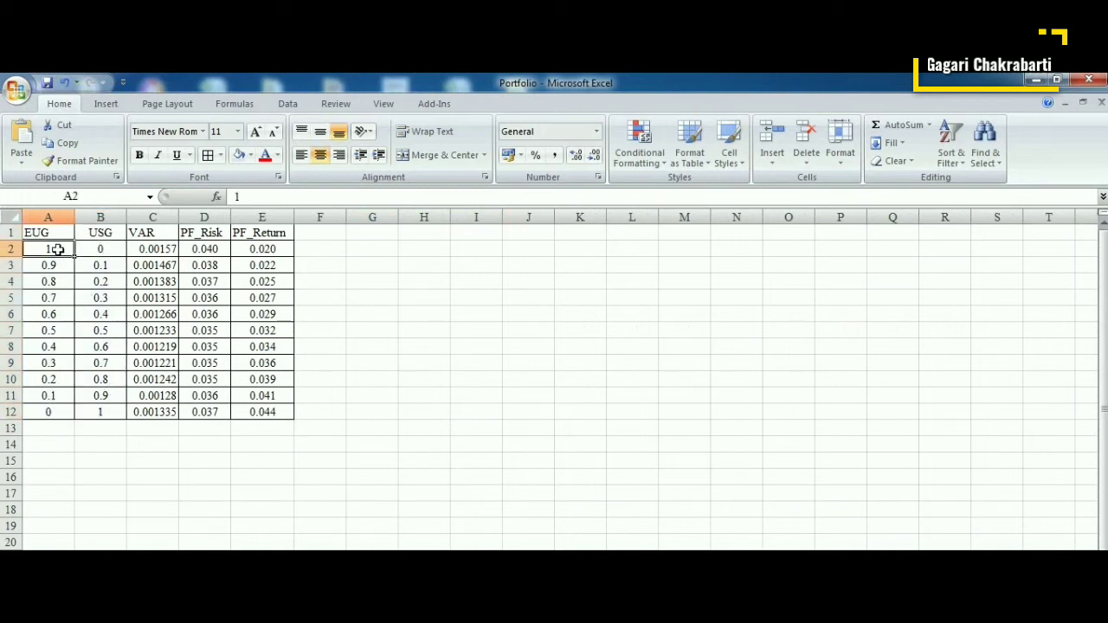
{"action": "left_click", "coordinate": [151, 236]}
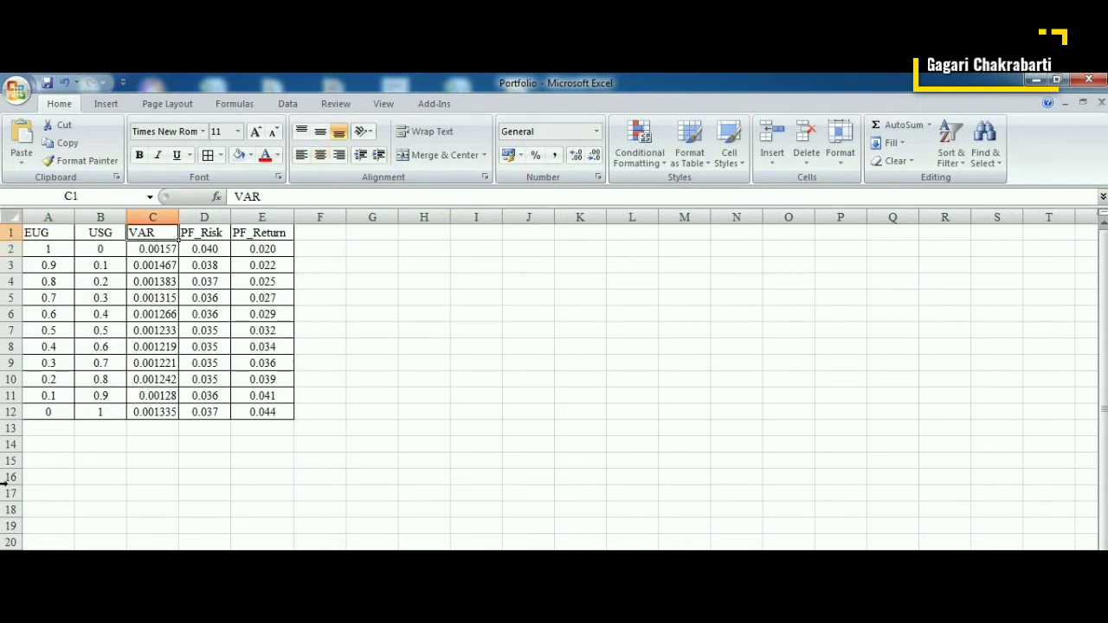
{"action": "left_click", "coordinate": [168, 249]}
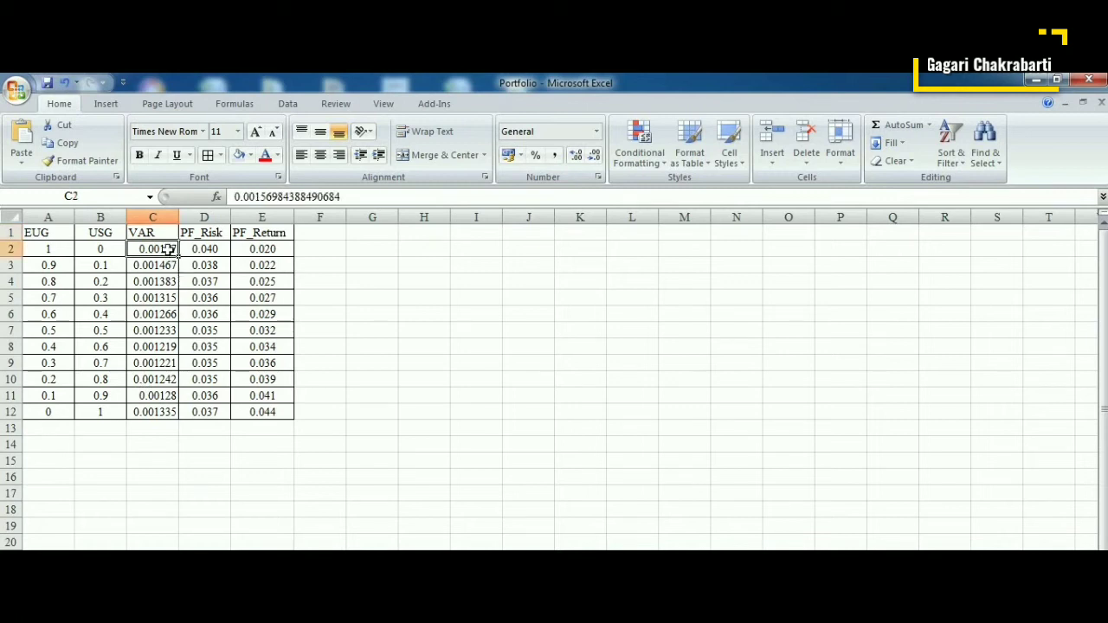
{"action": "left_click", "coordinate": [59, 246]}
{"action": "left_click", "coordinate": [97, 252]}
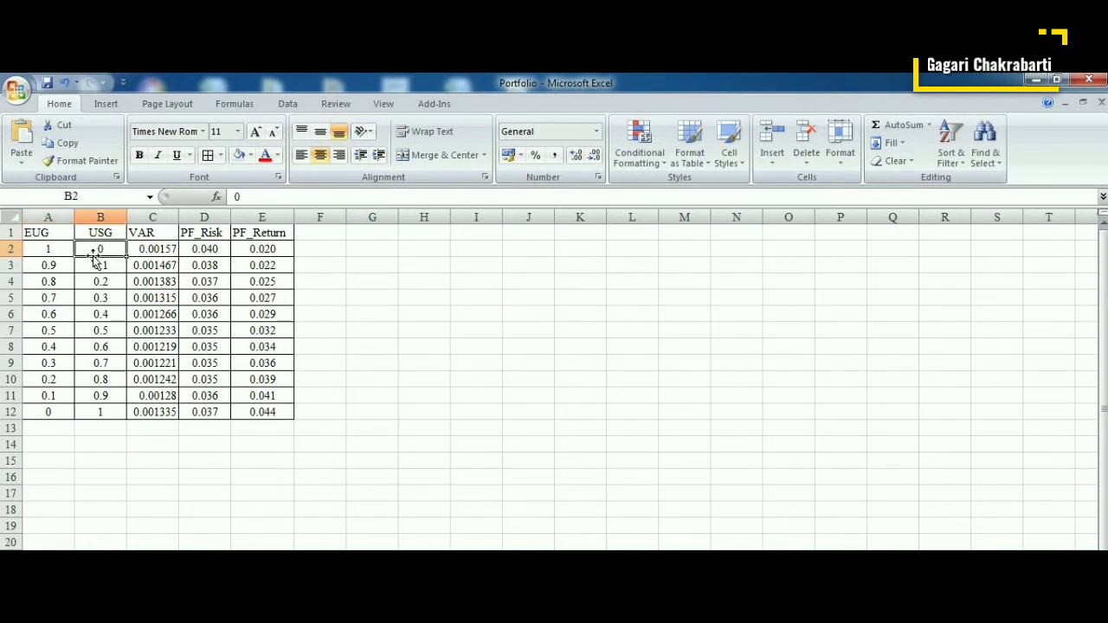
{"action": "left_click_drag", "start_coordinate": [52, 264], "coordinate": [82, 265]}
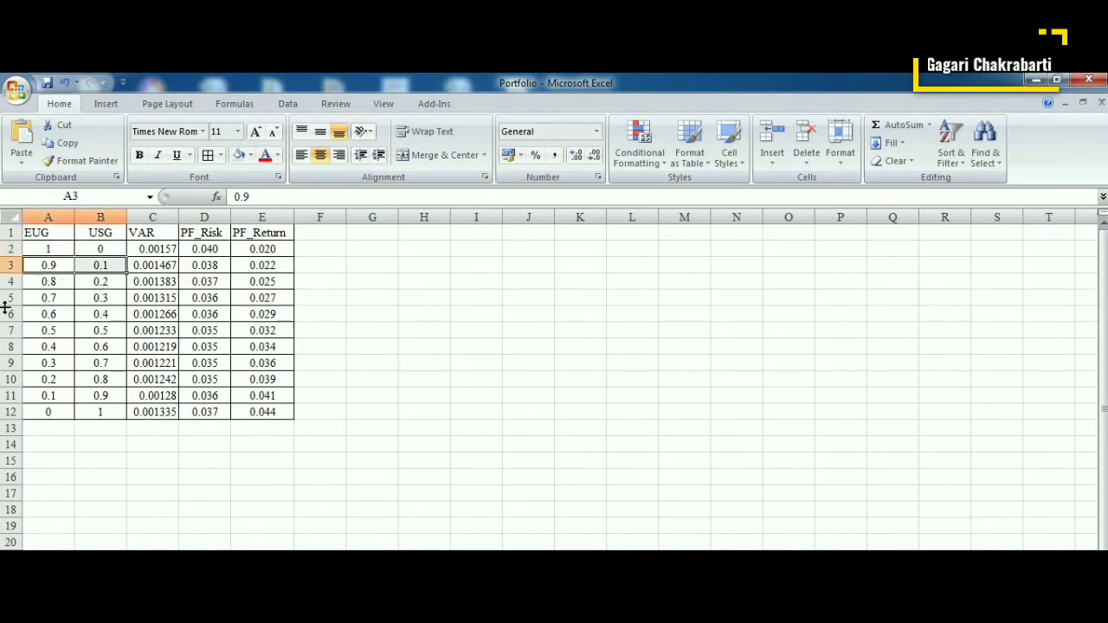
{"action": "left_click_drag", "start_coordinate": [166, 232], "coordinate": [162, 408]}
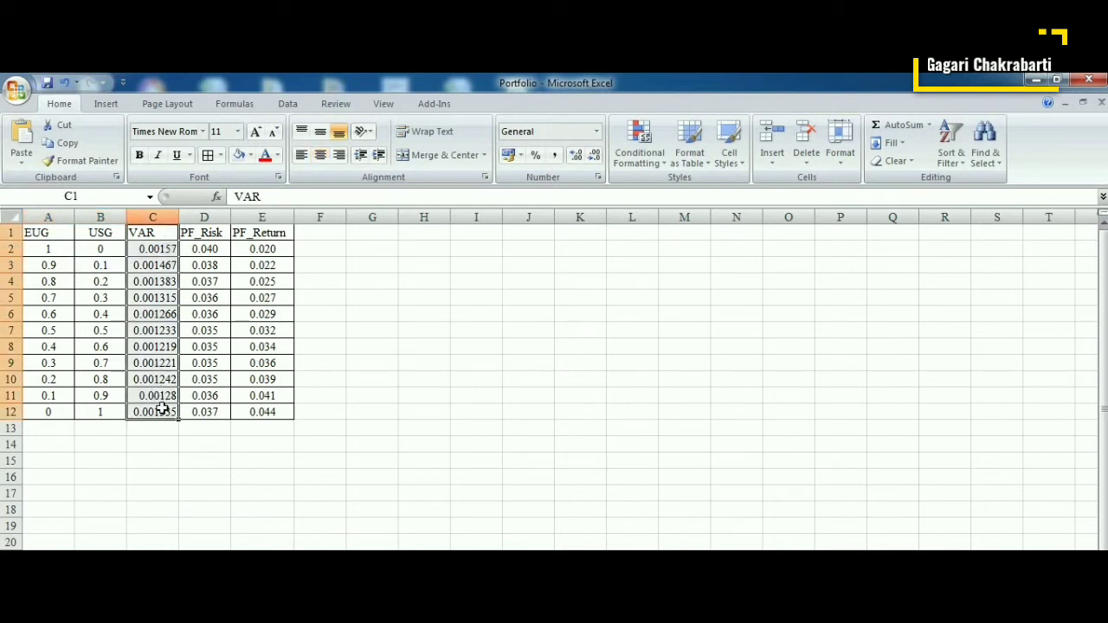
Check the PF_Risk =SQRT(C2) and PF_Return columns, then paste the chart at H4.
{"action": "left_click", "coordinate": [208, 246]}
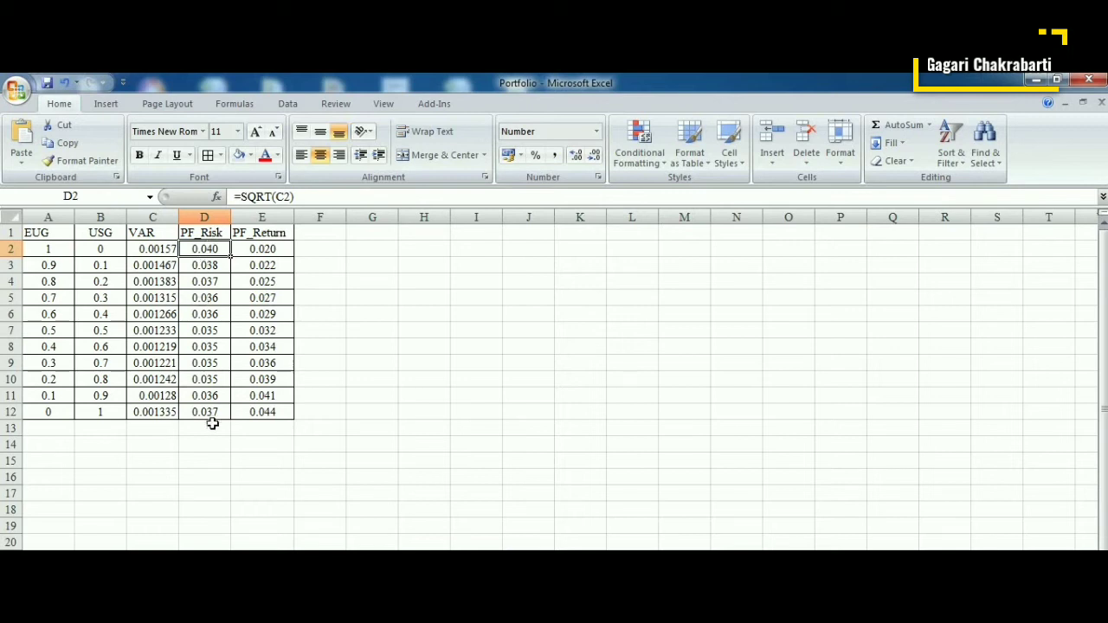
{"action": "left_click_drag", "start_coordinate": [217, 249], "coordinate": [211, 405]}
{"action": "left_click_drag", "start_coordinate": [277, 241], "coordinate": [272, 408]}
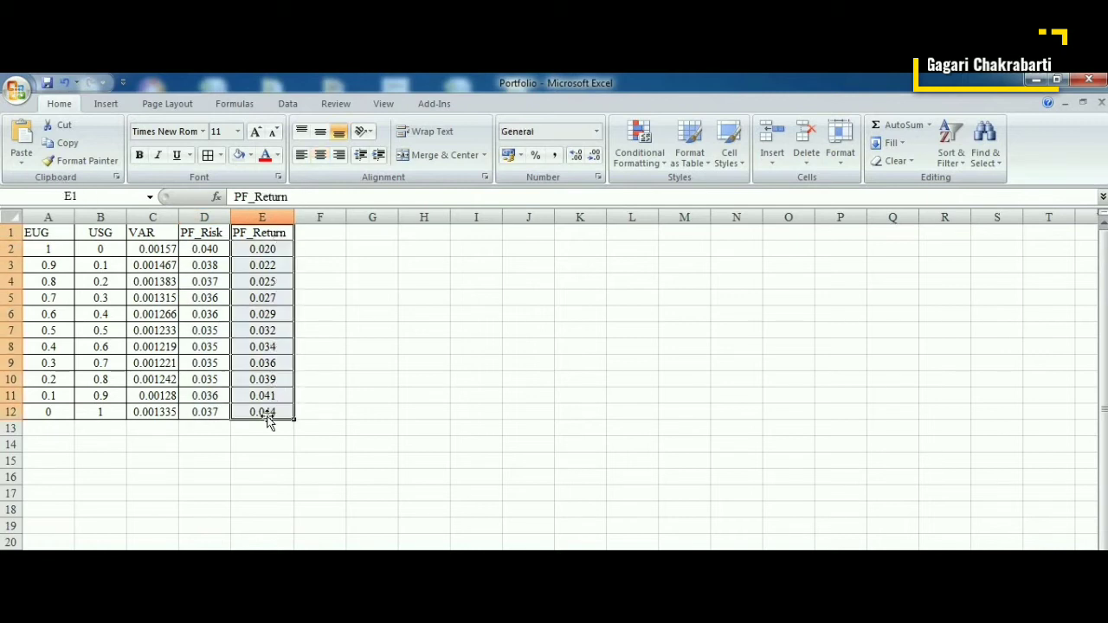
{"action": "left_click", "coordinate": [258, 439]}
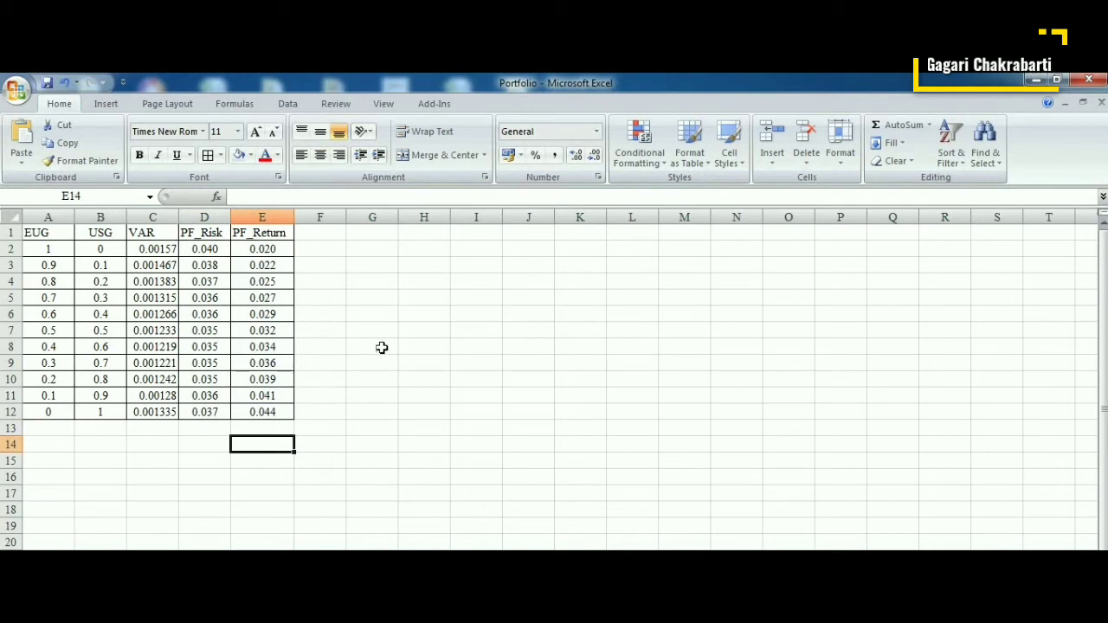
{"action": "left_click", "coordinate": [422, 287]}
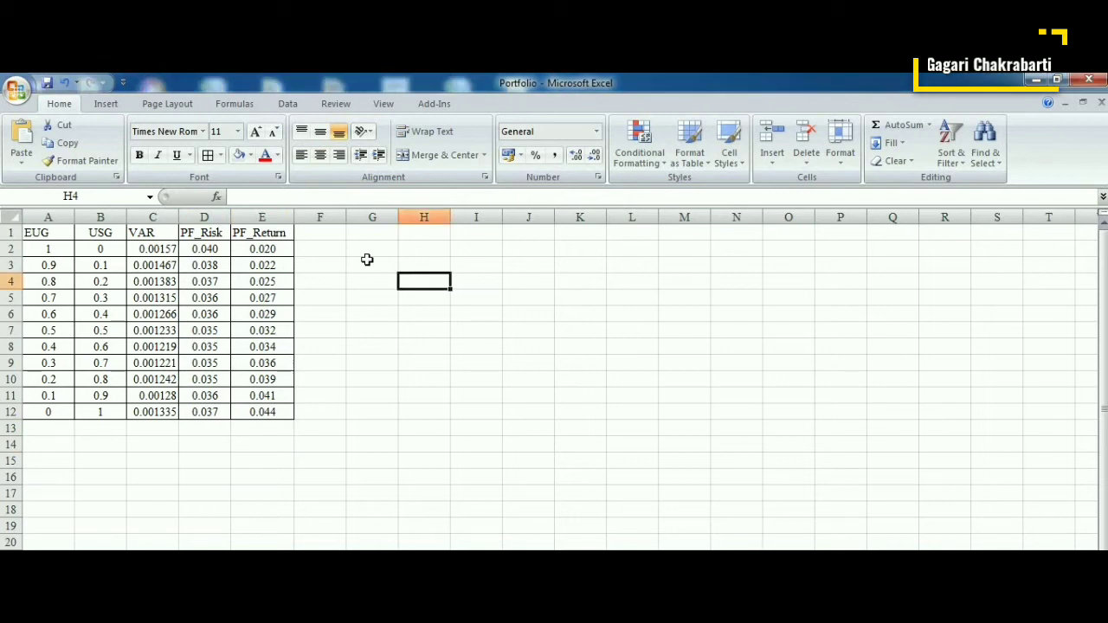
{"action": "key", "text": "ctrl+v"}
Move the Risk & Return chart up-left beside the table and inspect the PF_Return series.
{"action": "left_click_drag", "start_coordinate": [459, 274], "coordinate": [414, 253]}
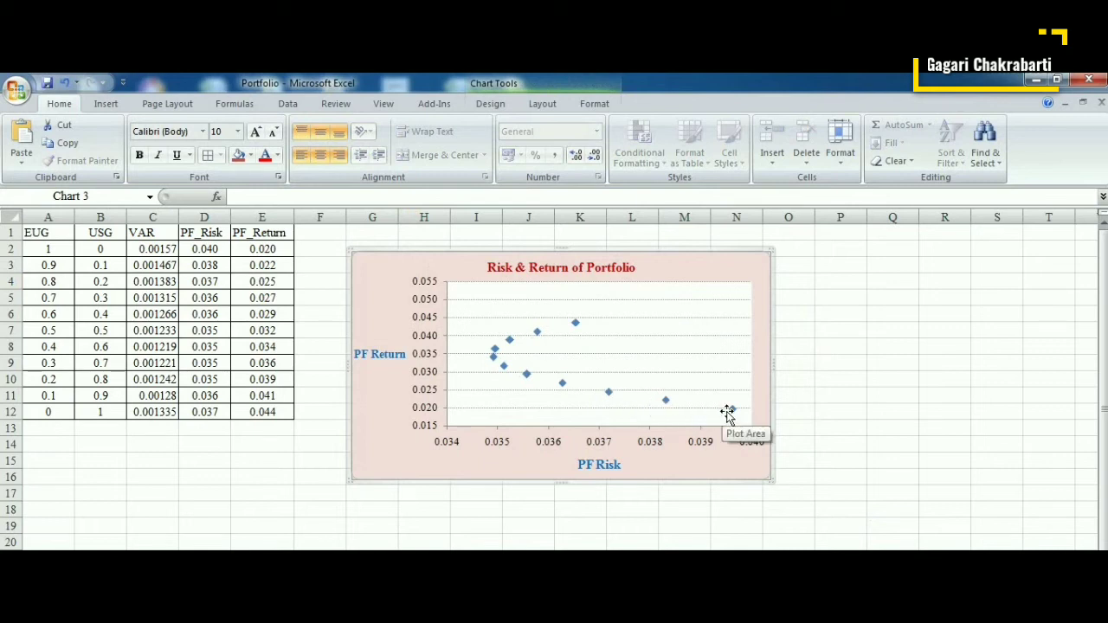
{"action": "mouse_move", "coordinate": [733, 414]}
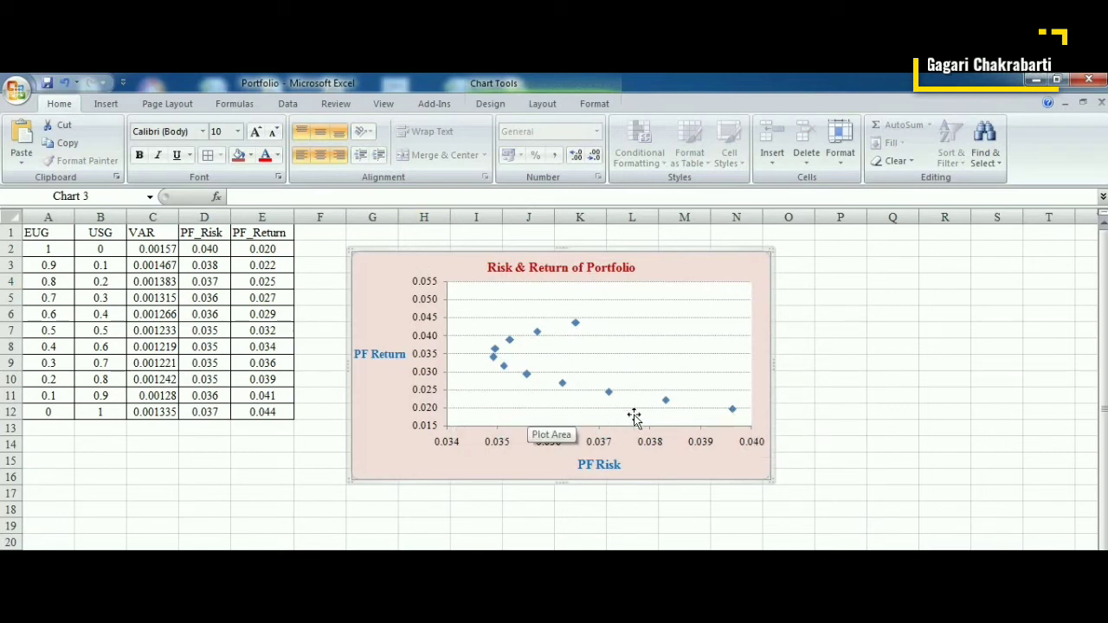
{"action": "left_click", "coordinate": [733, 413]}
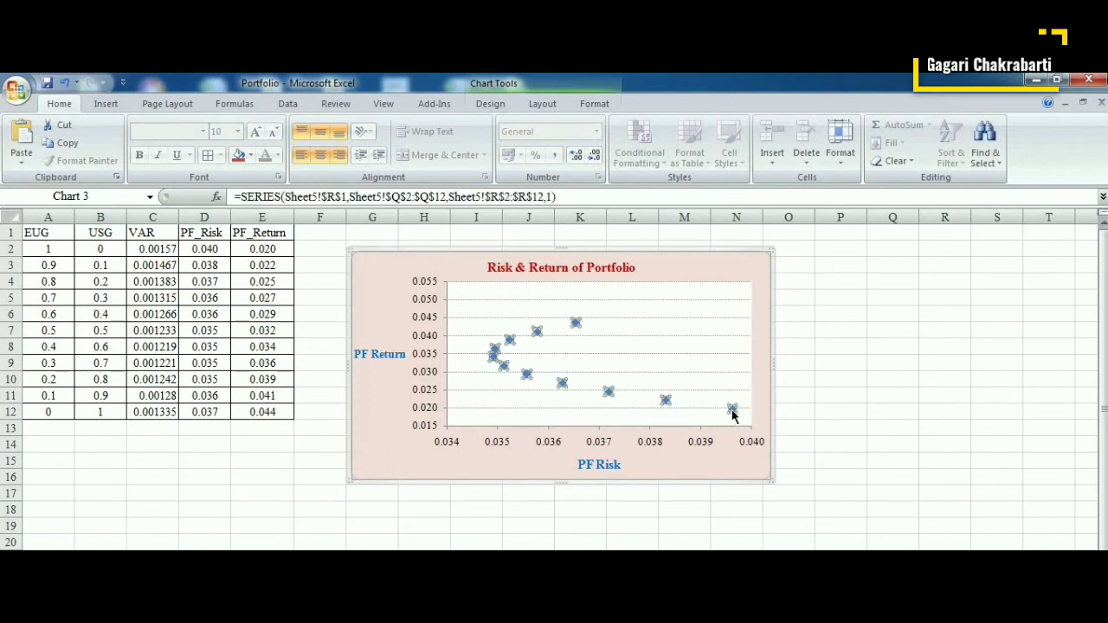
{"action": "left_click", "coordinate": [733, 413]}
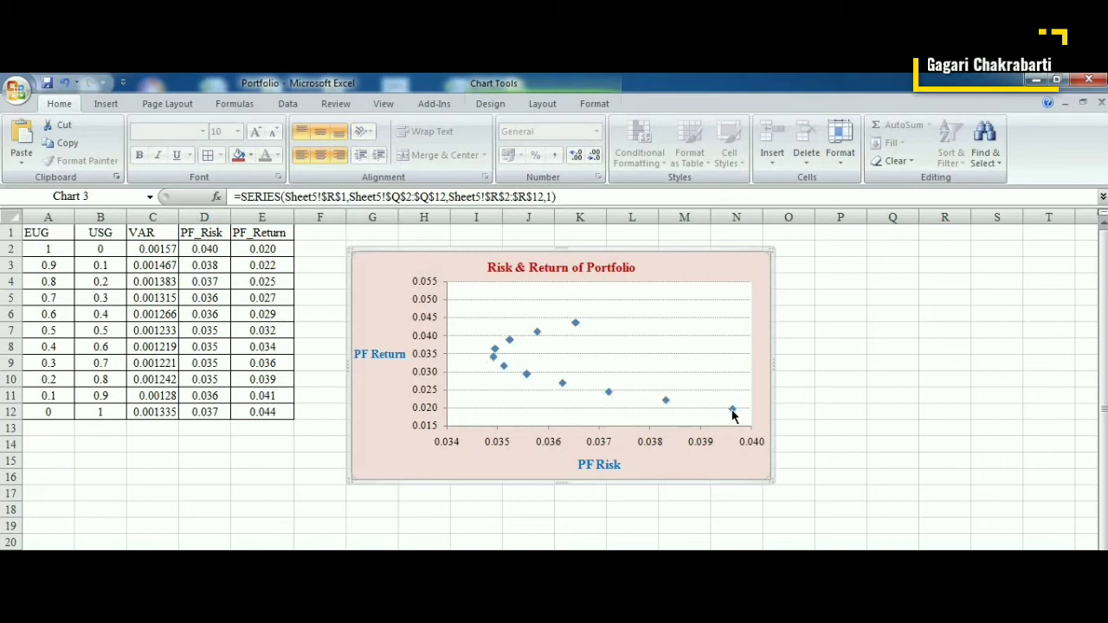
{"action": "left_click", "coordinate": [58, 247]}
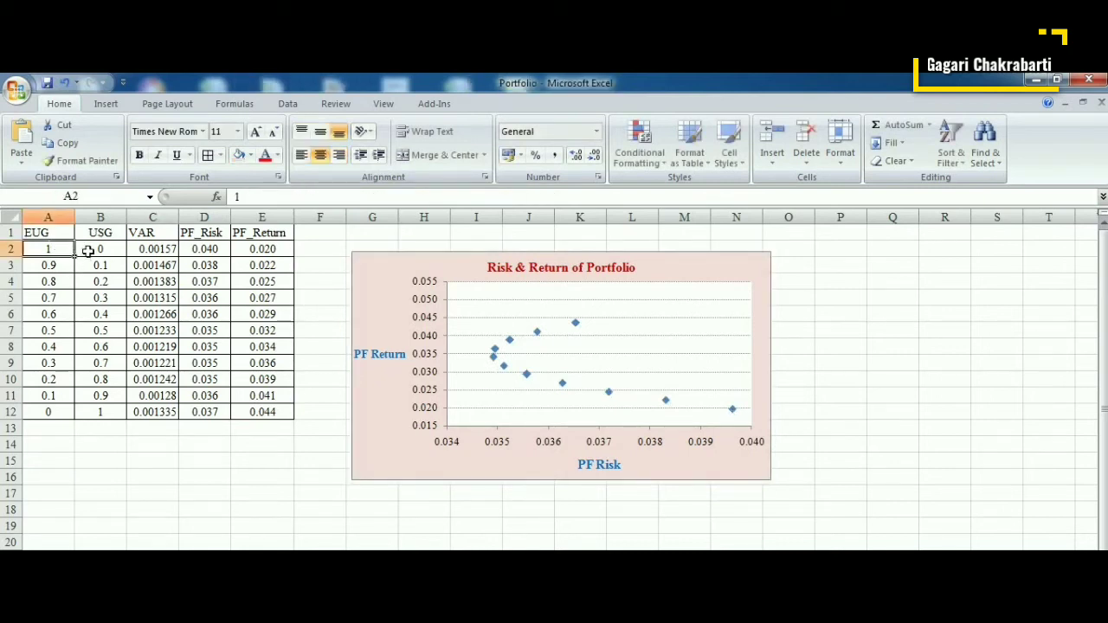
{"action": "left_click", "coordinate": [92, 249]}
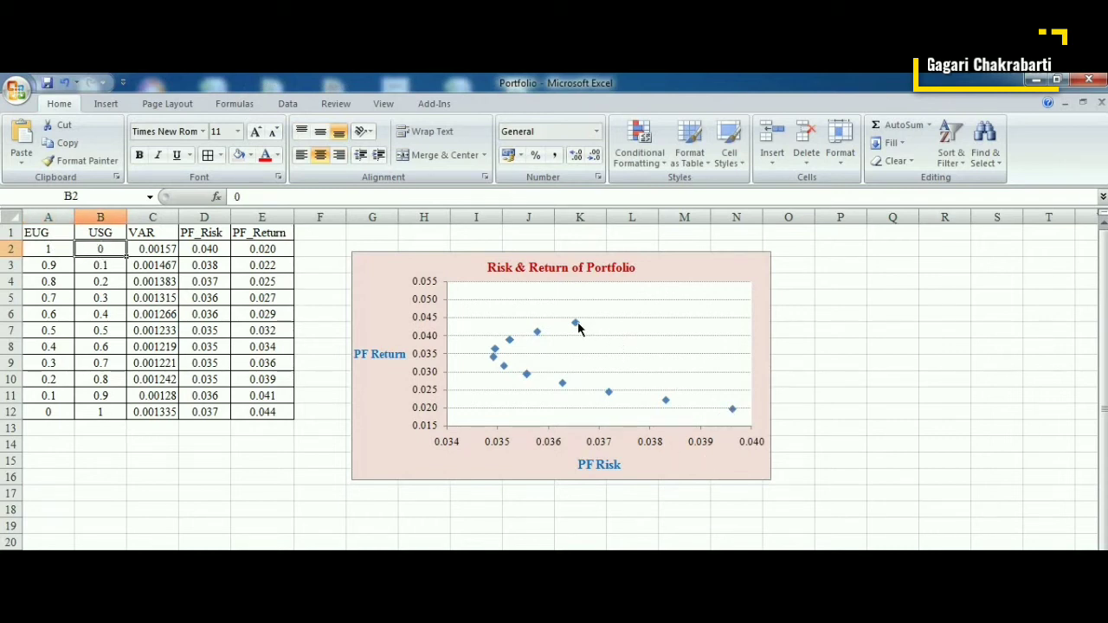
{"action": "left_click", "coordinate": [103, 409]}
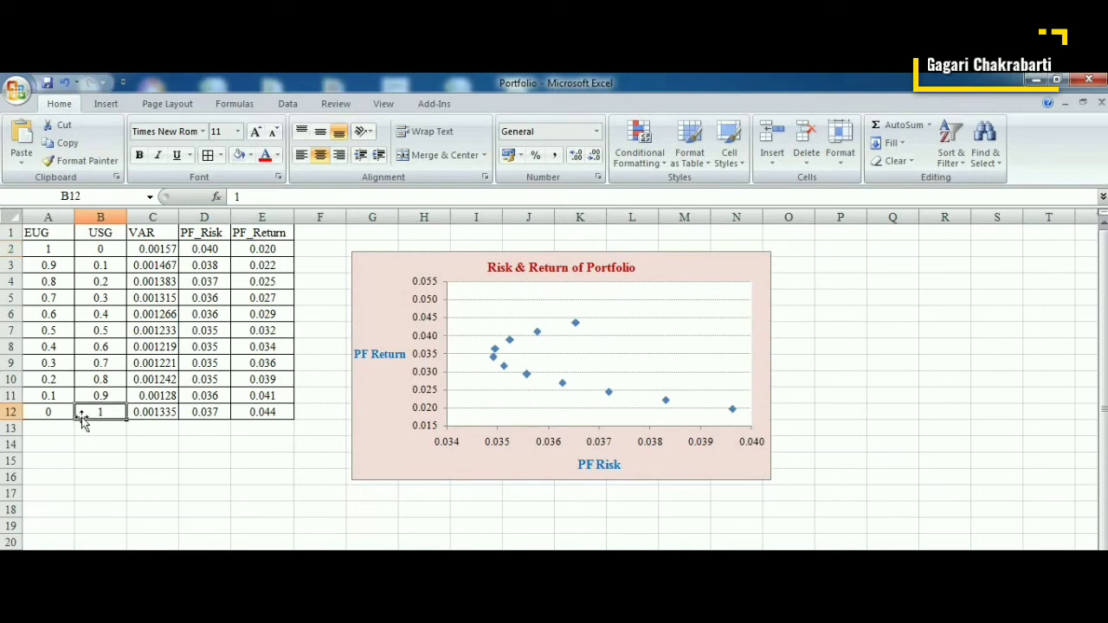
{"action": "left_click", "coordinate": [48, 410]}
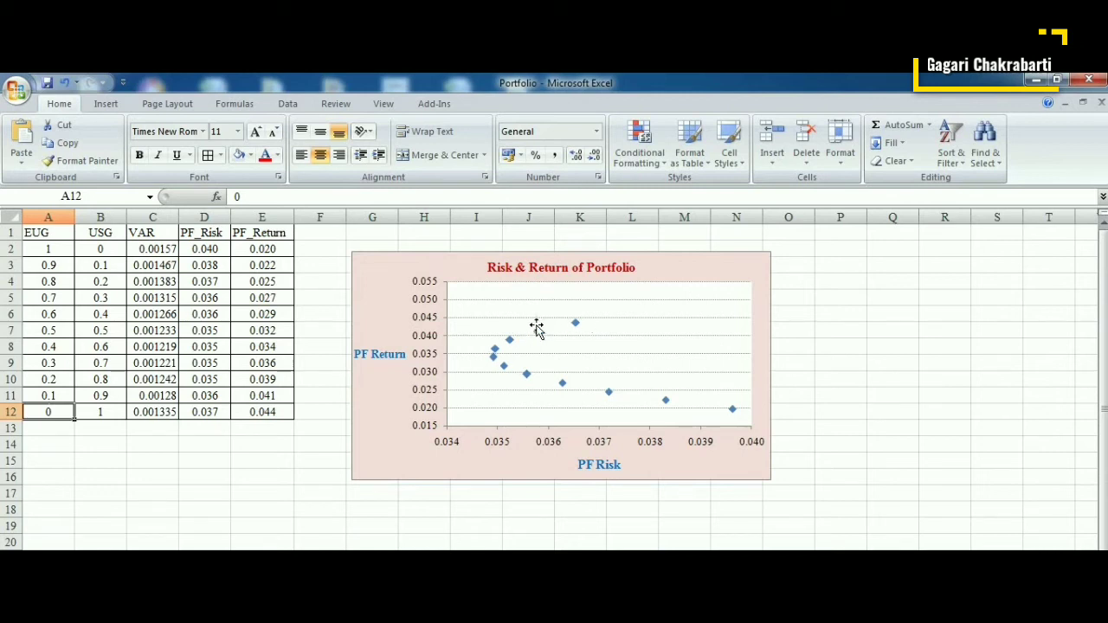
{"action": "left_click", "coordinate": [494, 361]}
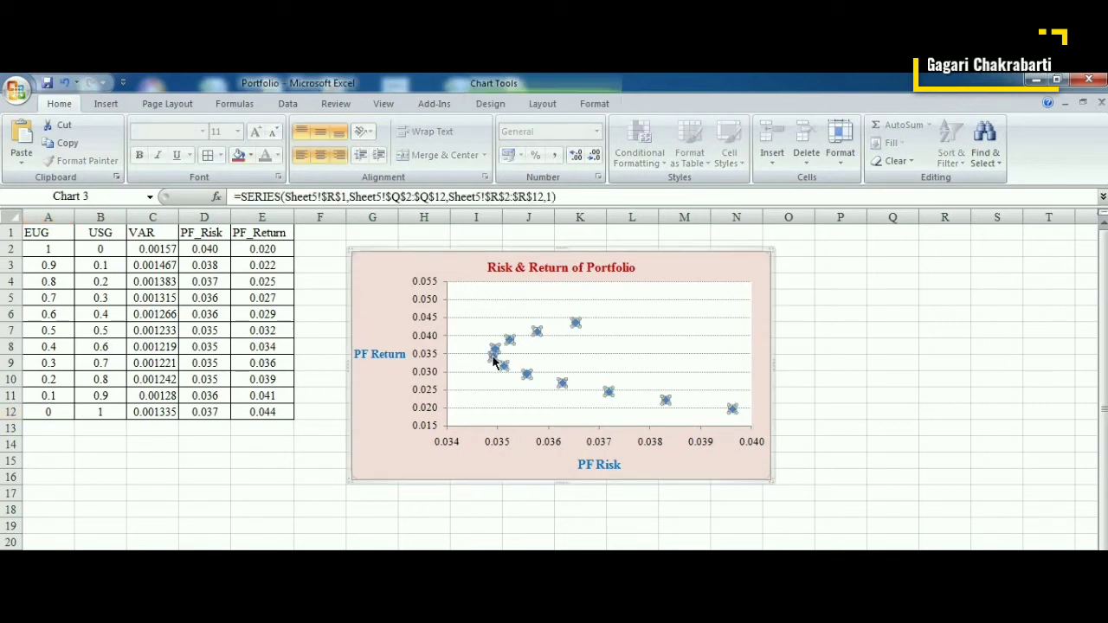
{"action": "mouse_move", "coordinate": [493, 361]}
{"action": "left_click", "coordinate": [212, 348]}
{"action": "left_click", "coordinate": [64, 347]}
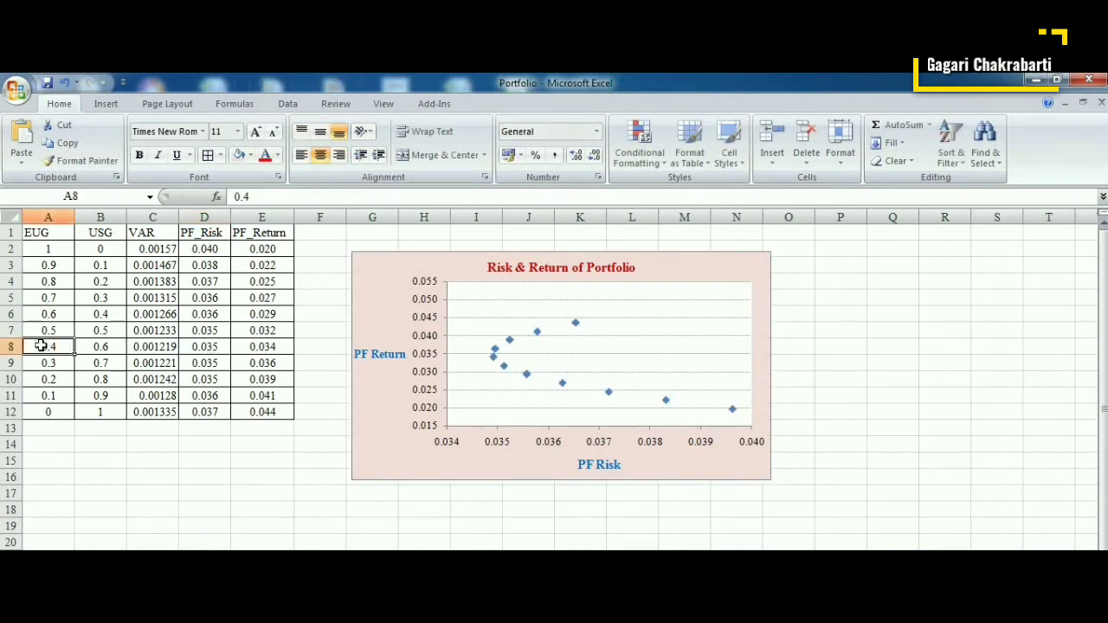
{"action": "left_click", "coordinate": [94, 350]}
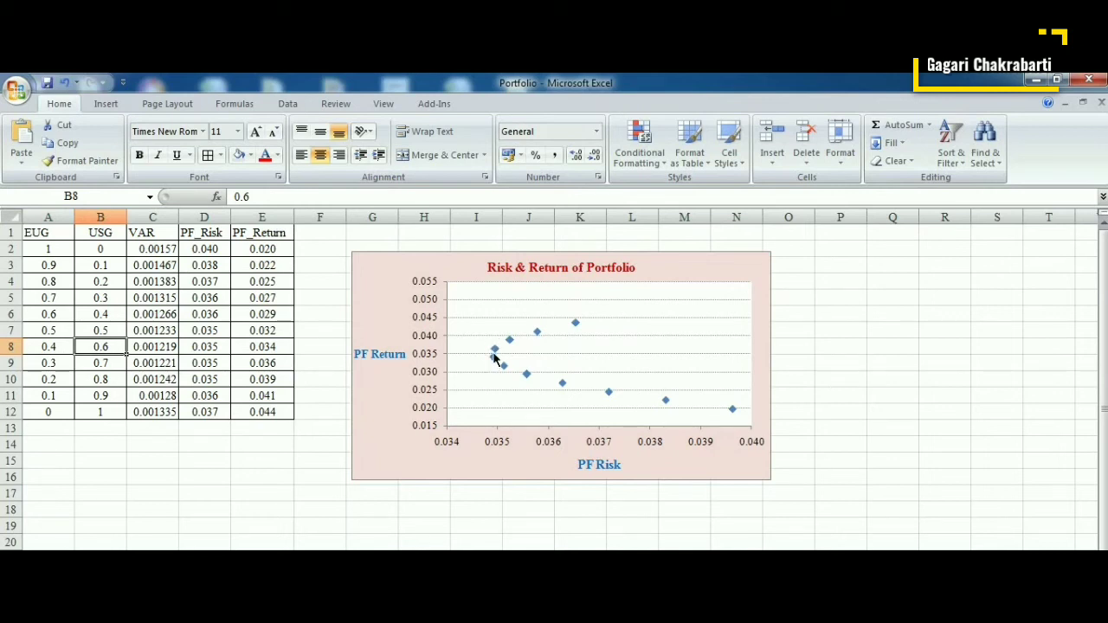
{"action": "left_click", "coordinate": [822, 393]}
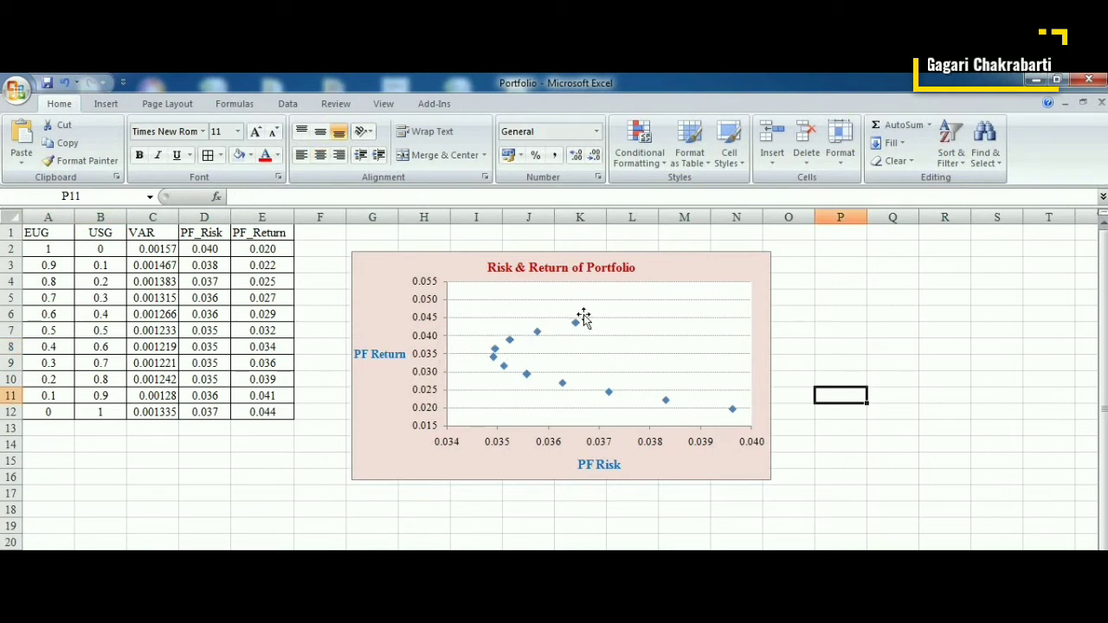
Draw a straight line across the chart from the return axis up-right as a tangent.
{"action": "left_click", "coordinate": [106, 105]}
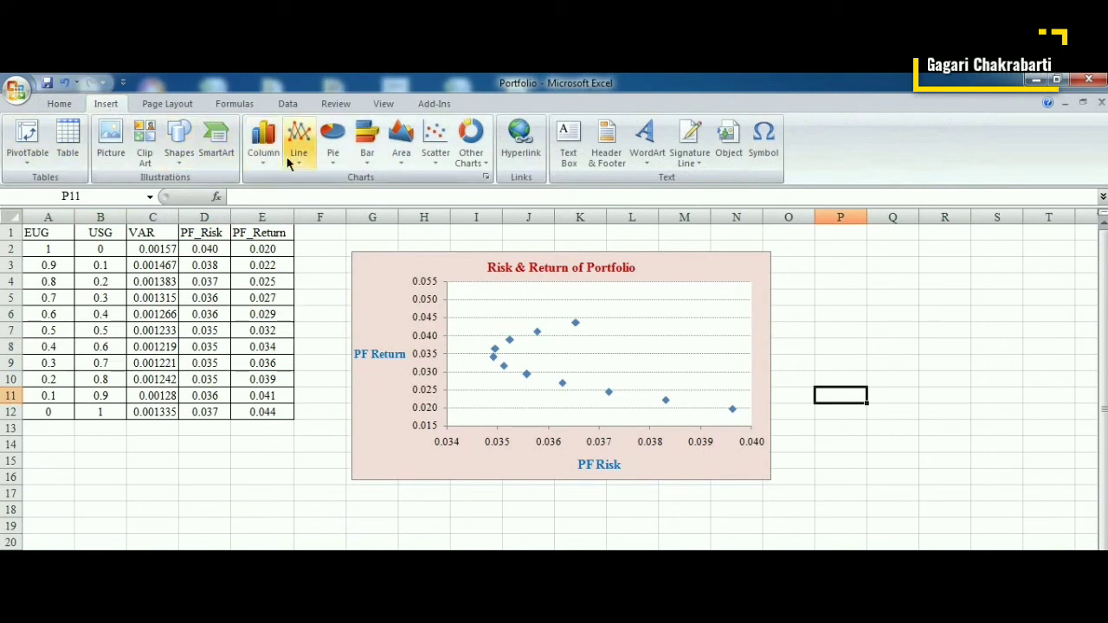
{"action": "left_click", "coordinate": [179, 143]}
{"action": "left_click", "coordinate": [189, 202]}
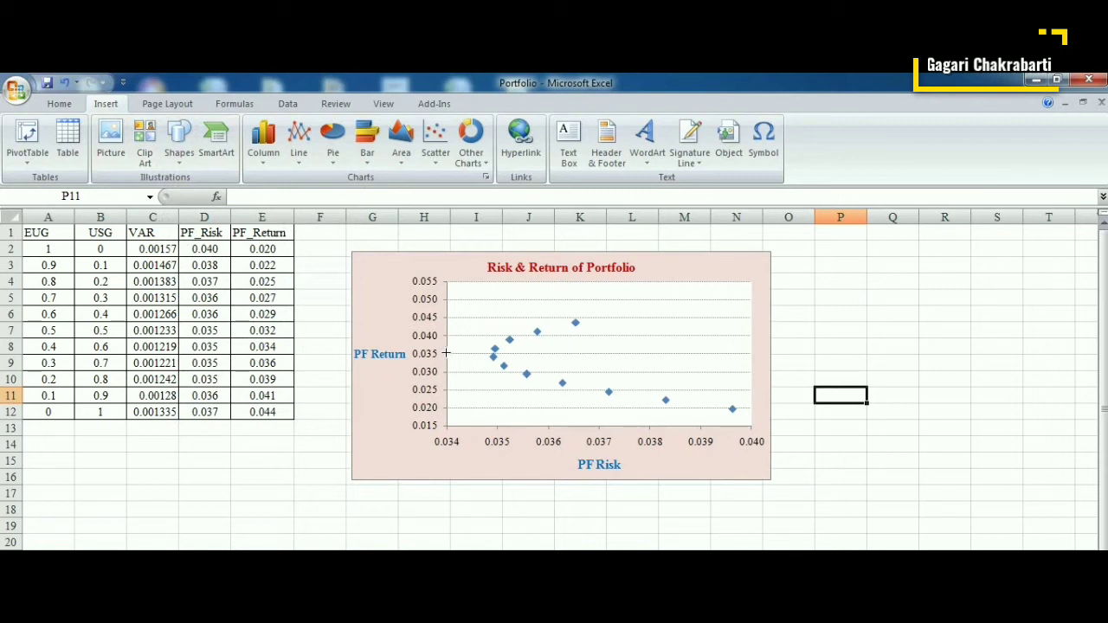
{"action": "left_click_drag", "start_coordinate": [446, 353], "coordinate": [660, 283]}
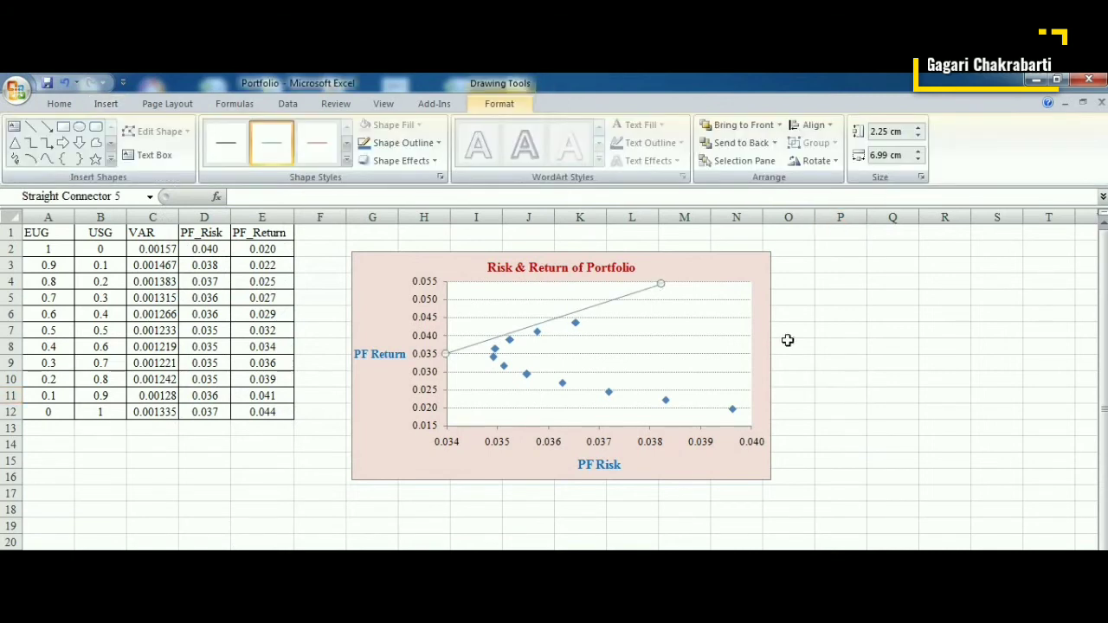
{"action": "left_click", "coordinate": [823, 353]}
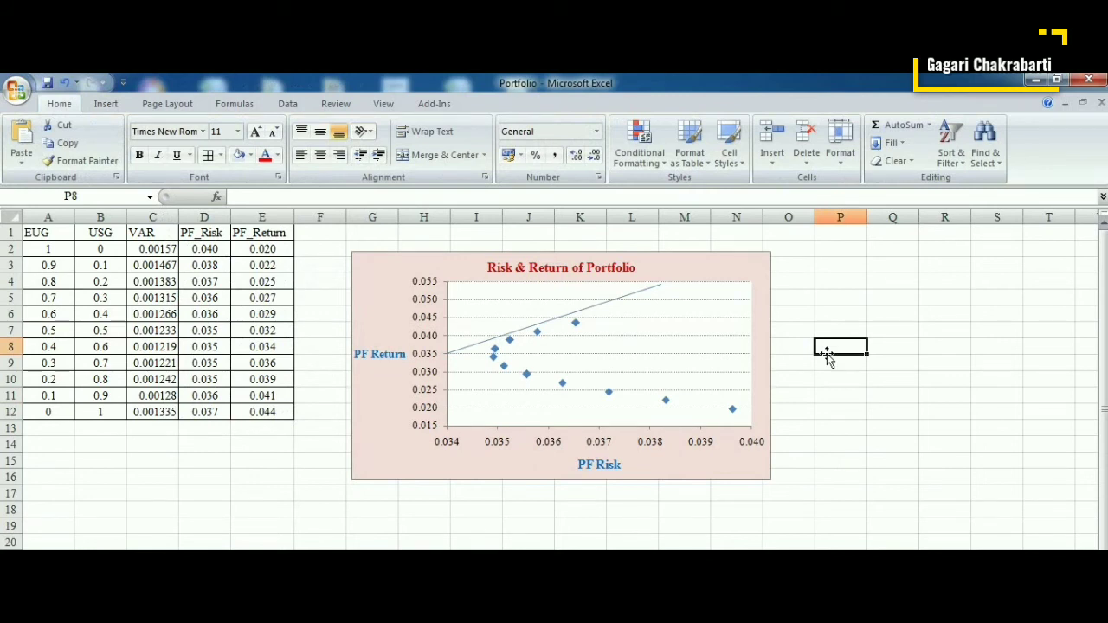
Select the tangent line drawn on the risk-return chart.
{"action": "left_click", "coordinate": [610, 302]}
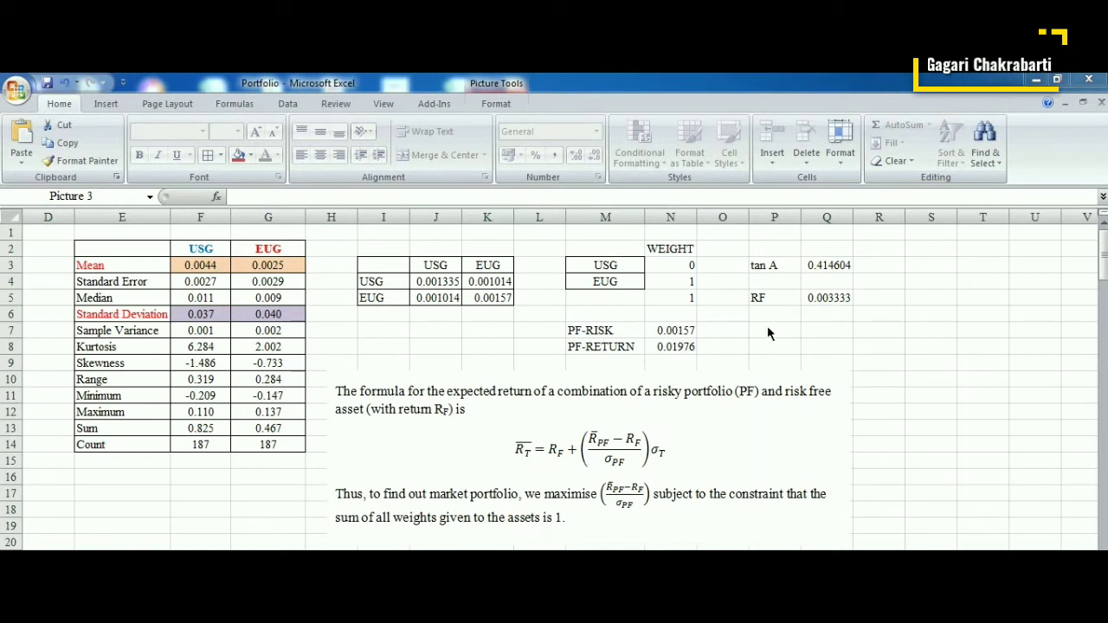
Inspect the risk-free rate formula in Q5 and the tan A formula in Q3.
{"action": "left_click", "coordinate": [825, 297]}
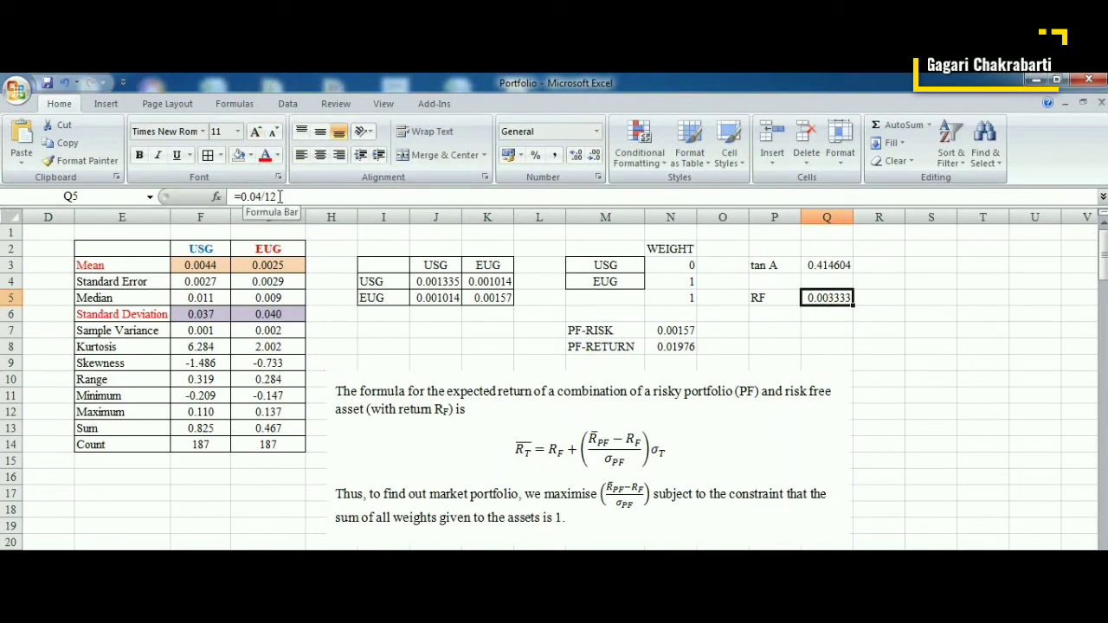
{"action": "left_click", "coordinate": [844, 315]}
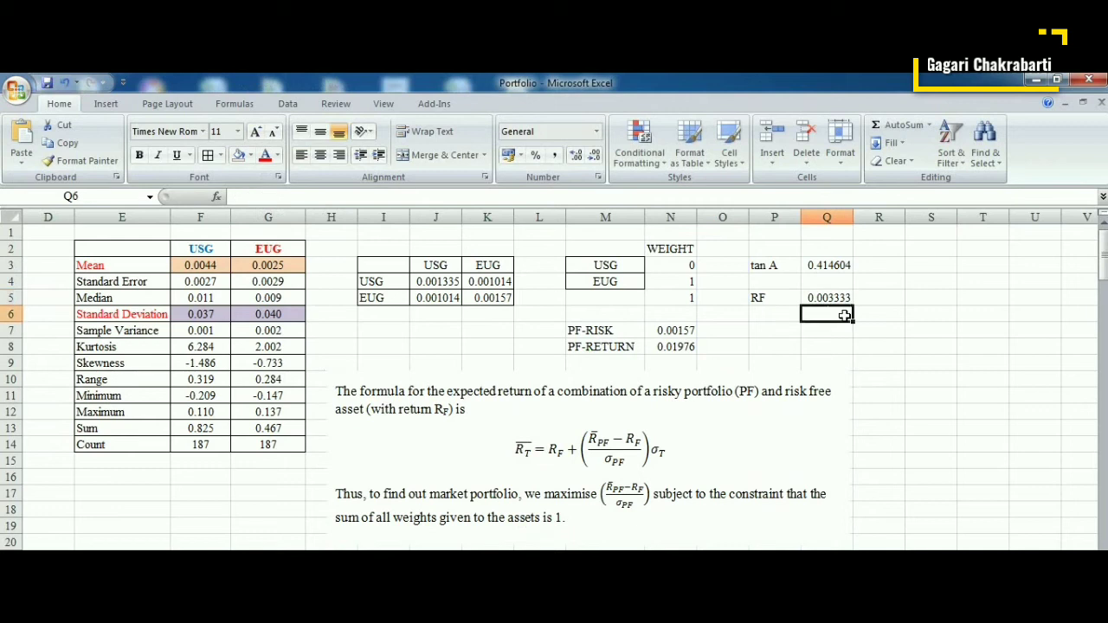
{"action": "left_click", "coordinate": [829, 267]}
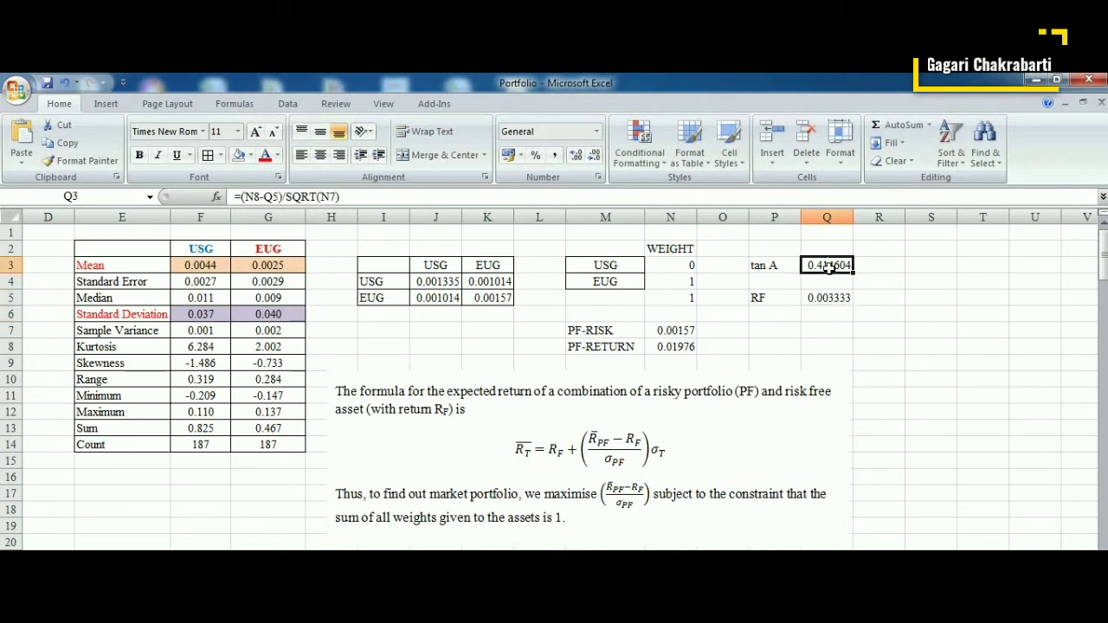
{"action": "left_click", "coordinate": [261, 194]}
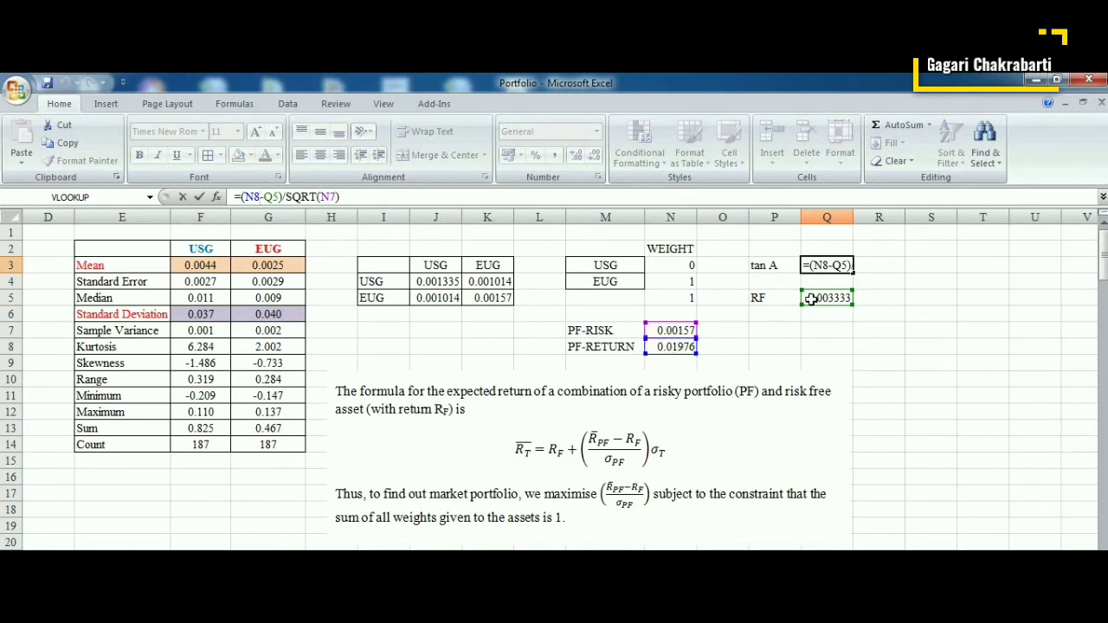
{"action": "left_click", "coordinate": [316, 197]}
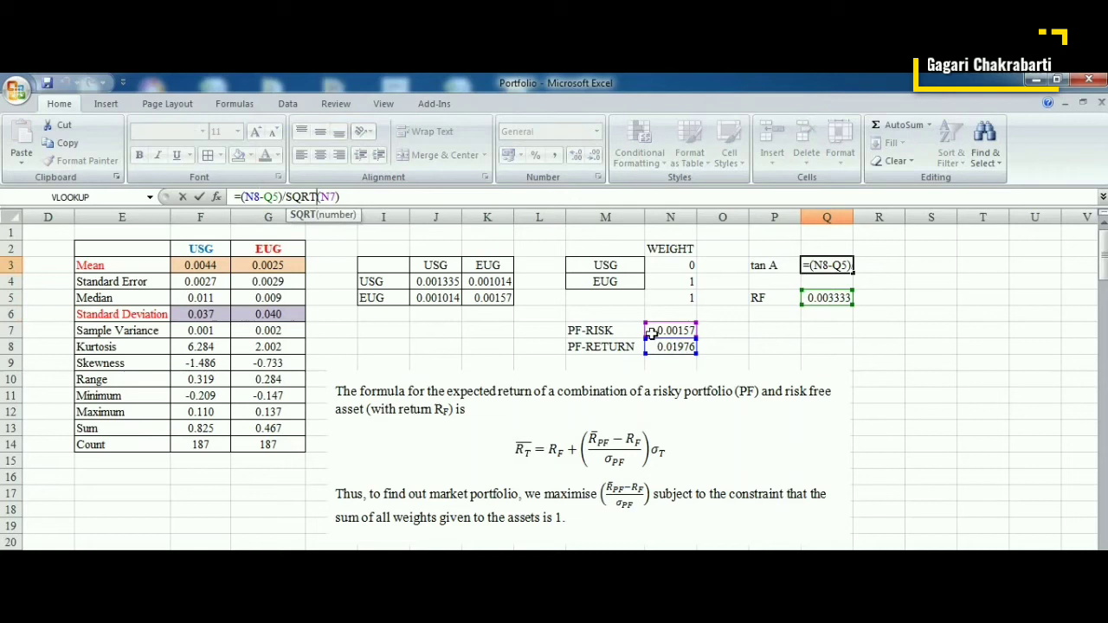
{"action": "left_click", "coordinate": [930, 398]}
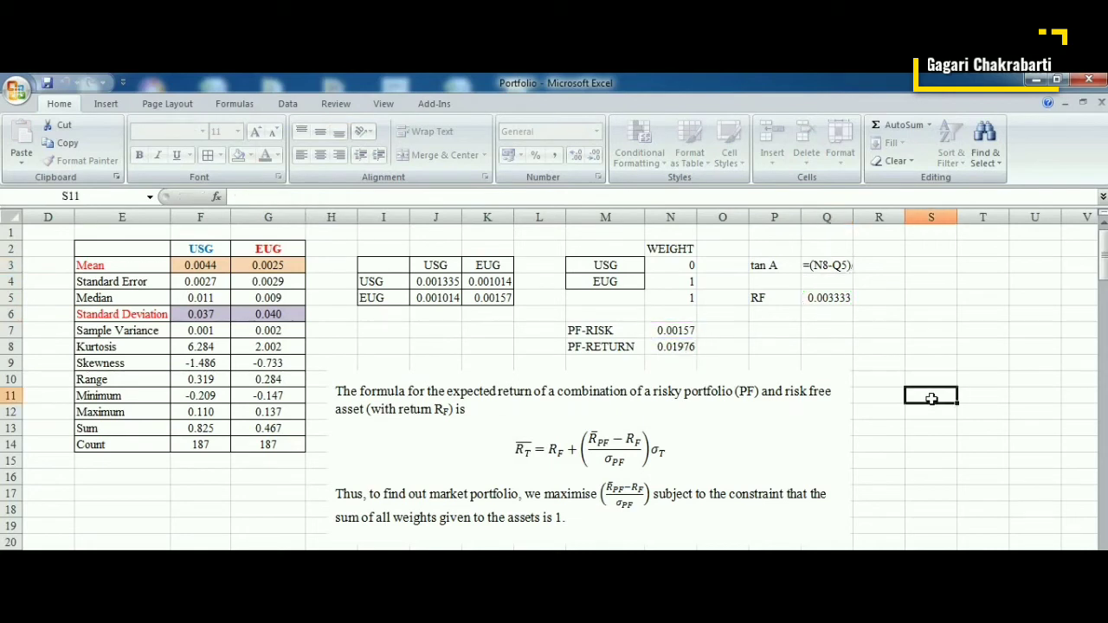
Shade the tan A label light blue and centre the WEIGHT values in N3:N5.
{"action": "left_click", "coordinate": [788, 267]}
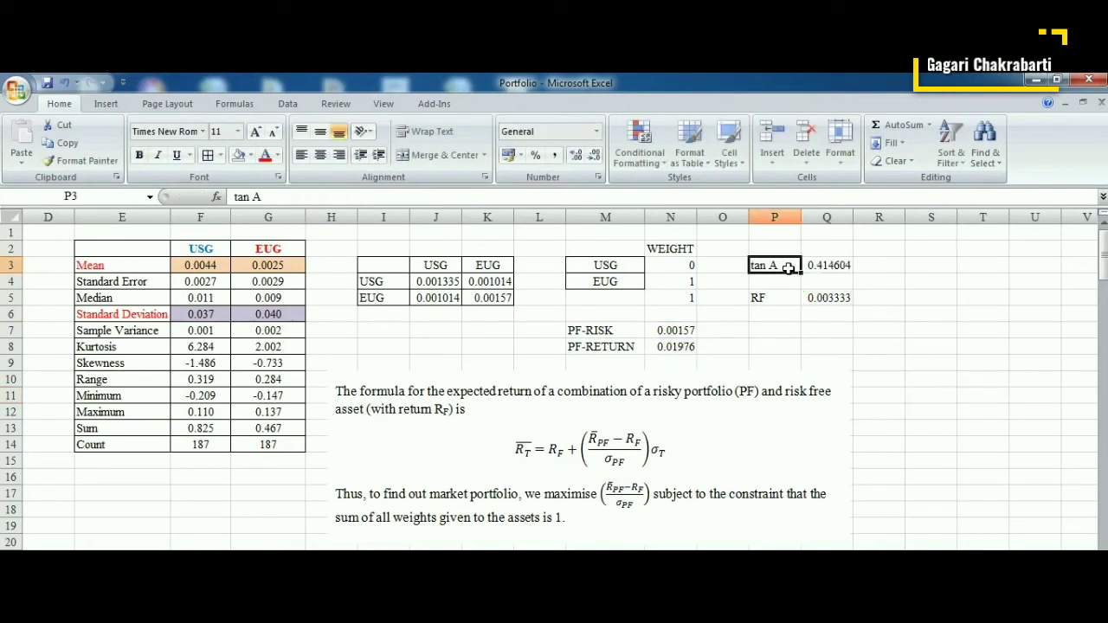
{"action": "left_click", "coordinate": [250, 155]}
{"action": "key", "text": "Escape"}
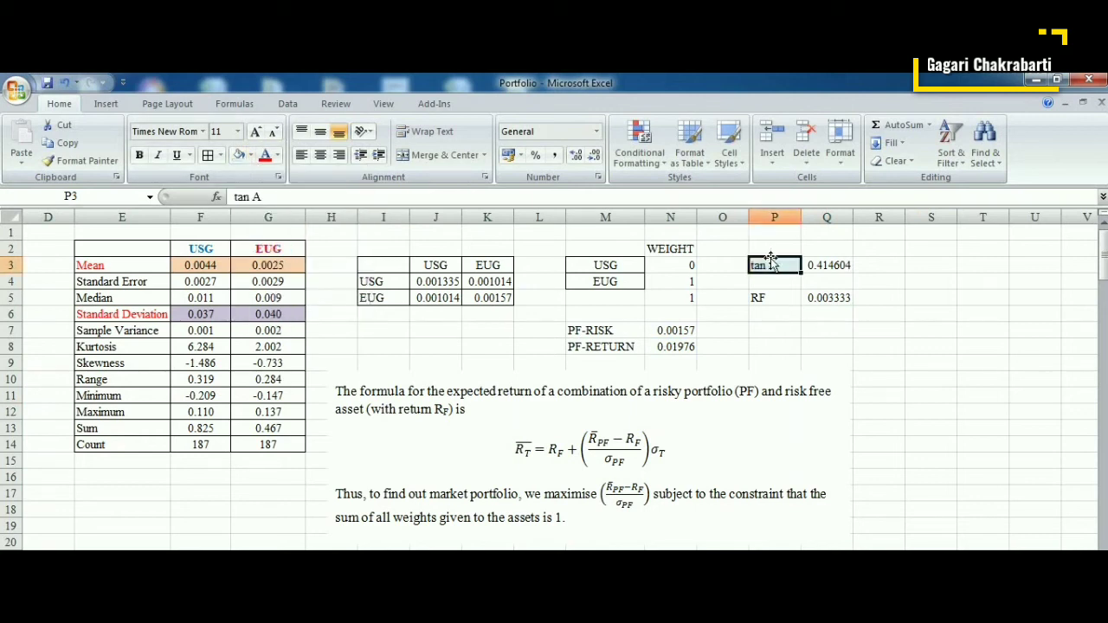
{"action": "left_click", "coordinate": [675, 297]}
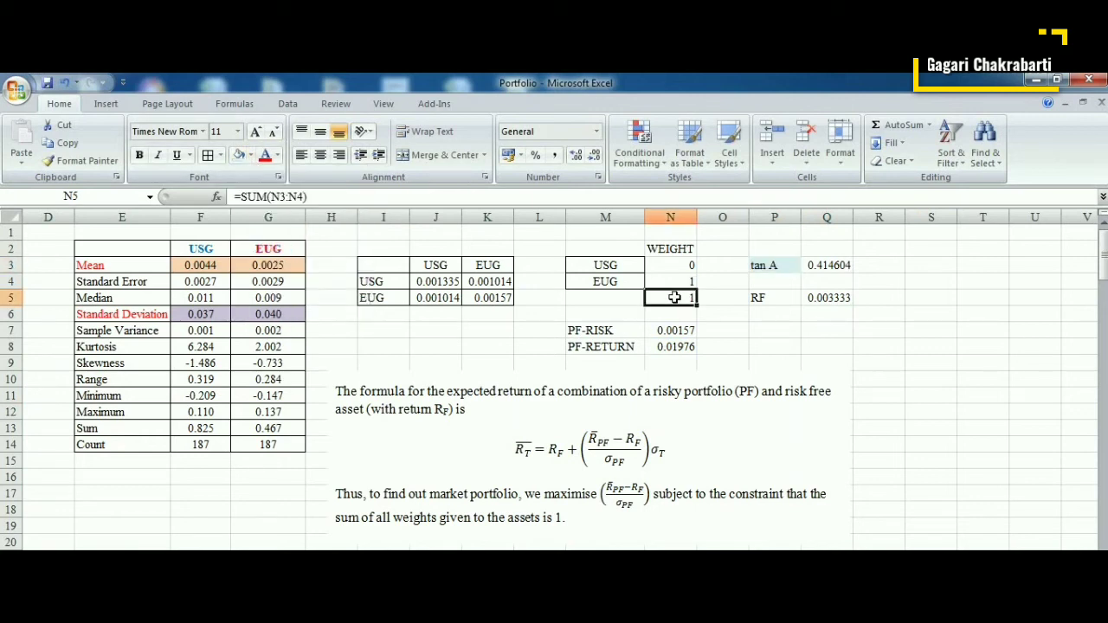
{"action": "left_click_drag", "start_coordinate": [668, 265], "coordinate": [663, 297]}
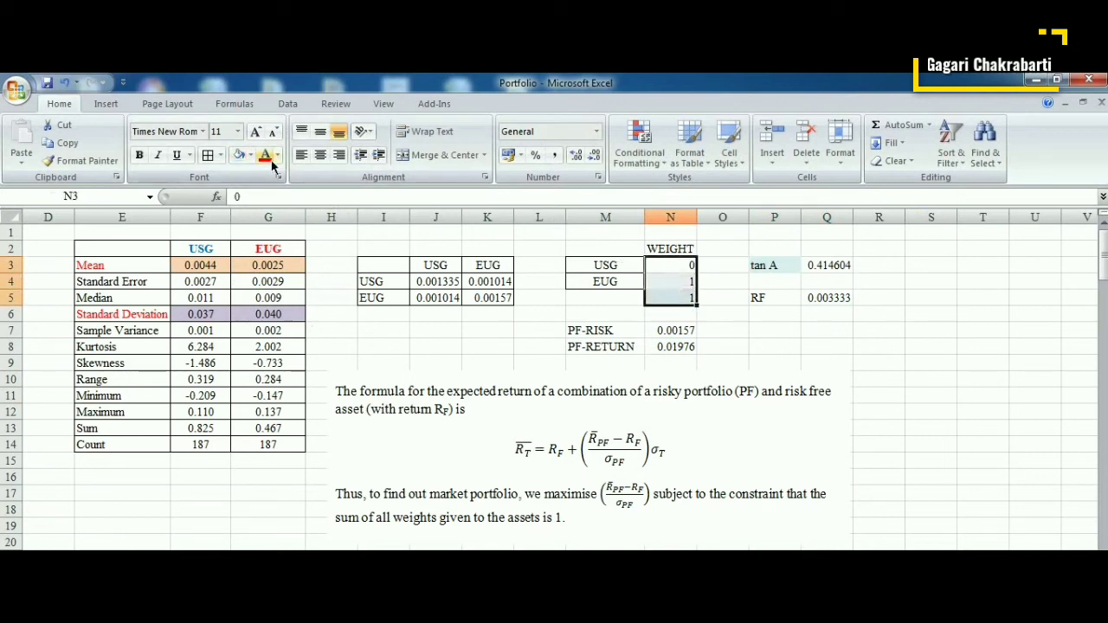
{"action": "left_click", "coordinate": [319, 154]}
{"action": "left_click", "coordinate": [885, 344]}
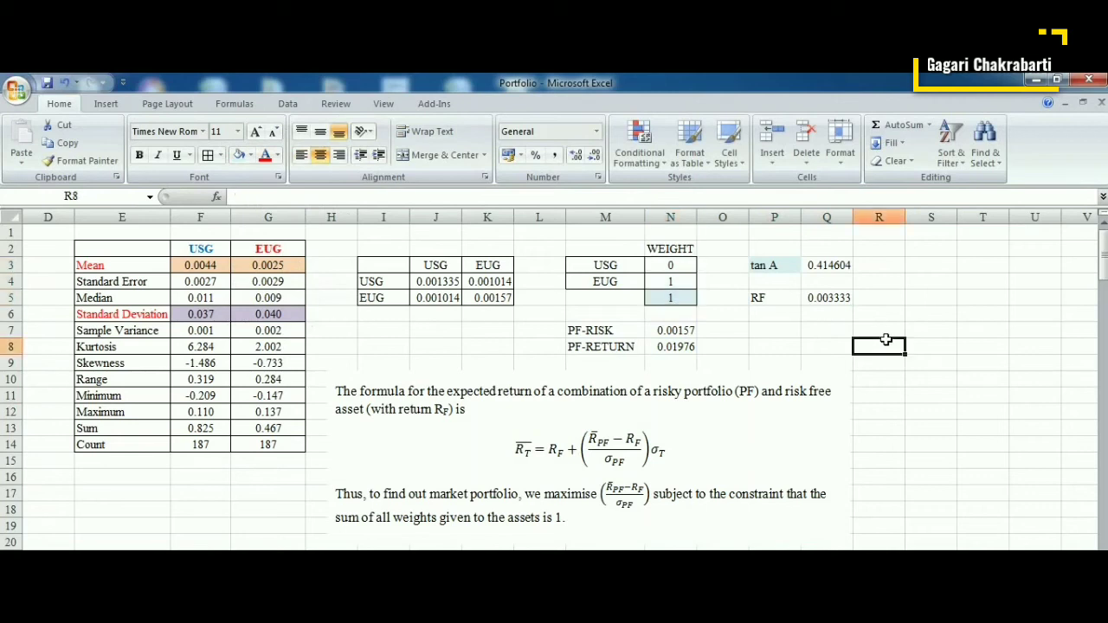
In Solver, set target cell Q3 (tan A) to Max by changing weight cells N3:N4.
{"action": "left_click", "coordinate": [285, 104]}
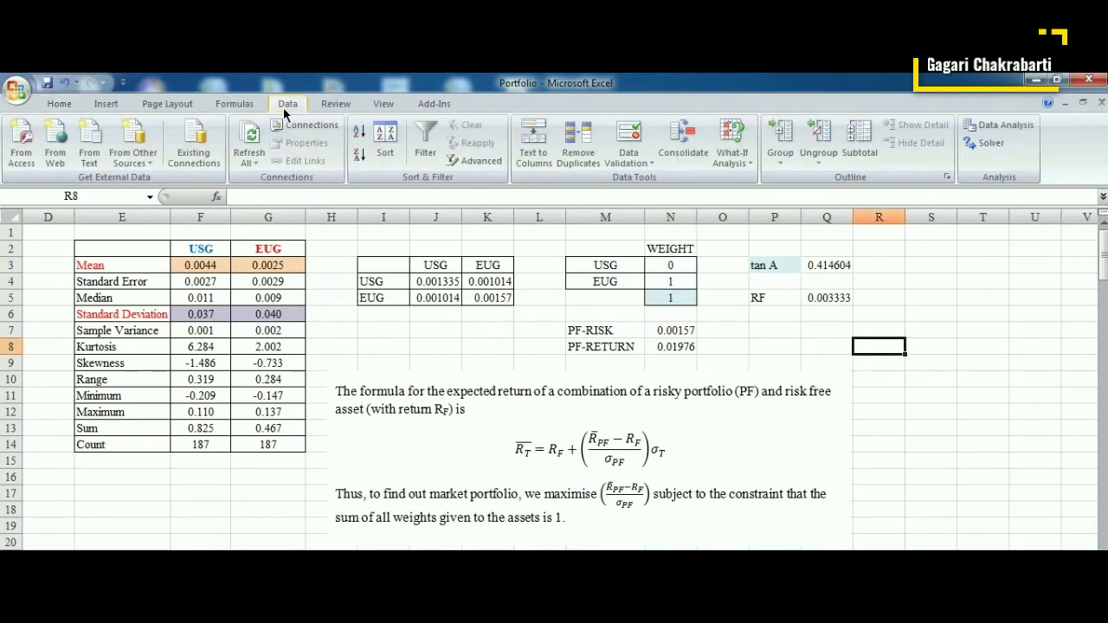
{"action": "left_click", "coordinate": [987, 143]}
{"action": "left_click_drag", "start_coordinate": [873, 156], "coordinate": [325, 145]}
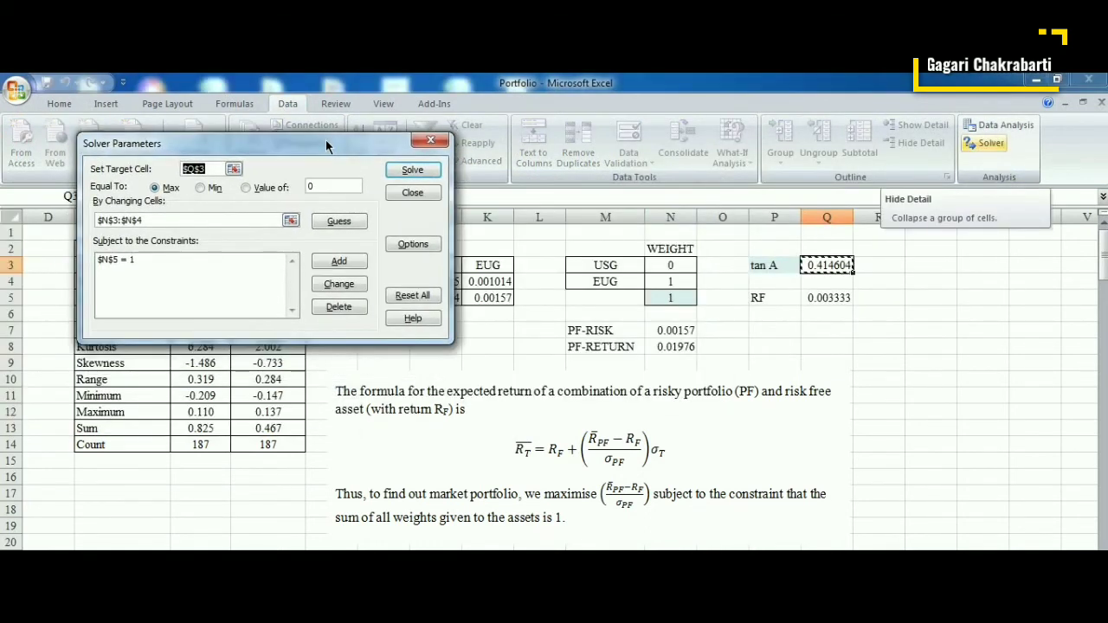
{"action": "left_click", "coordinate": [234, 169]}
{"action": "left_click", "coordinate": [830, 265]}
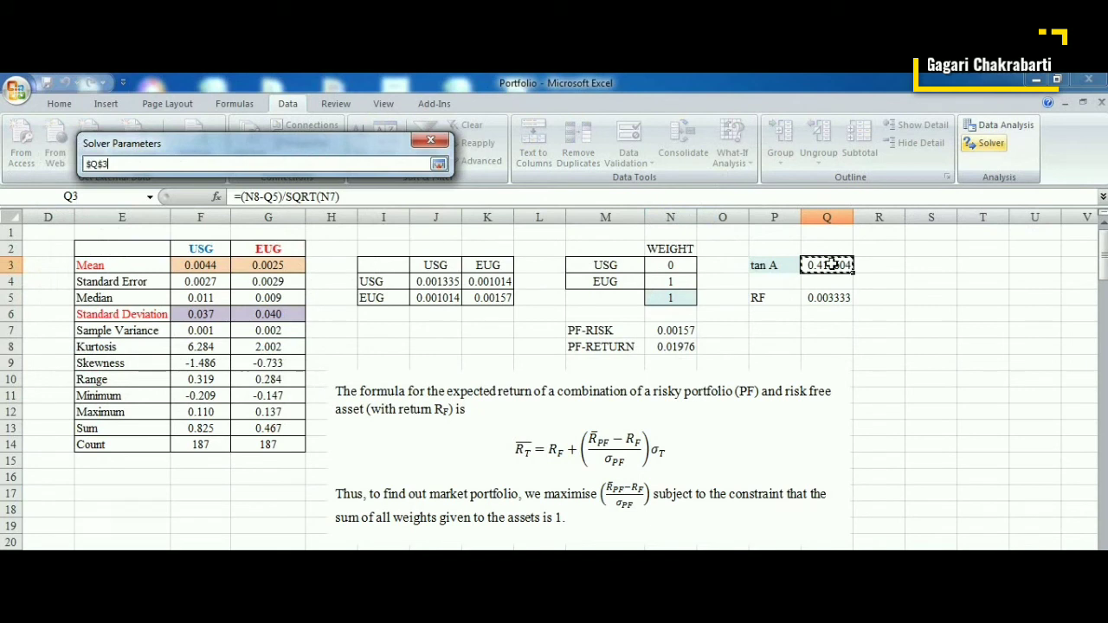
{"action": "left_click", "coordinate": [437, 165]}
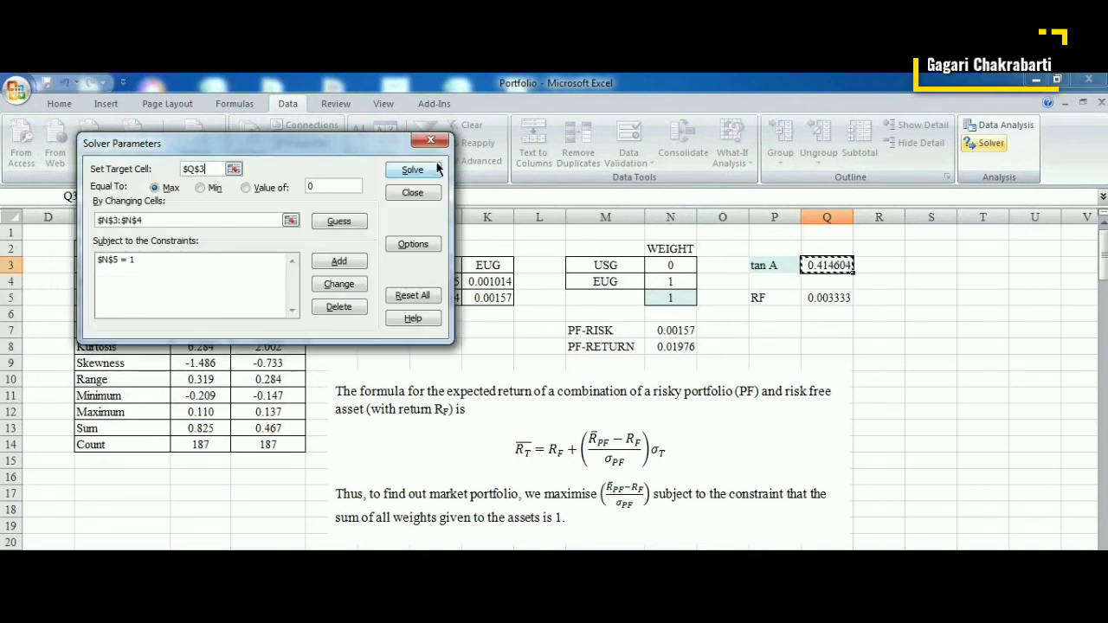
{"action": "left_click", "coordinate": [158, 192]}
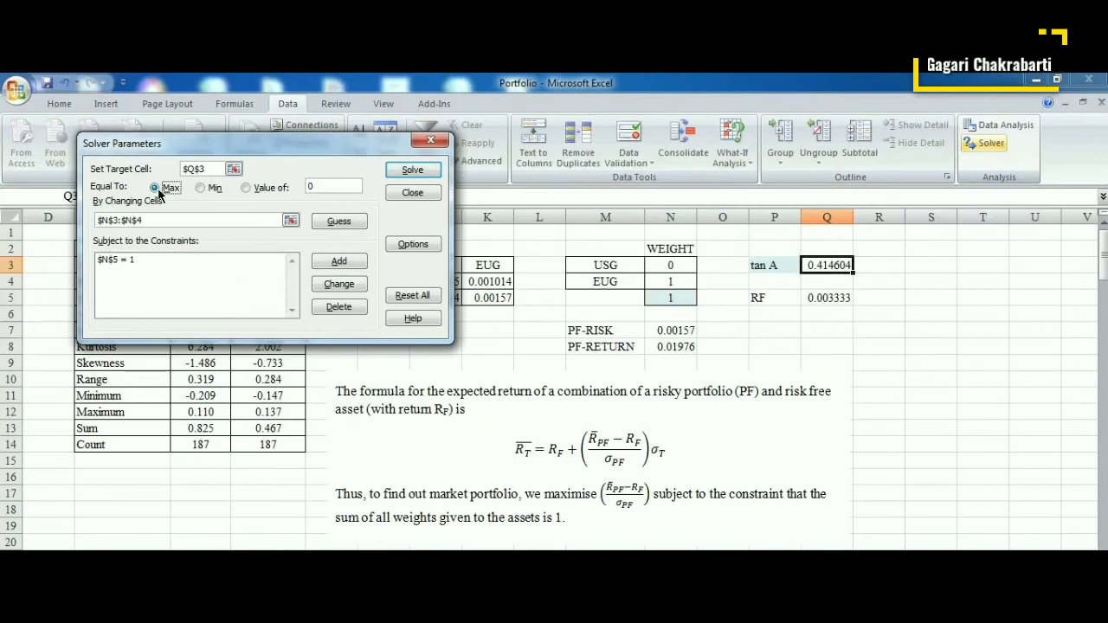
{"action": "left_click", "coordinate": [290, 222]}
{"action": "left_click", "coordinate": [670, 265]}
{"action": "left_click_drag", "start_coordinate": [670, 265], "coordinate": [670, 282]}
{"action": "left_click", "coordinate": [438, 164]}
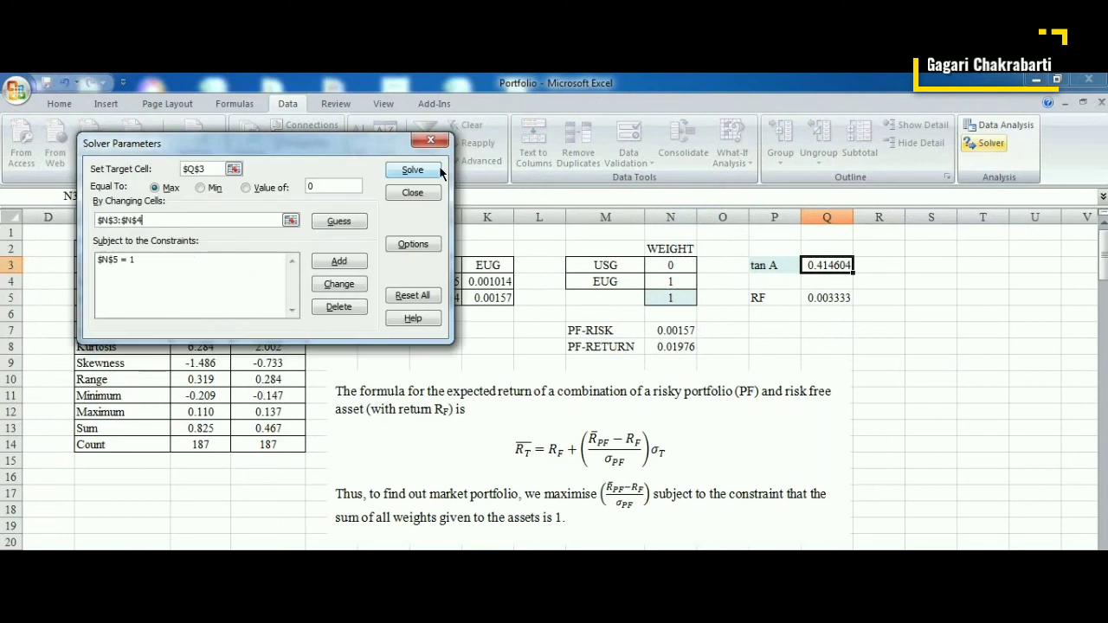
Replace the old Solver constraint with the constraint N5 = 1.
{"action": "left_click", "coordinate": [128, 262]}
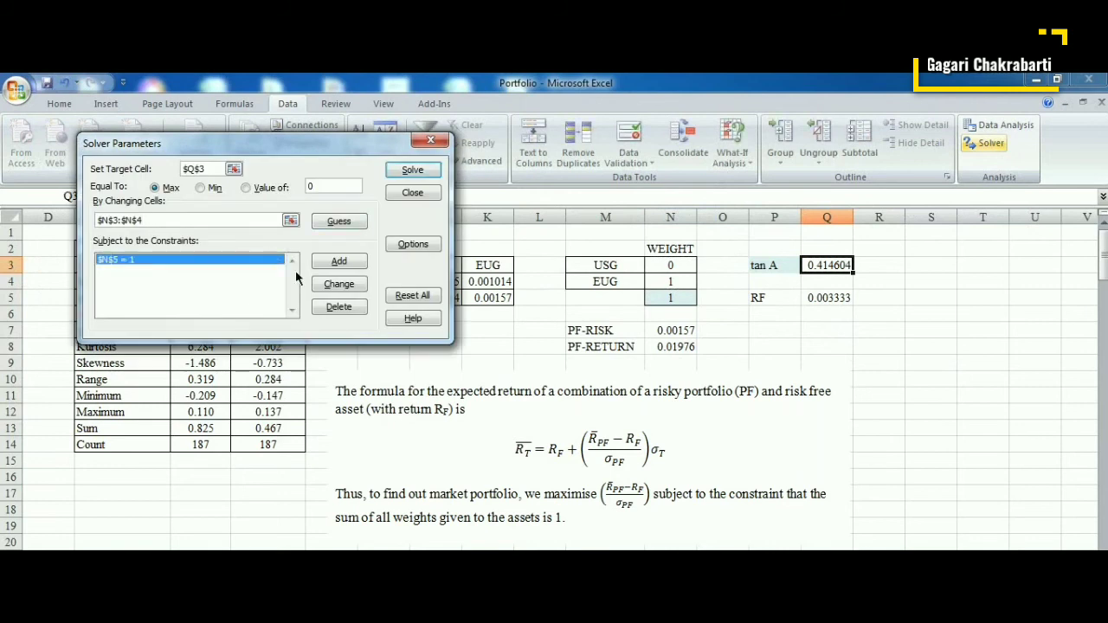
{"action": "left_click", "coordinate": [335, 308]}
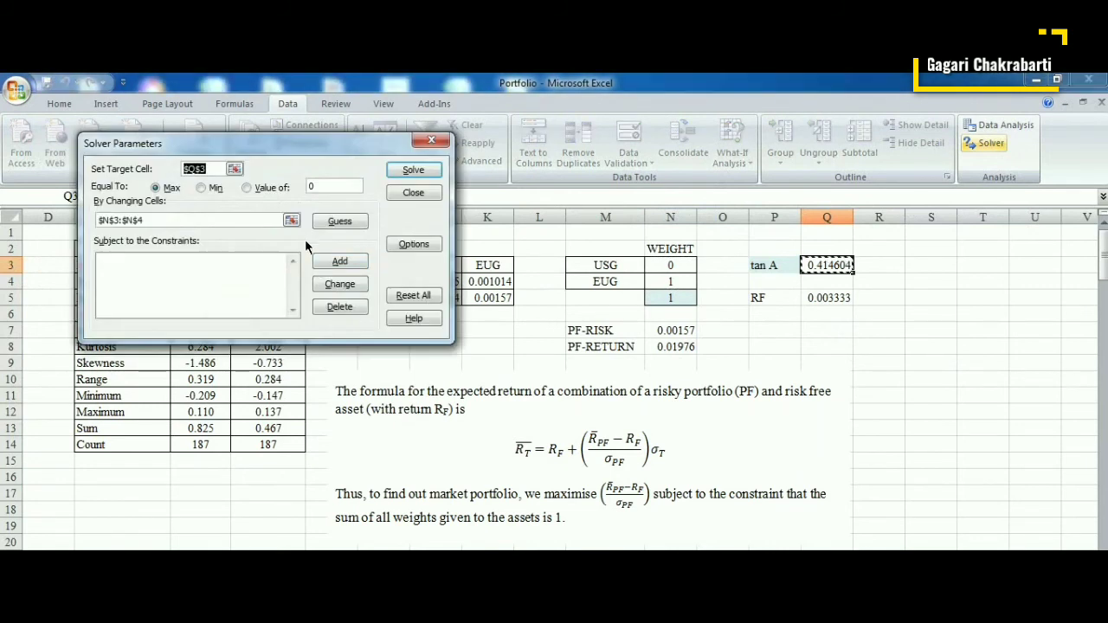
{"action": "left_click", "coordinate": [339, 261]}
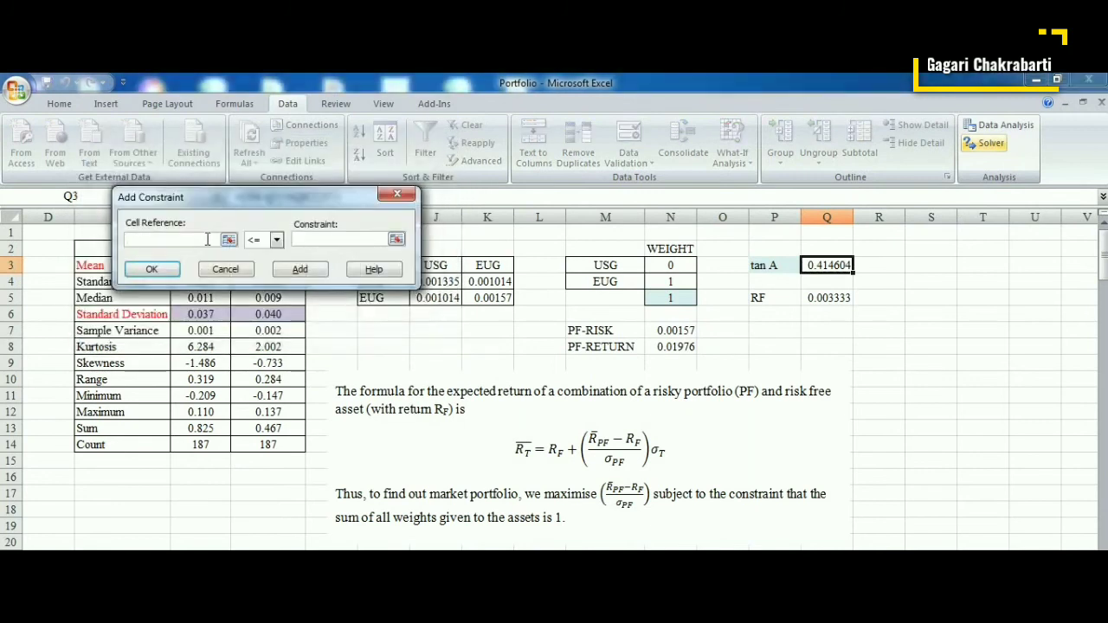
{"action": "left_click", "coordinate": [672, 298]}
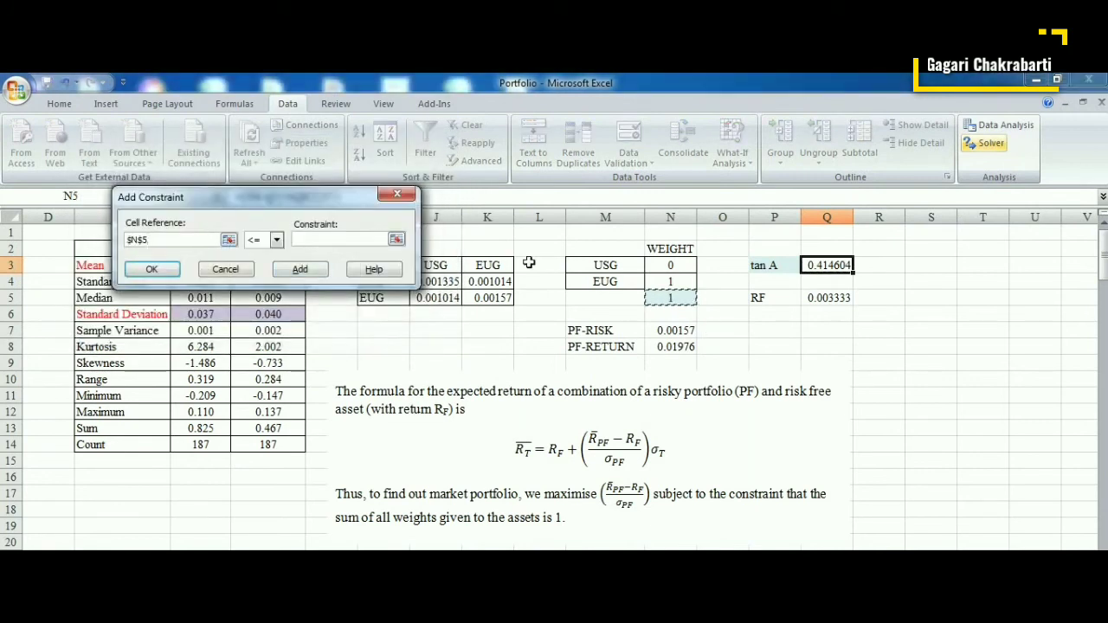
{"action": "left_click", "coordinate": [277, 240]}
{"action": "left_click", "coordinate": [258, 265]}
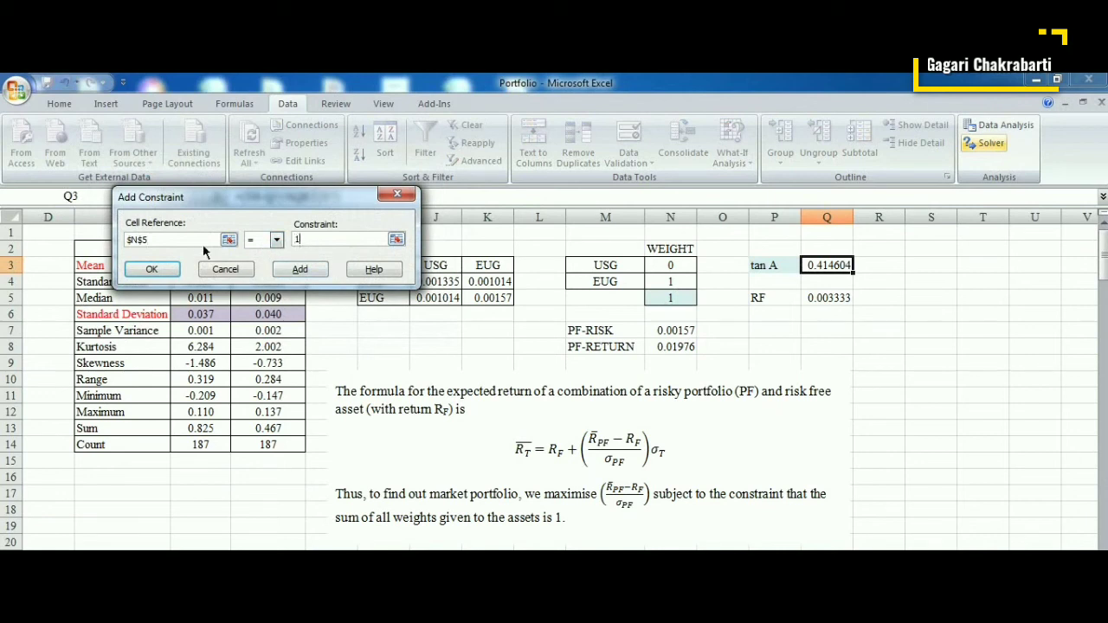
{"action": "left_click", "coordinate": [151, 269]}
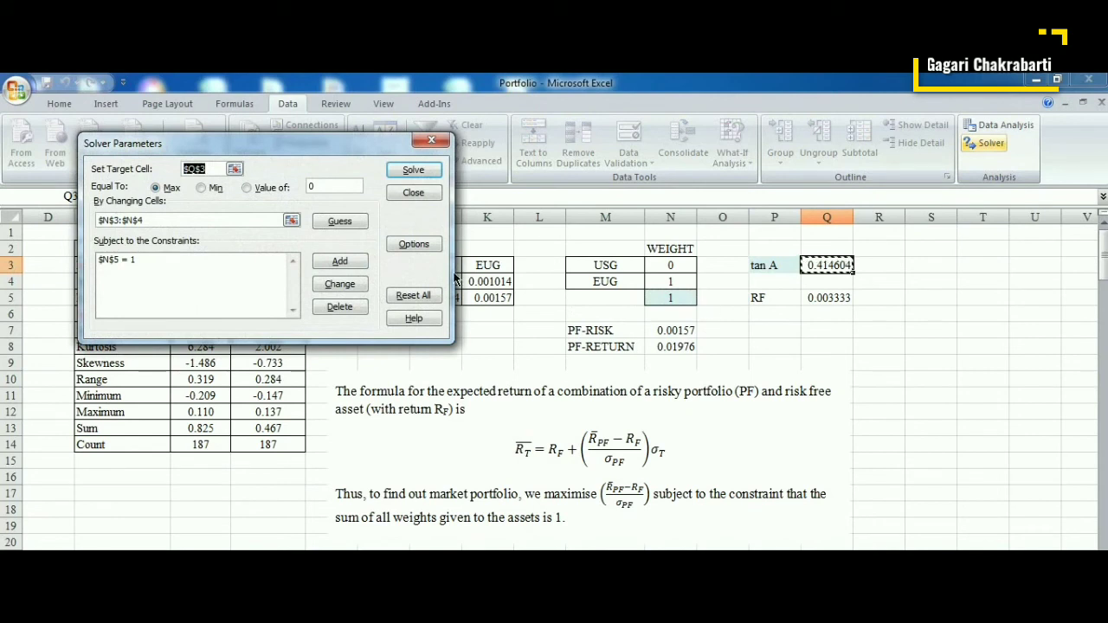
Allow negative weights and solve, keeping USG 1.685054, EUG -0.68505, tan A 1.211941.
{"action": "left_click", "coordinate": [423, 248]}
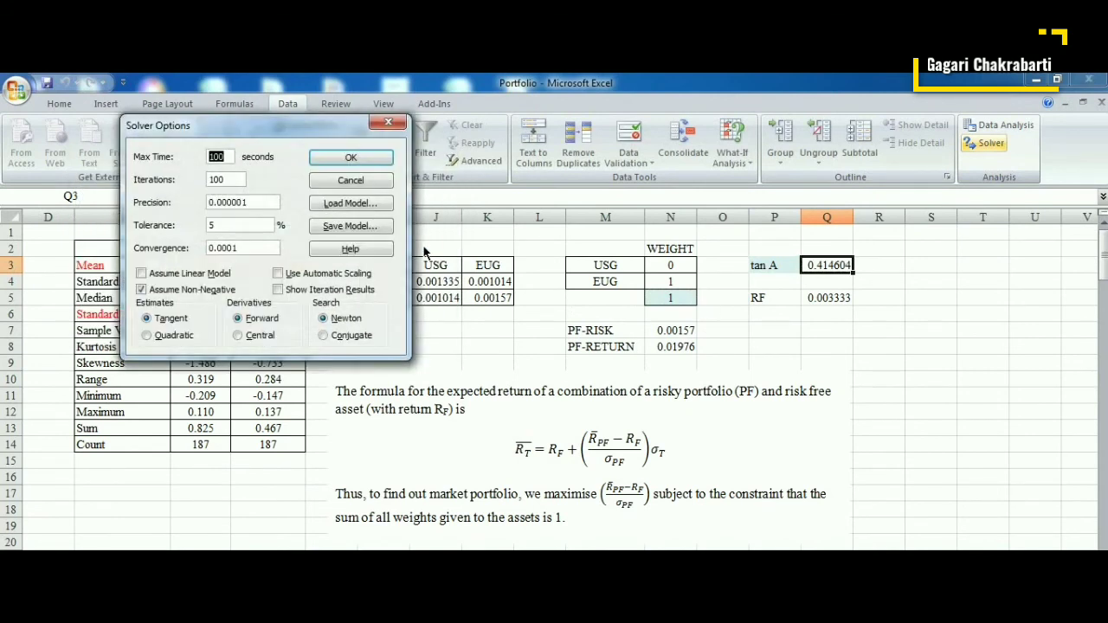
{"action": "left_click", "coordinate": [142, 290]}
{"action": "left_click", "coordinate": [352, 159]}
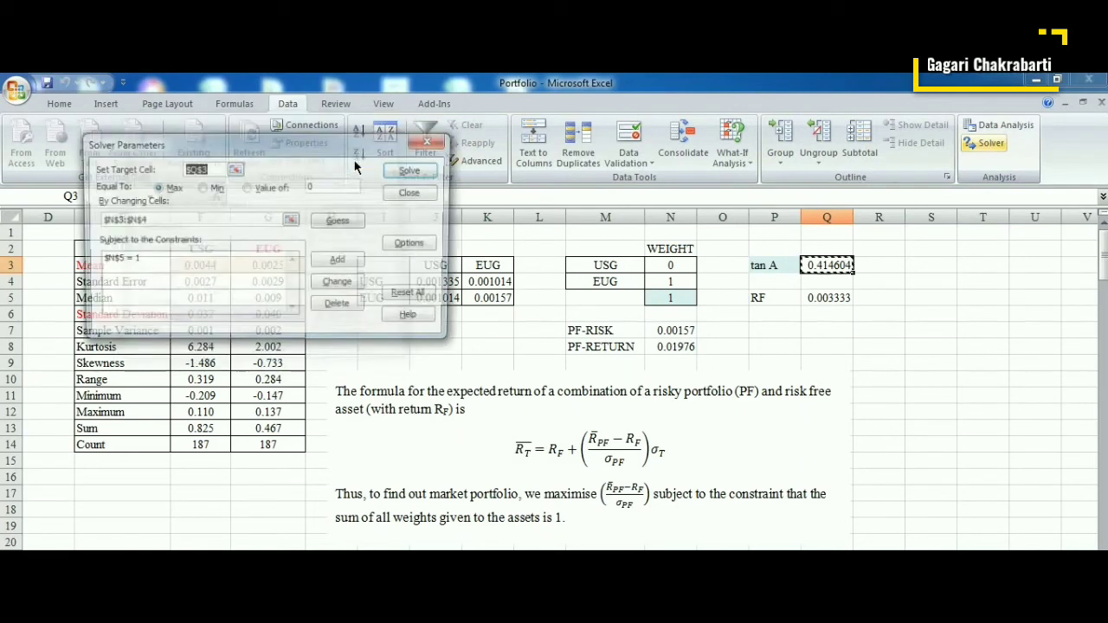
{"action": "left_click", "coordinate": [403, 171]}
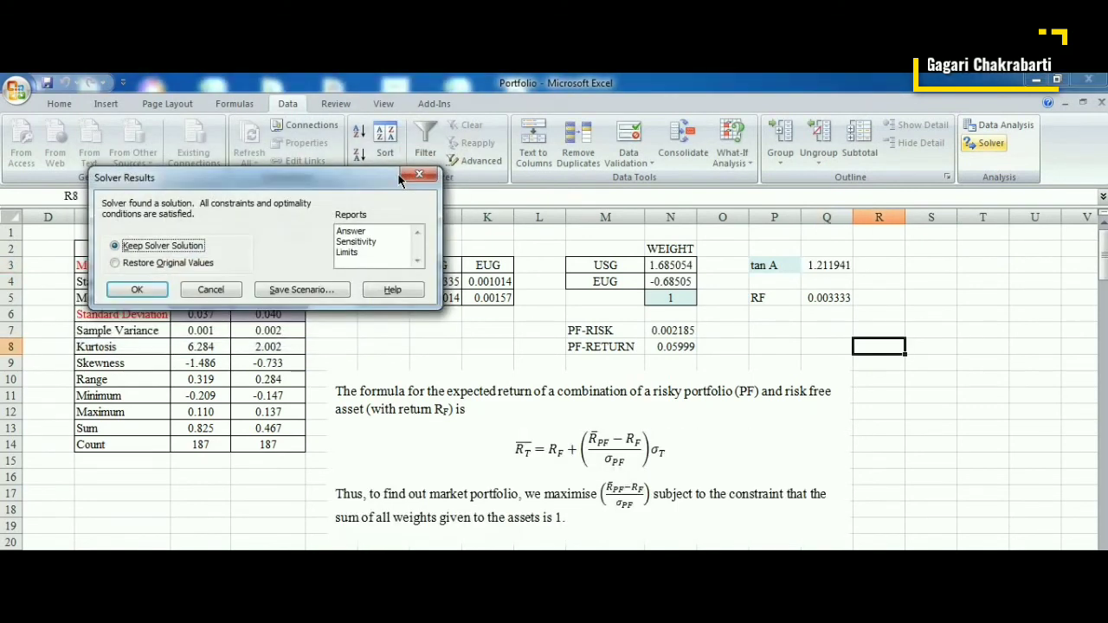
{"action": "left_click", "coordinate": [141, 289]}
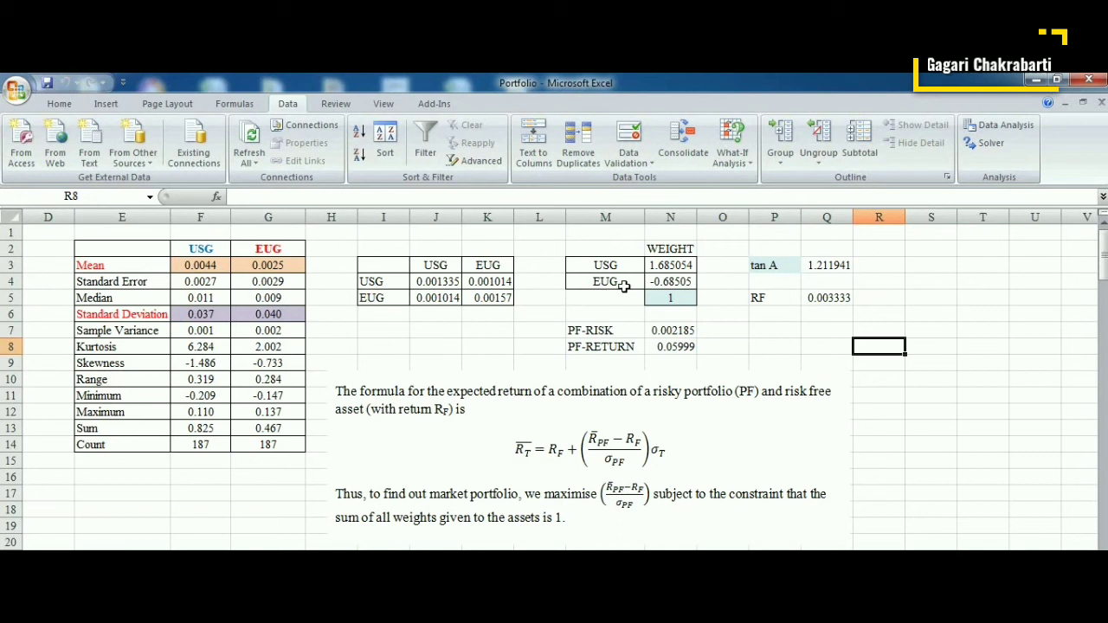
Inspect the exact USG and EUG weights and the tan A formula in Q3.
{"action": "left_click", "coordinate": [679, 267]}
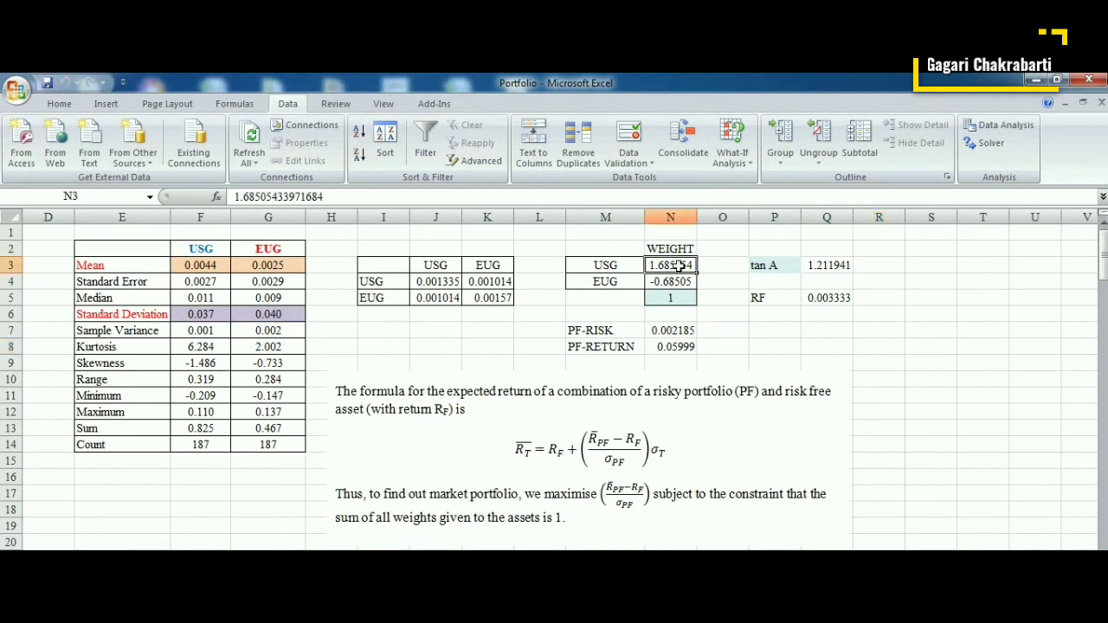
{"action": "left_click", "coordinate": [677, 283]}
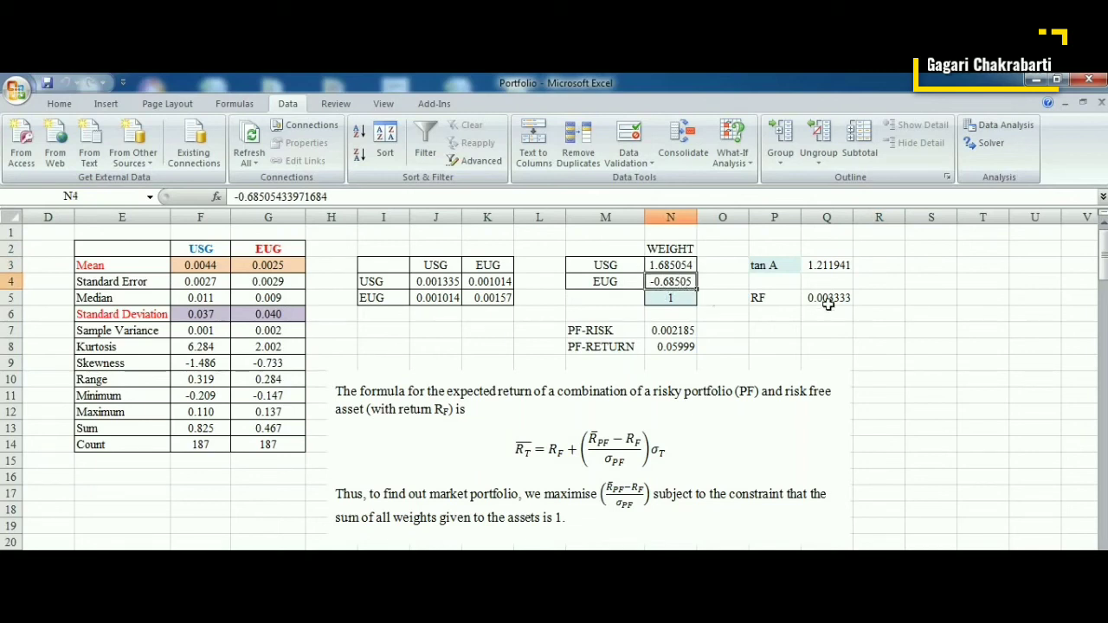
{"action": "left_click", "coordinate": [827, 264]}
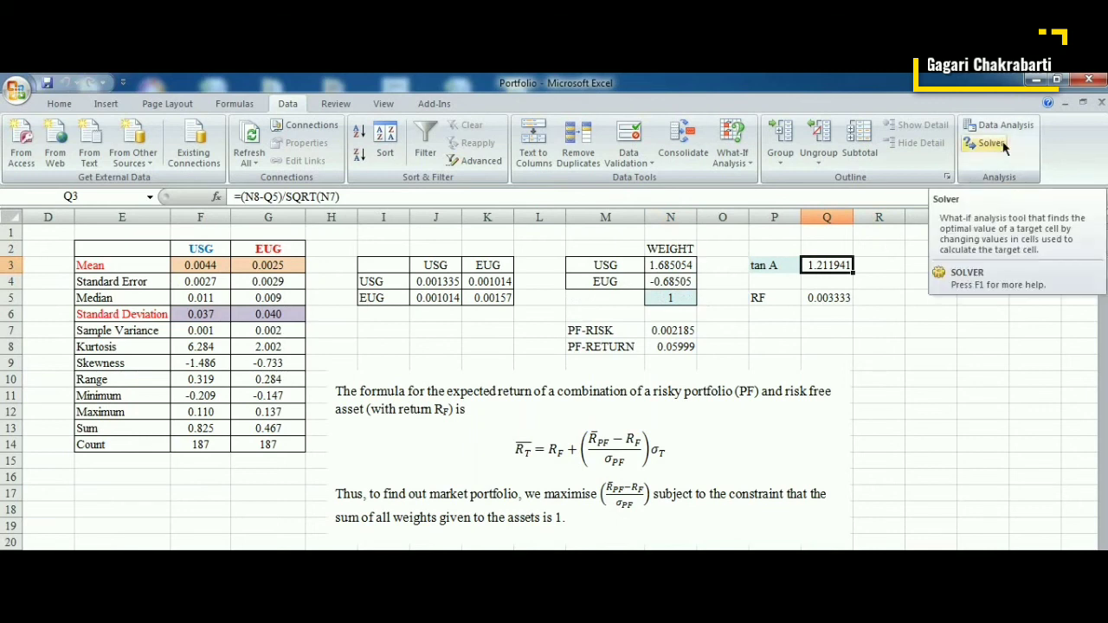
Re-solve with Assume Non-Negative on, keeping USG 1, EUG 0 and tan A 1.10305.
{"action": "left_click", "coordinate": [991, 144]}
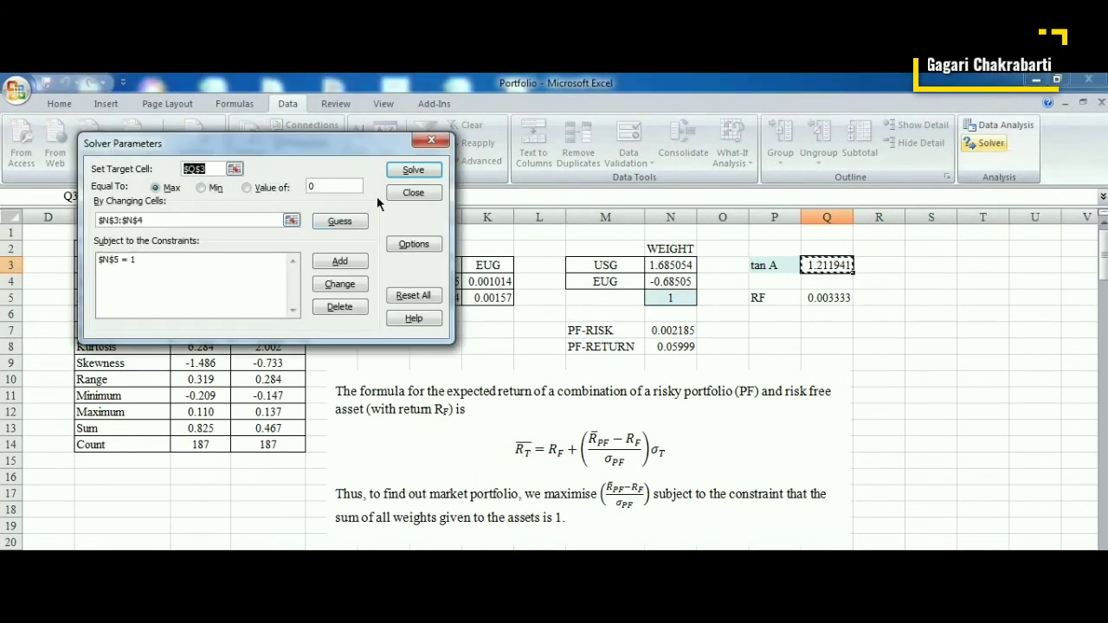
{"action": "left_click", "coordinate": [400, 243]}
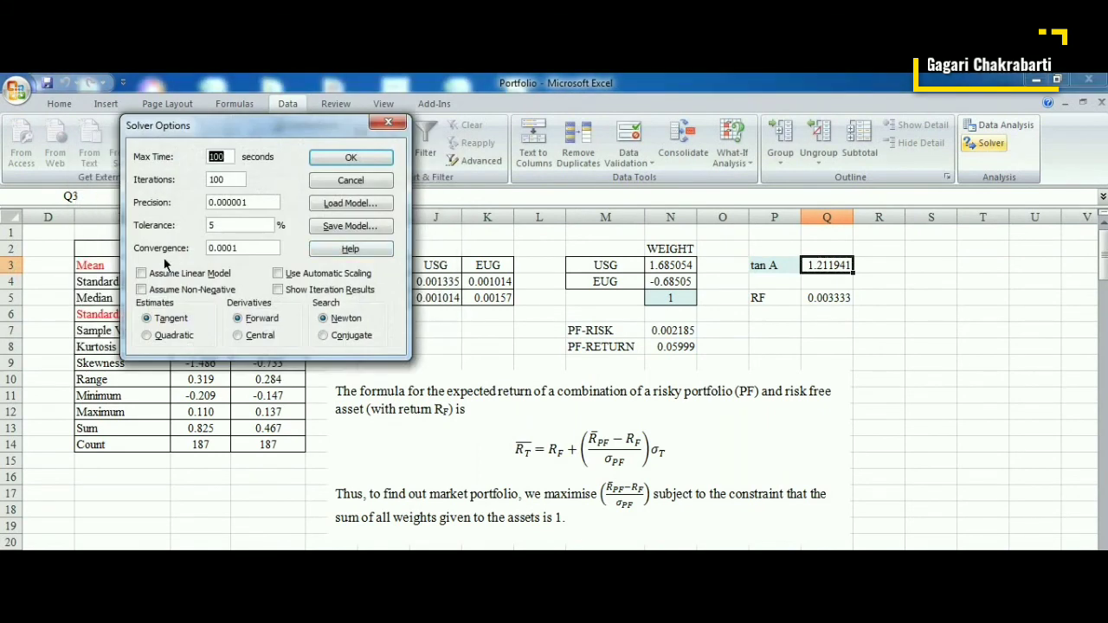
{"action": "left_click", "coordinate": [141, 291]}
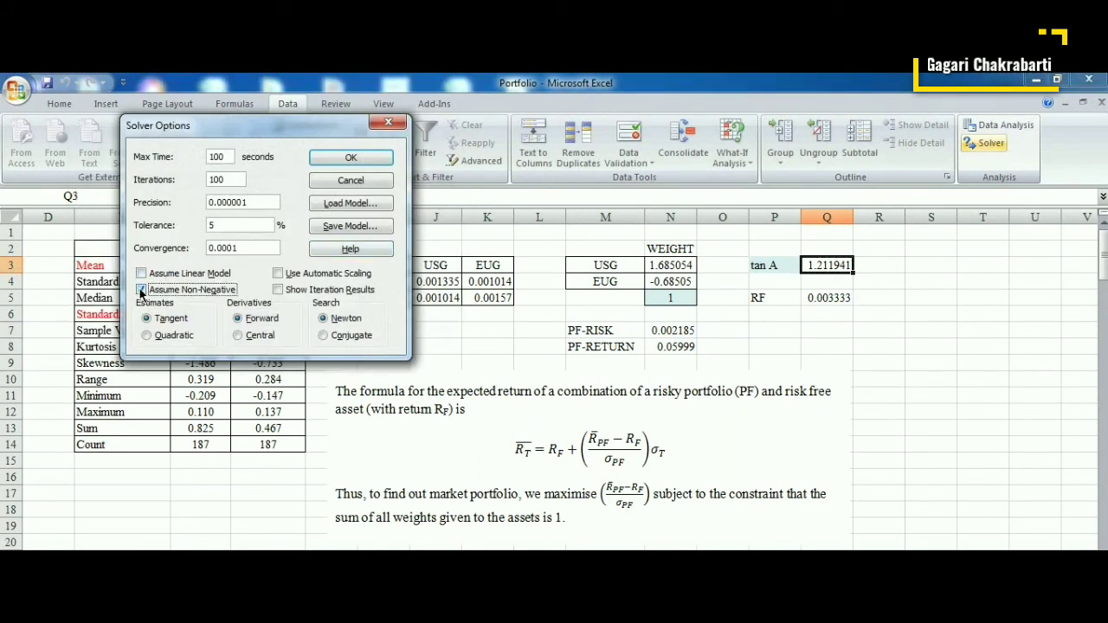
{"action": "left_click", "coordinate": [351, 160]}
{"action": "left_click", "coordinate": [409, 171]}
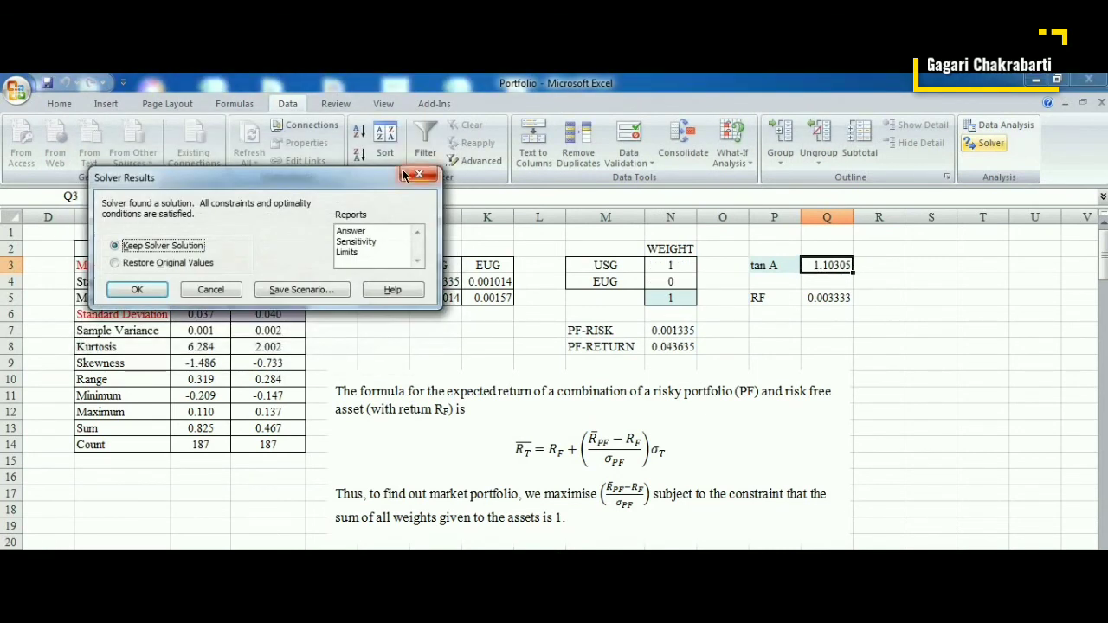
{"action": "left_click", "coordinate": [136, 290]}
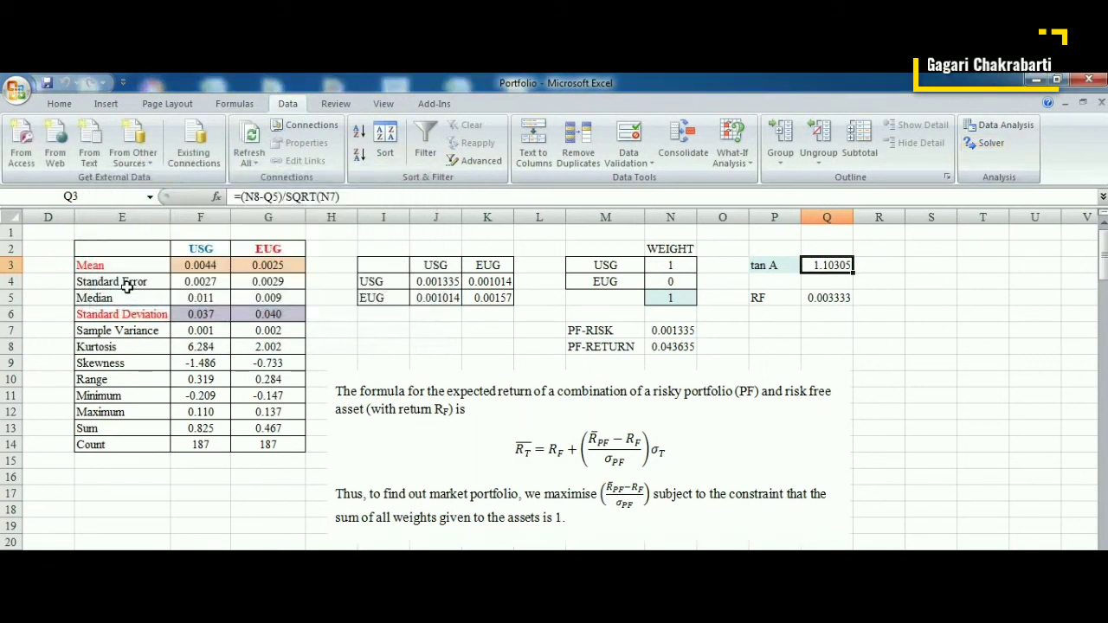
Point out the new USG weight and the PF_Risk, PF_Return and PF_Return_Est columns.
{"action": "left_click", "coordinate": [681, 265]}
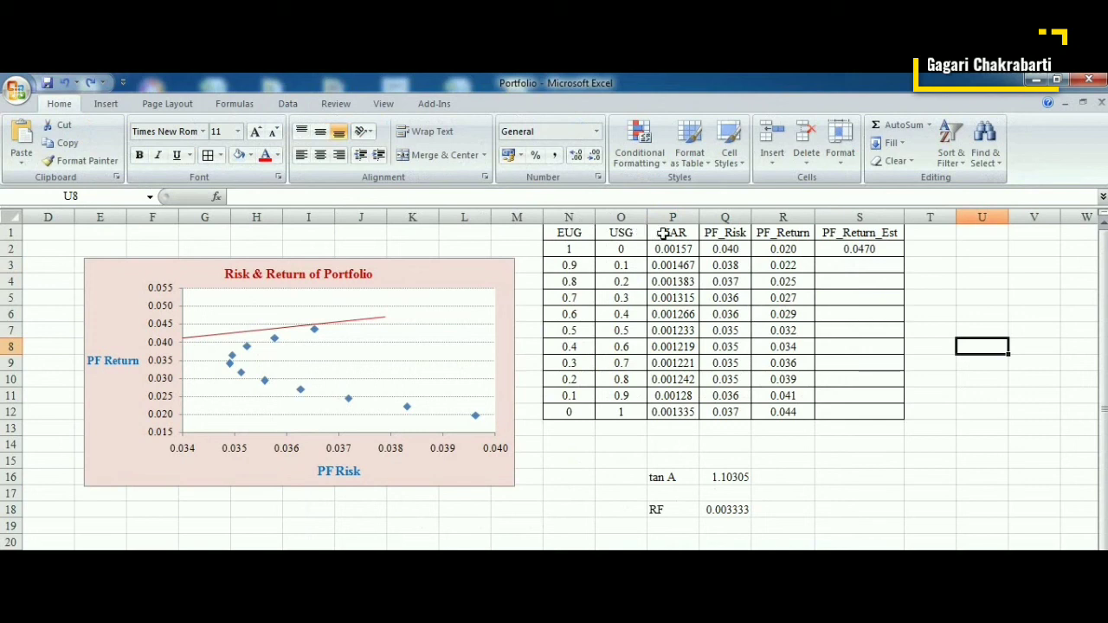
{"action": "left_click", "coordinate": [710, 233]}
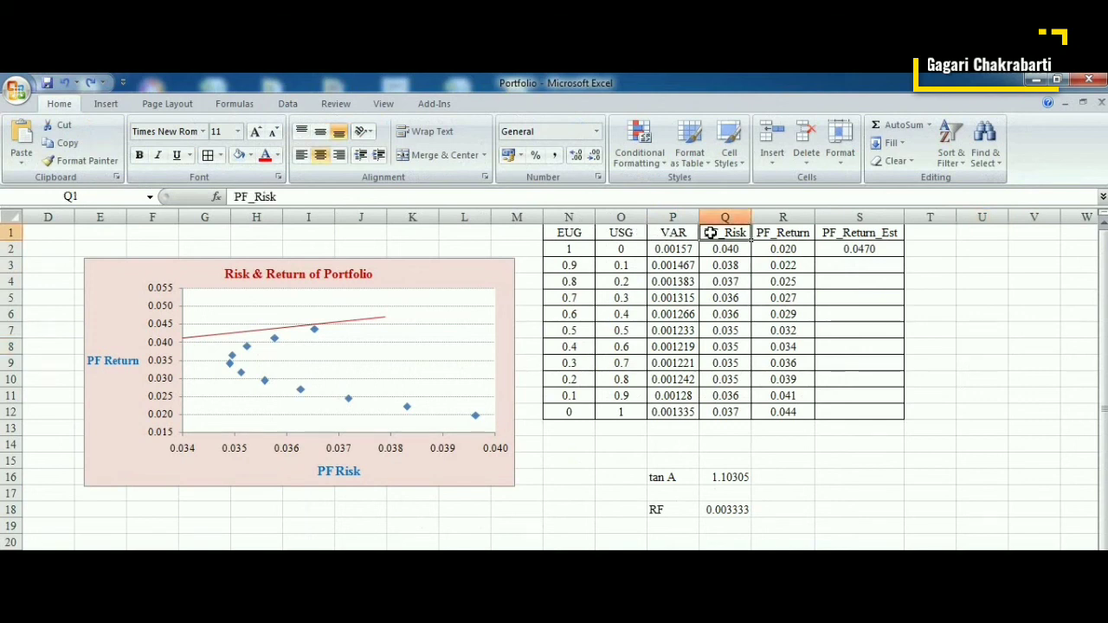
{"action": "left_click", "coordinate": [763, 233]}
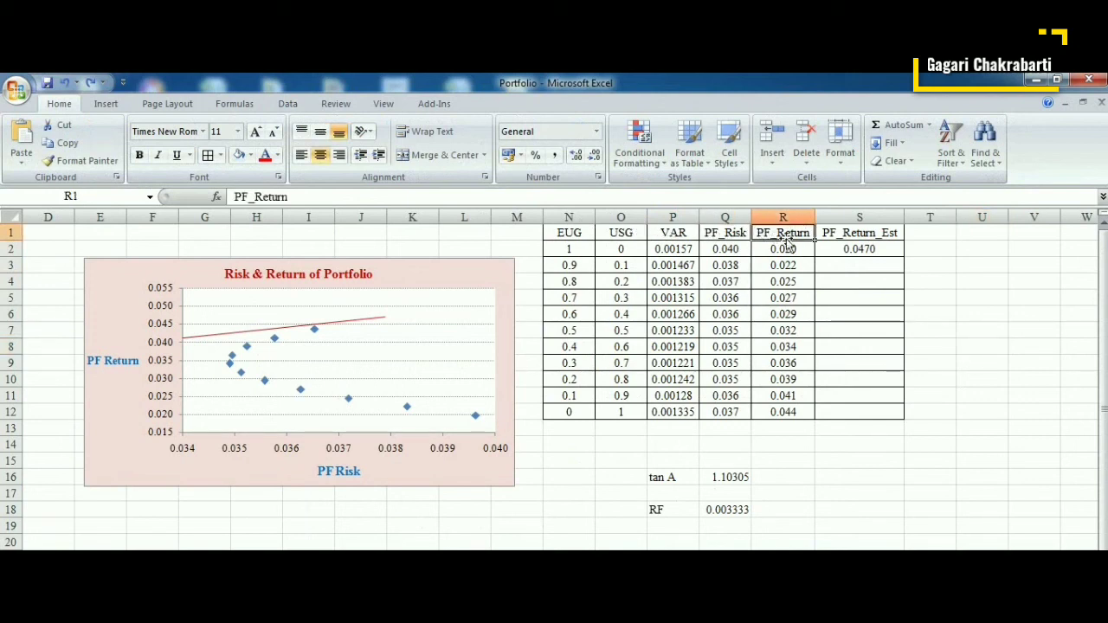
{"action": "left_click", "coordinate": [840, 233]}
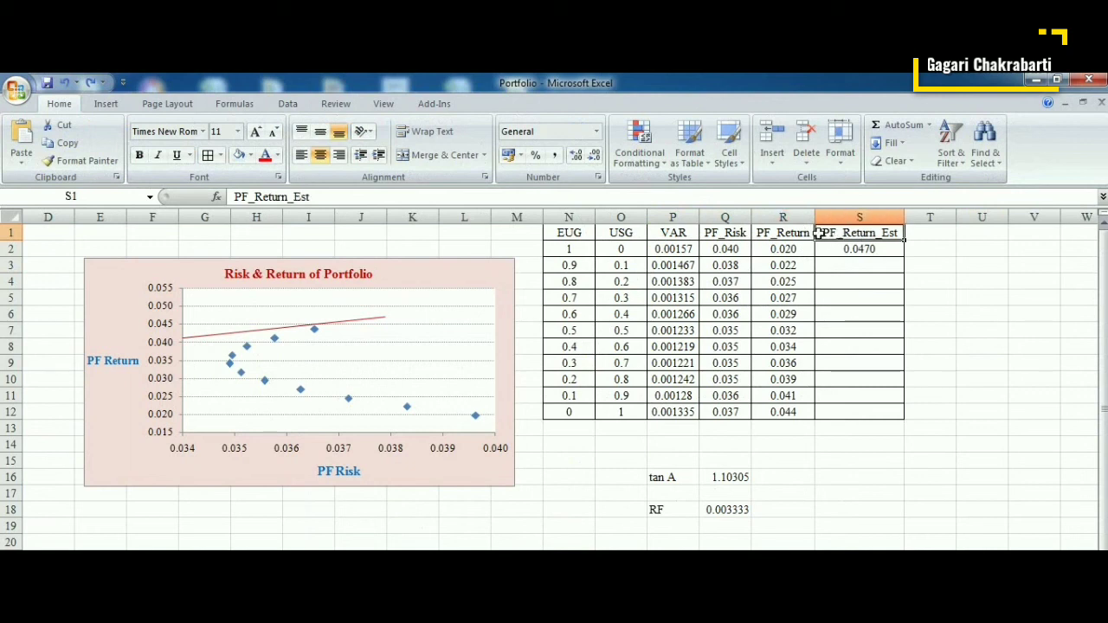
Enter the estimate formula =$Q$18+($Q$16)*Q2 in S2.
{"action": "left_click", "coordinate": [895, 250]}
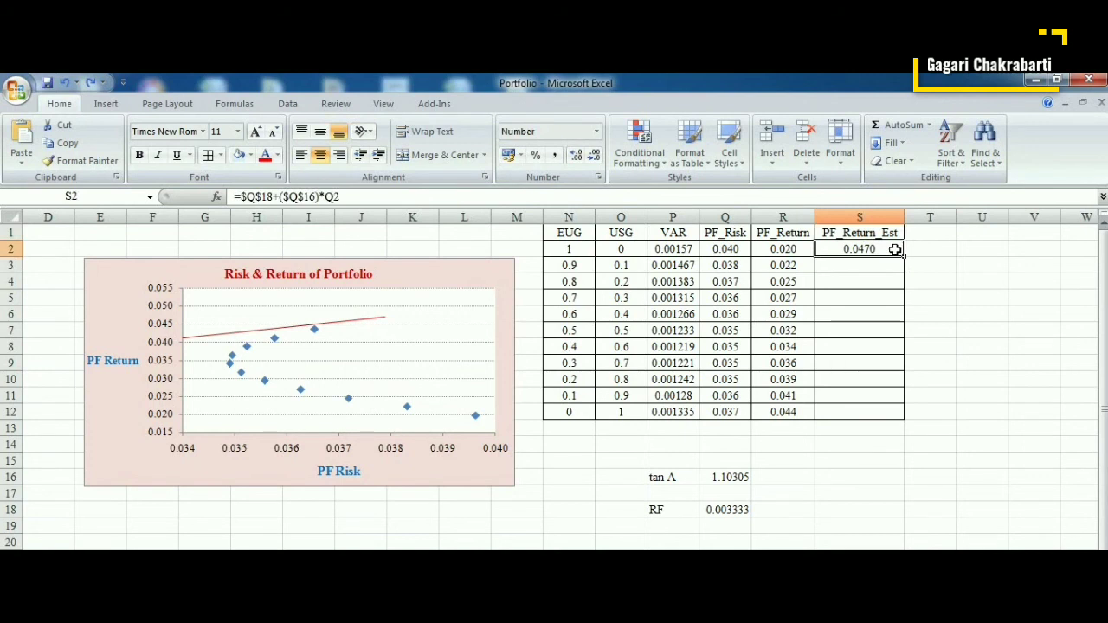
{"action": "left_click", "coordinate": [264, 196]}
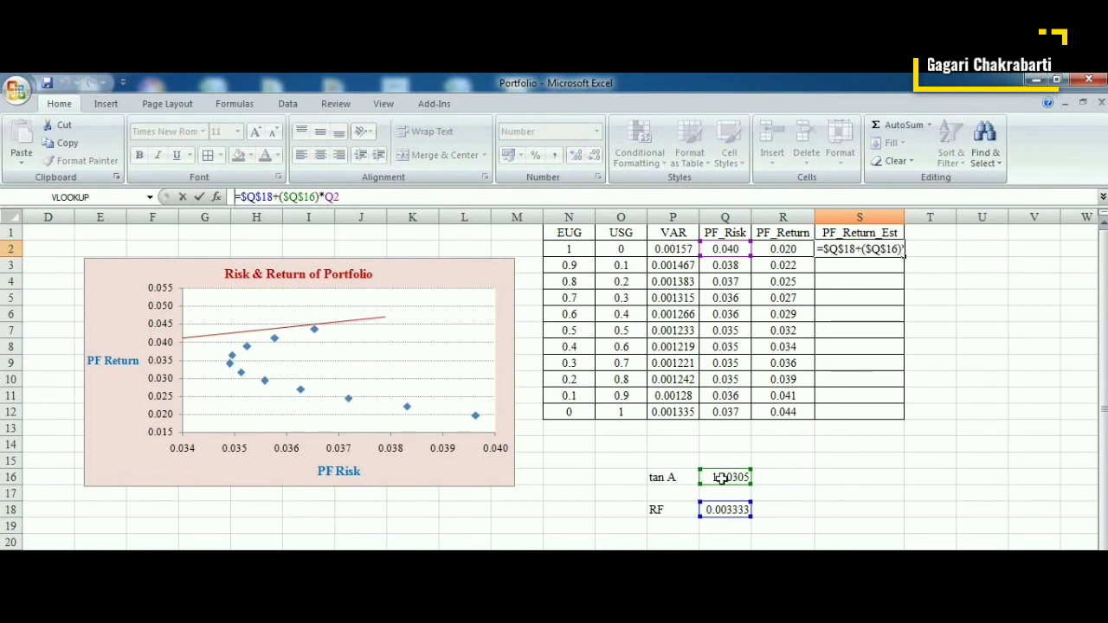
{"action": "left_click", "coordinate": [300, 197]}
{"action": "key", "text": "Return"}
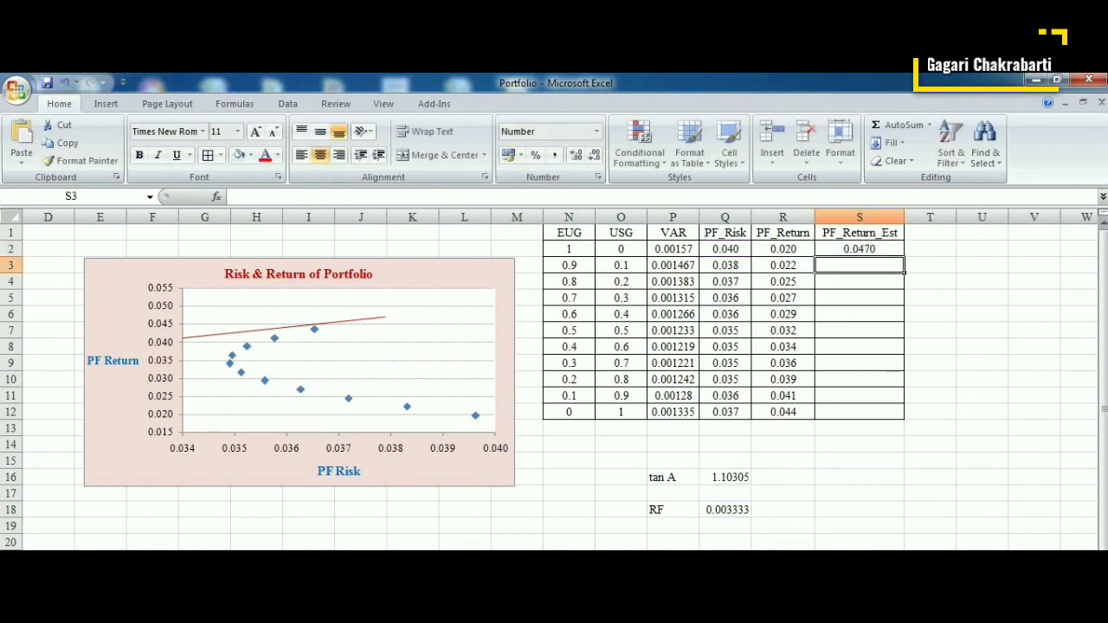
Fill the S2 formula down to S12 and highlight the estimates beside the PF_Risk values.
{"action": "left_click", "coordinate": [881, 250]}
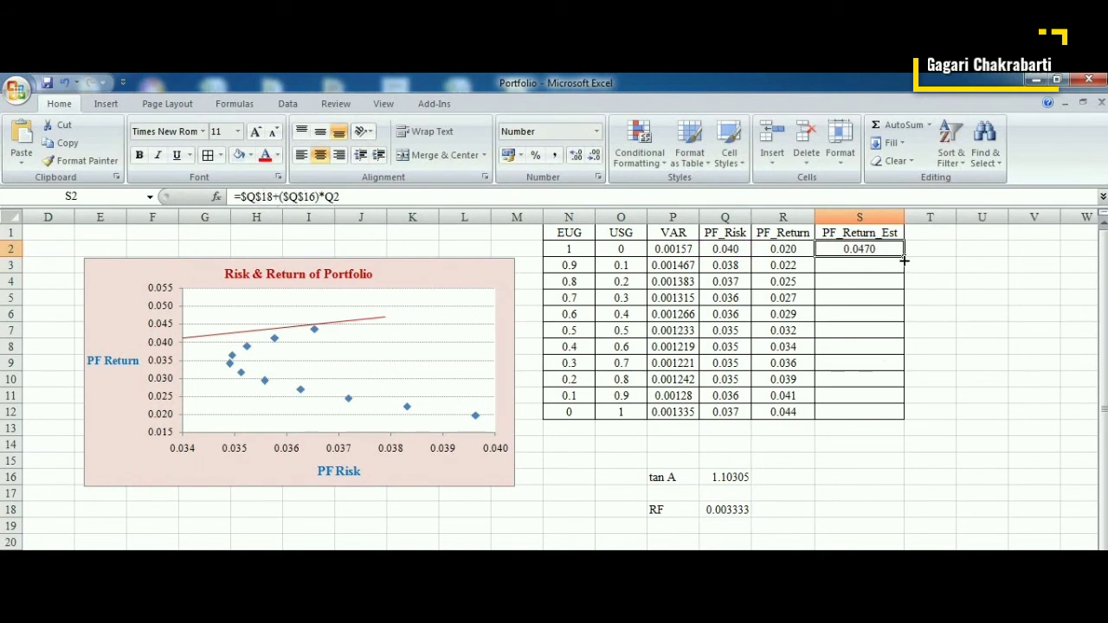
{"action": "left_click_drag", "start_coordinate": [904, 260], "coordinate": [902, 415]}
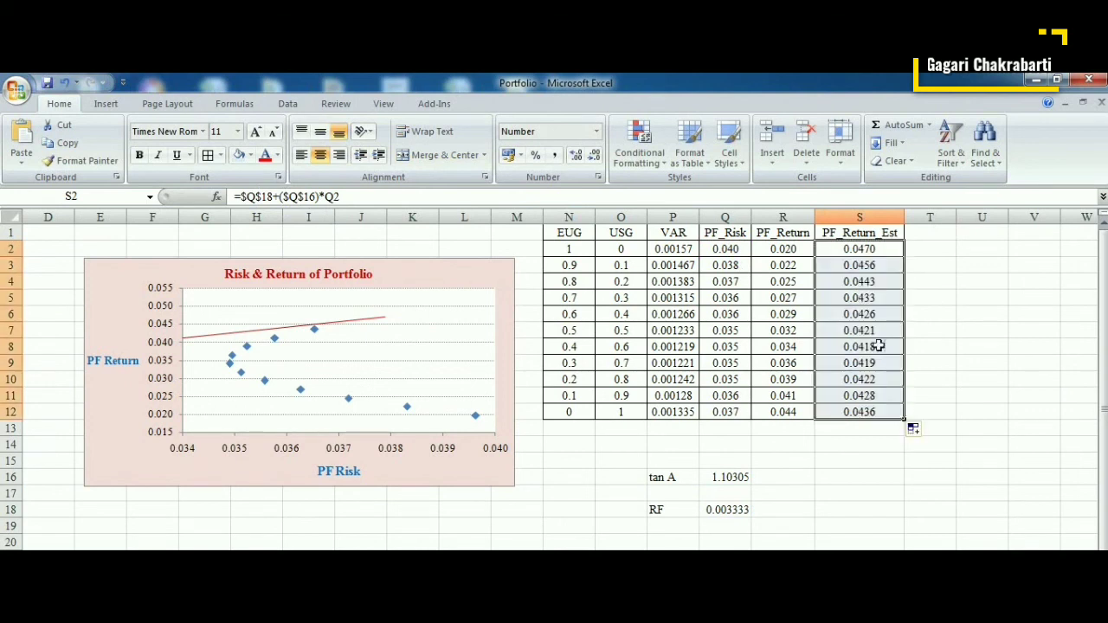
{"action": "left_click_drag", "start_coordinate": [861, 247], "coordinate": [870, 416]}
{"action": "left_click_drag", "start_coordinate": [847, 233], "coordinate": [853, 409]}
{"action": "left_click_drag", "start_coordinate": [727, 234], "coordinate": [737, 411]}
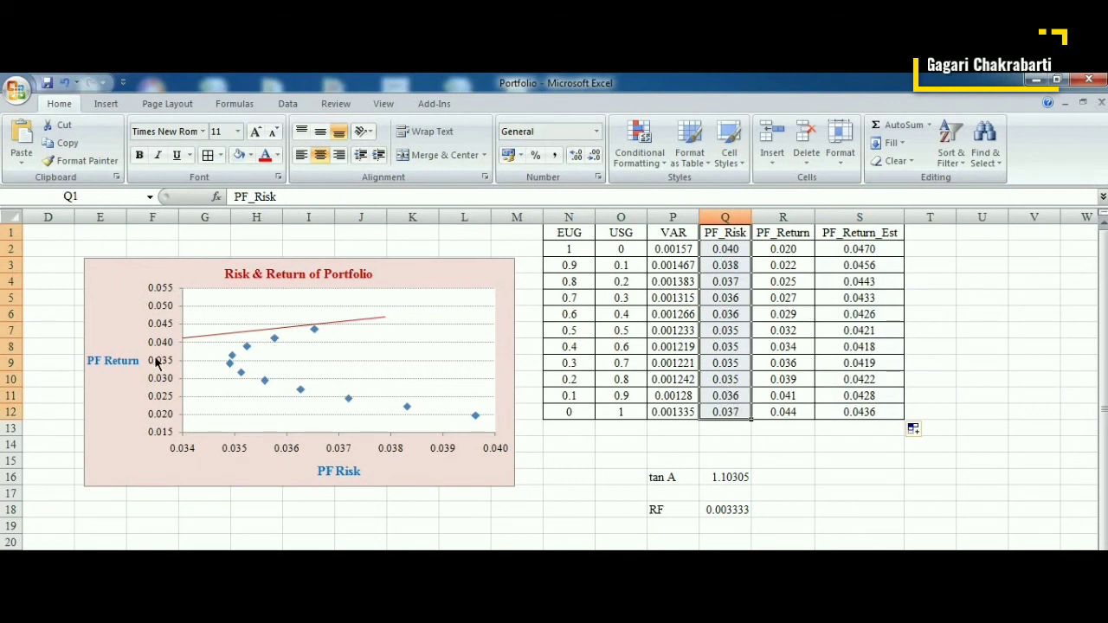
{"action": "left_click", "coordinate": [822, 481]}
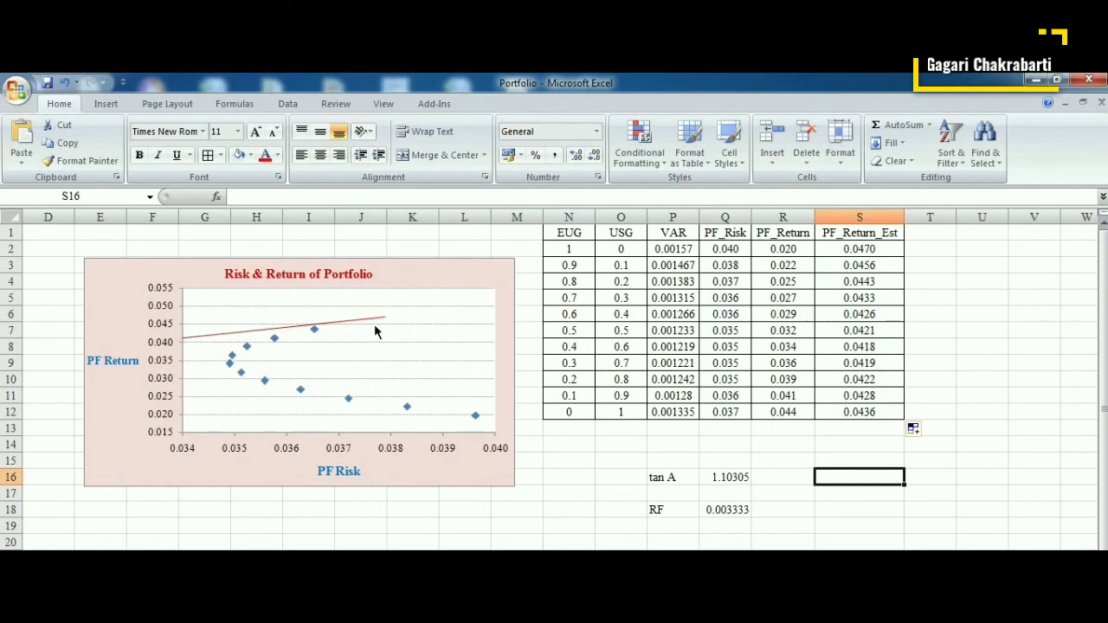
{"action": "left_click", "coordinate": [315, 333]}
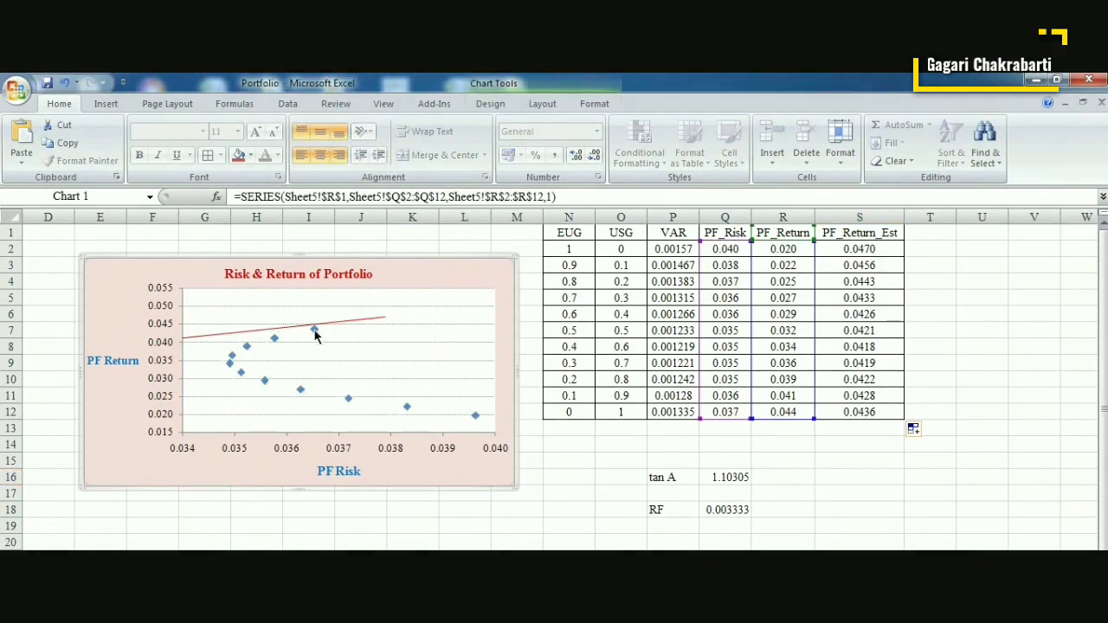